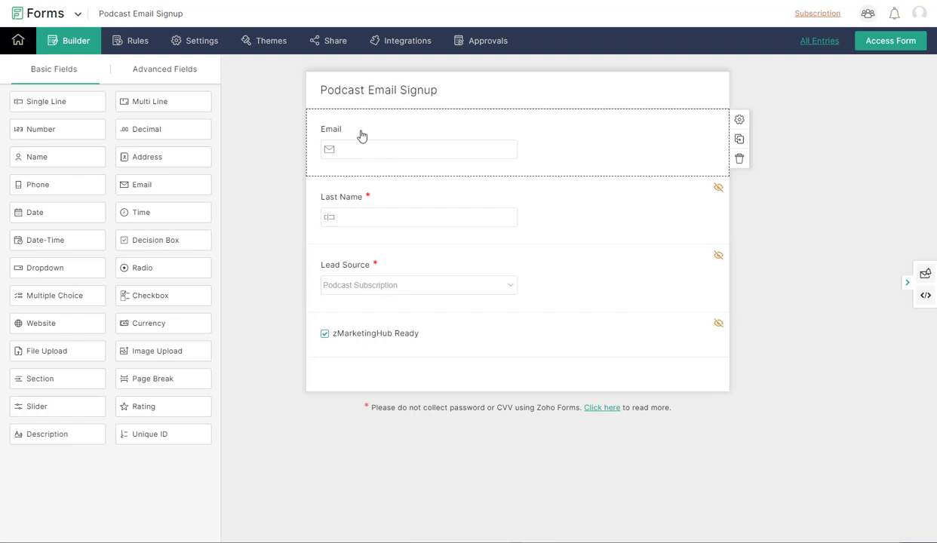
# - Deselect the Email field and open the Podcast Email Signup form's General settings
pyautogui.click(376, 103)
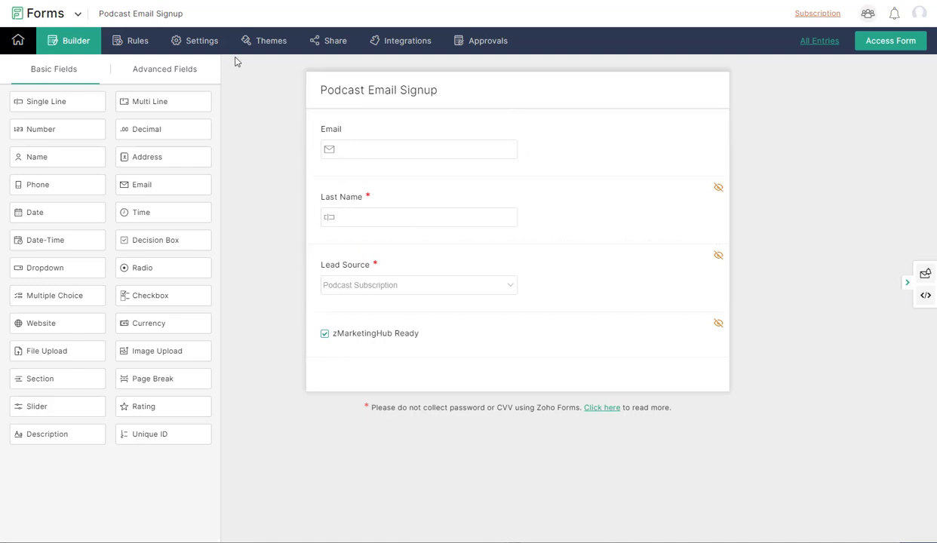
pyautogui.click(195, 42)
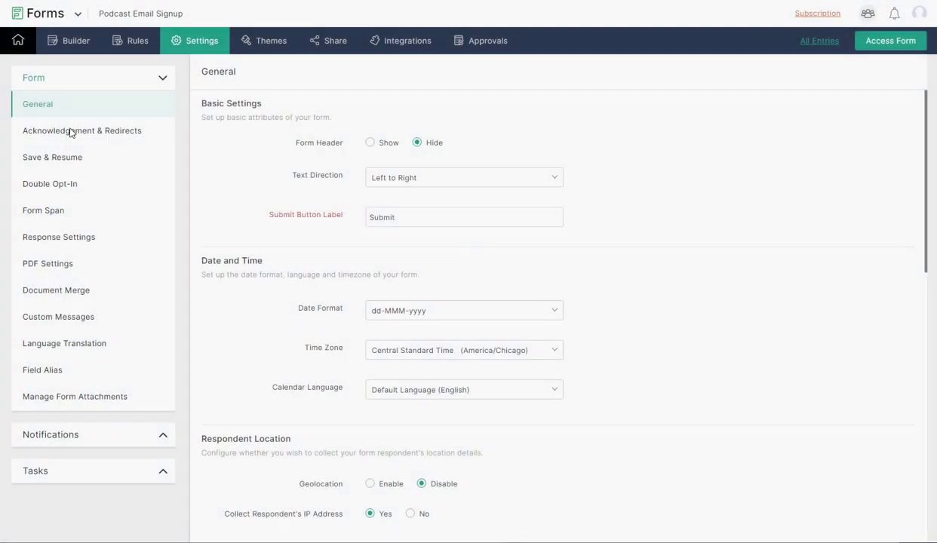
# - Confirm the redirect Website URL ends with ?Email_Subscribed=Yes and save the redirect settings
pyautogui.click(69, 132)
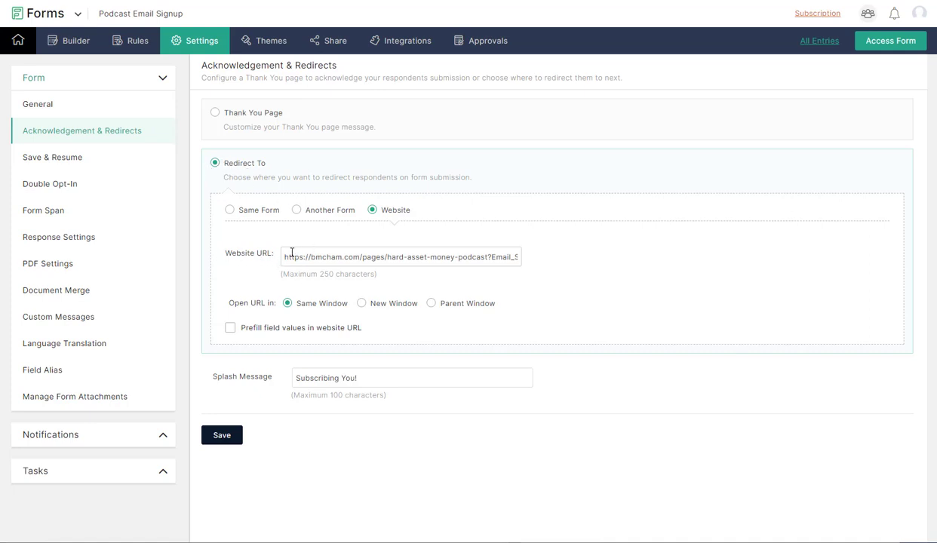
pyautogui.moveTo(283, 257); pyautogui.dragTo(495, 255)
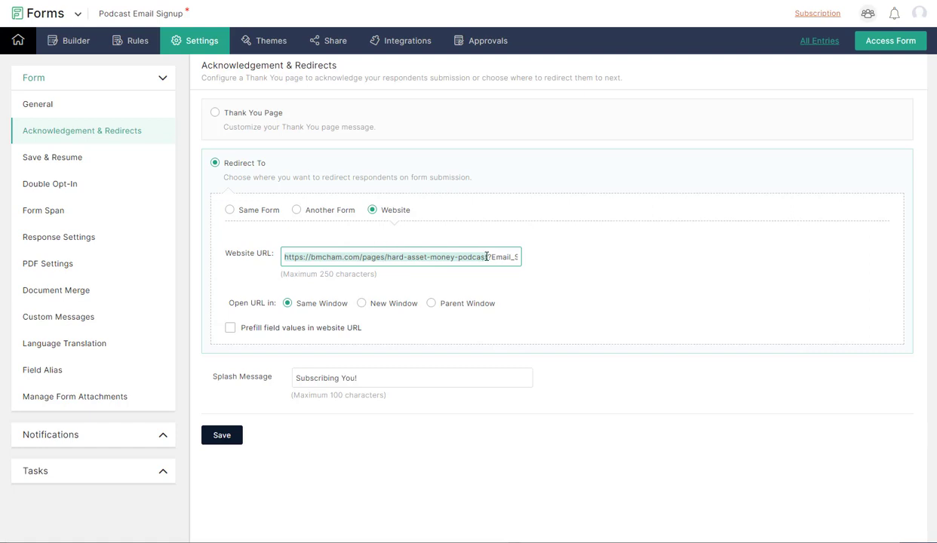
pyautogui.moveTo(488, 256); pyautogui.dragTo(521, 256)
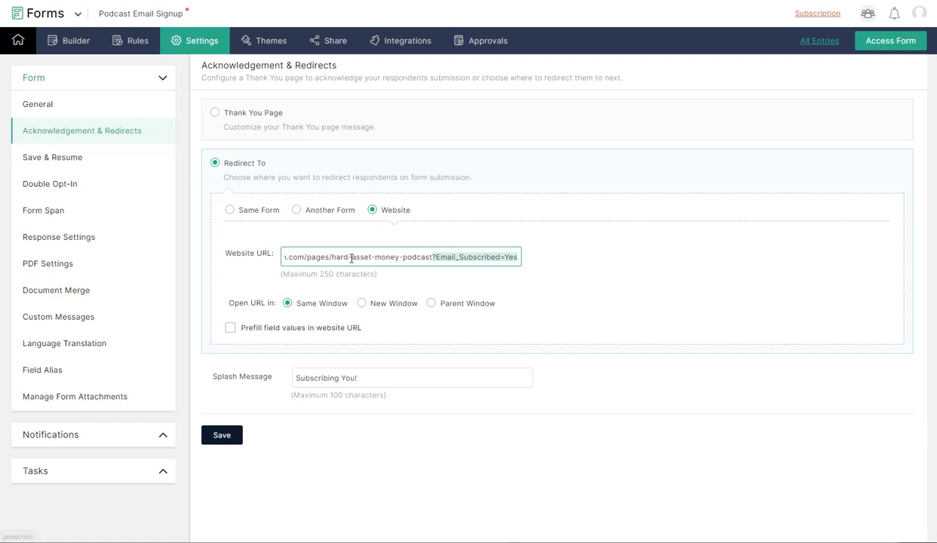
pyautogui.click(440, 257)
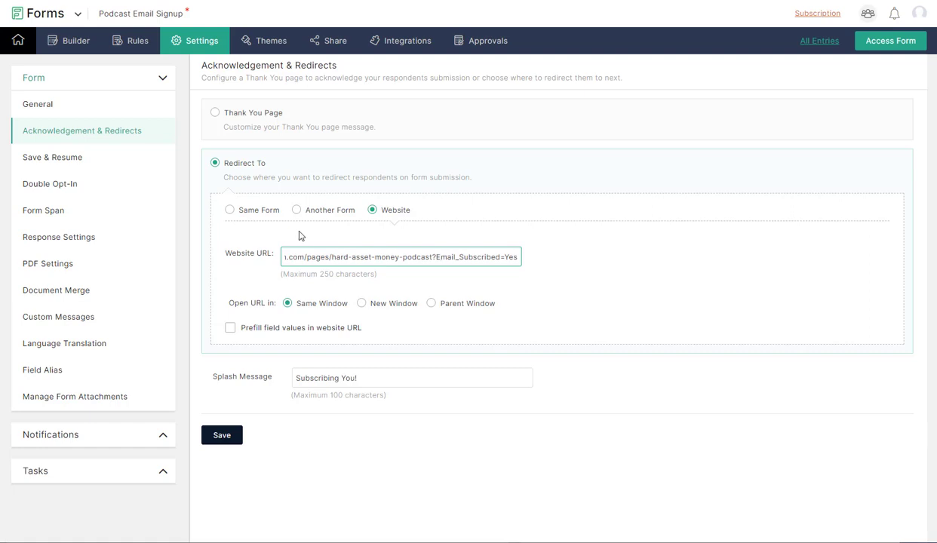
pyautogui.click(233, 436)
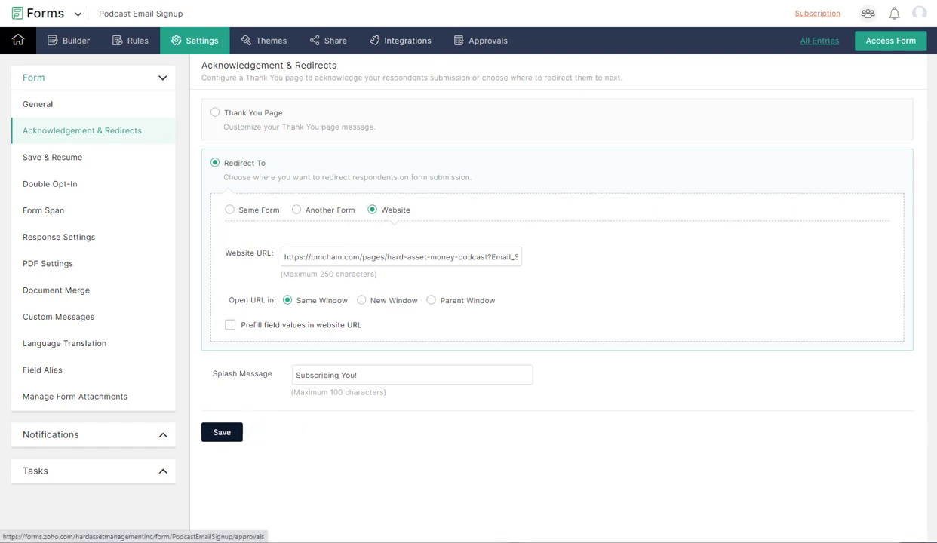
pyautogui.click(404, 42)
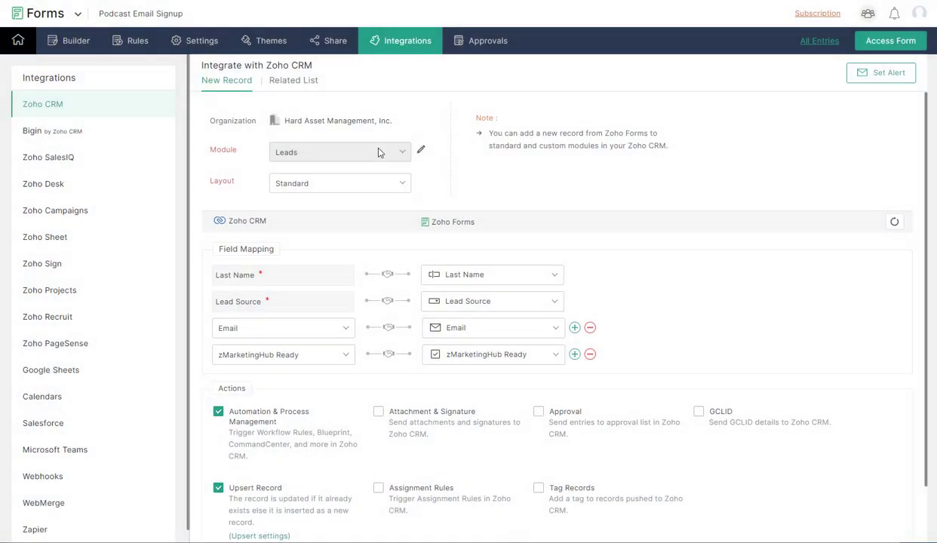
# - Scroll through the Zoho CRM Leads field mapping and view the podcast subscriber automation flowchart
pyautogui.scroll(-1, 370, 150)
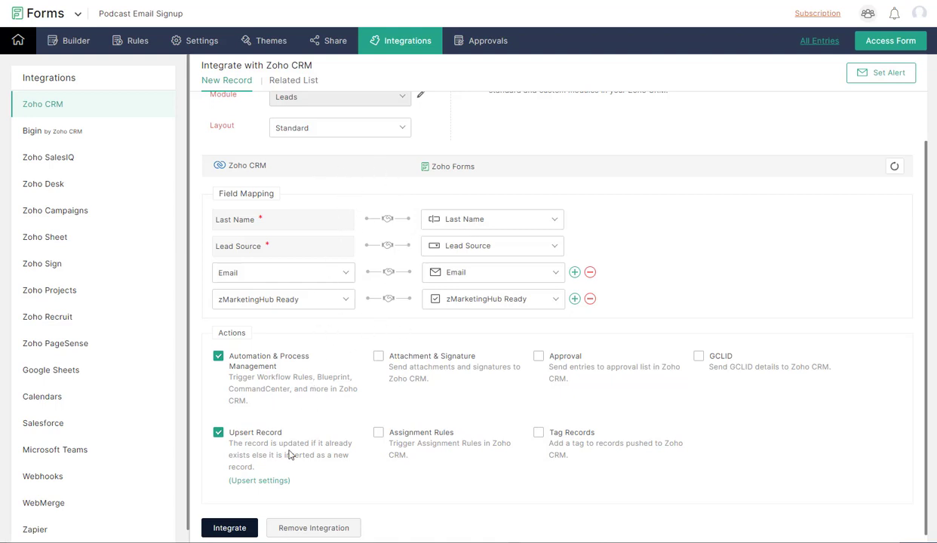
pyautogui.hotkey('alt', 'Tab')
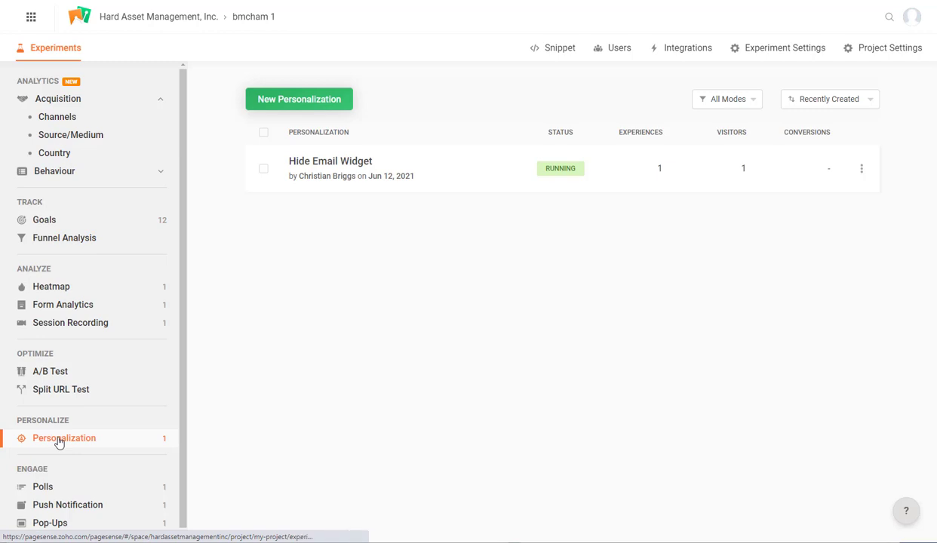
# - Create personalization 'Hide Email Widget and Show Popup', reusing that name as its description
pyautogui.click(313, 102)
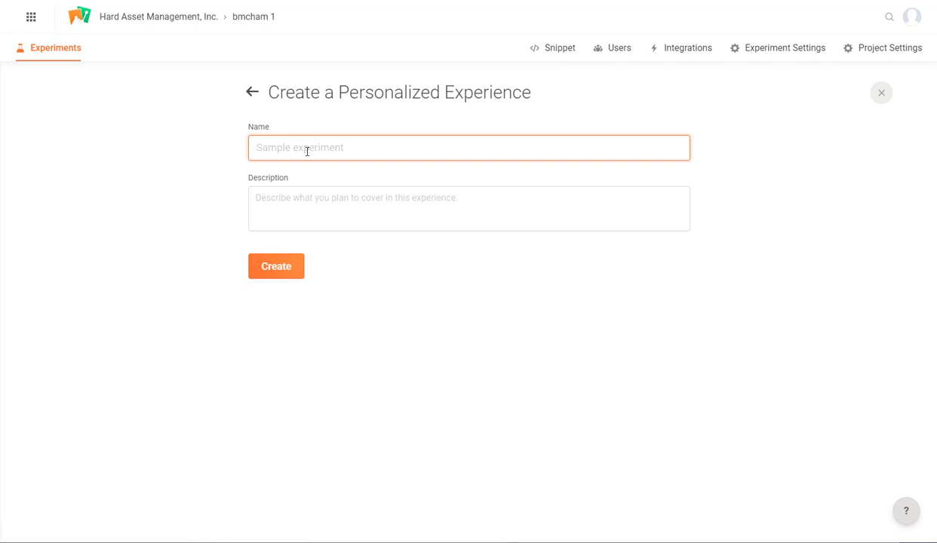
pyautogui.write('Hide Email Widget and Show Popu')
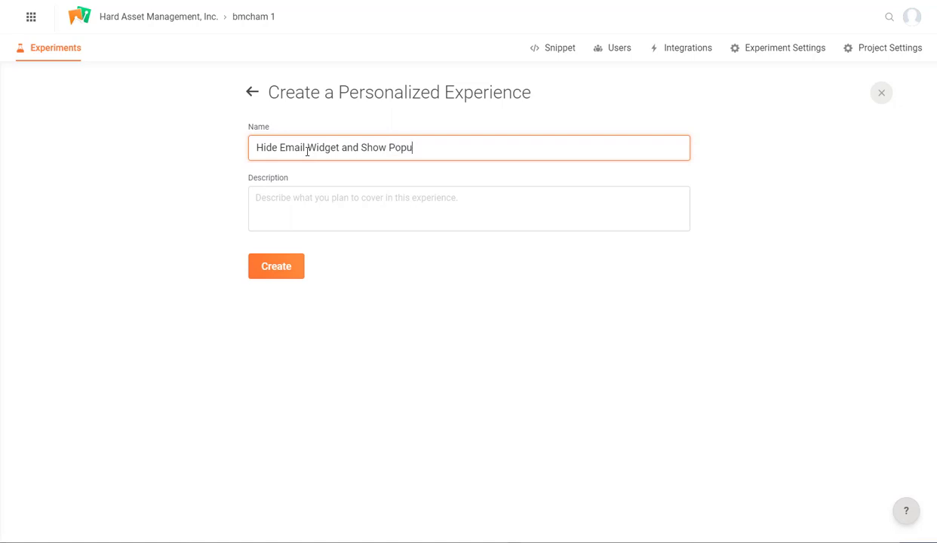
pyautogui.tripleClick(347, 146)
pyautogui.hotkey('ctrl', 'c')
pyautogui.click(345, 194)
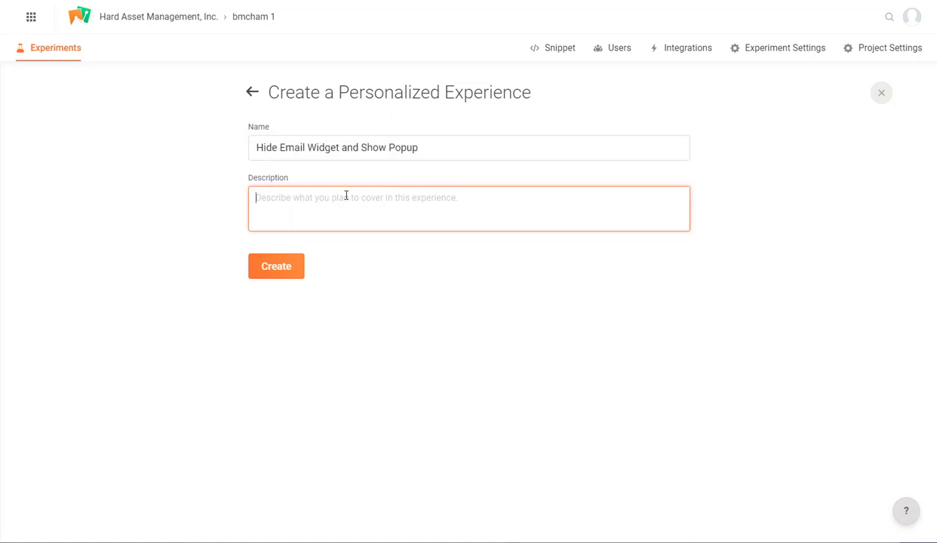
pyautogui.hotkey('ctrl', 'v')
pyautogui.click(260, 271)
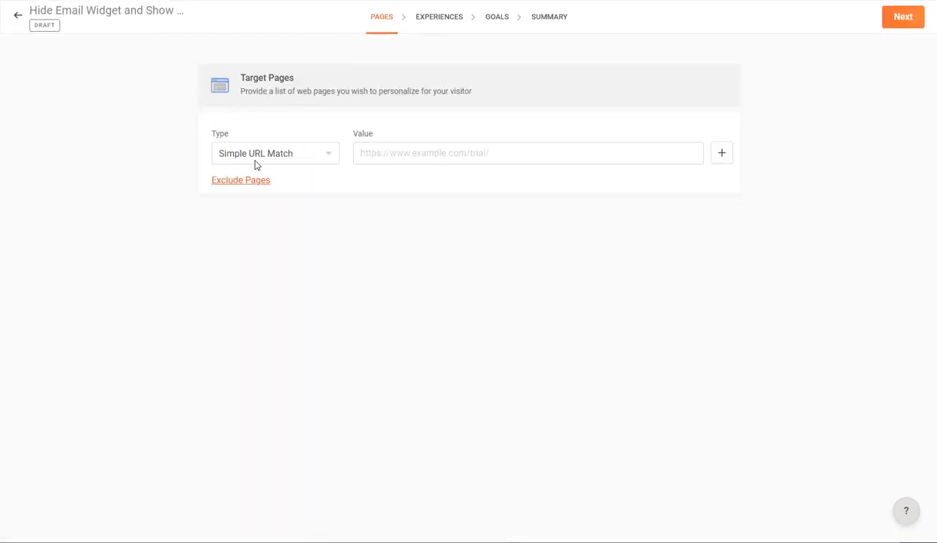
# - Set the target page rule to URL contains ?Email_Subscribed=Yes, pasted from the notes
pyautogui.click(270, 159)
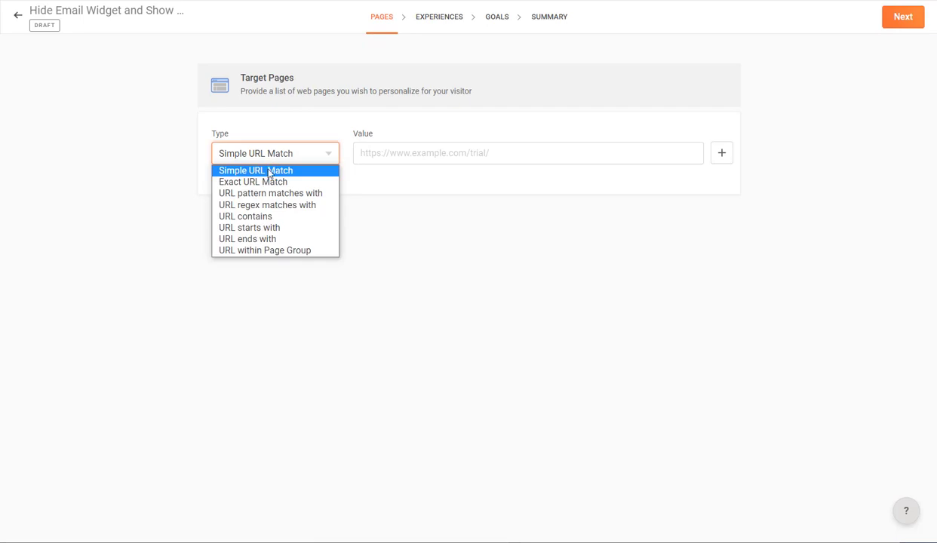
pyautogui.click(270, 217)
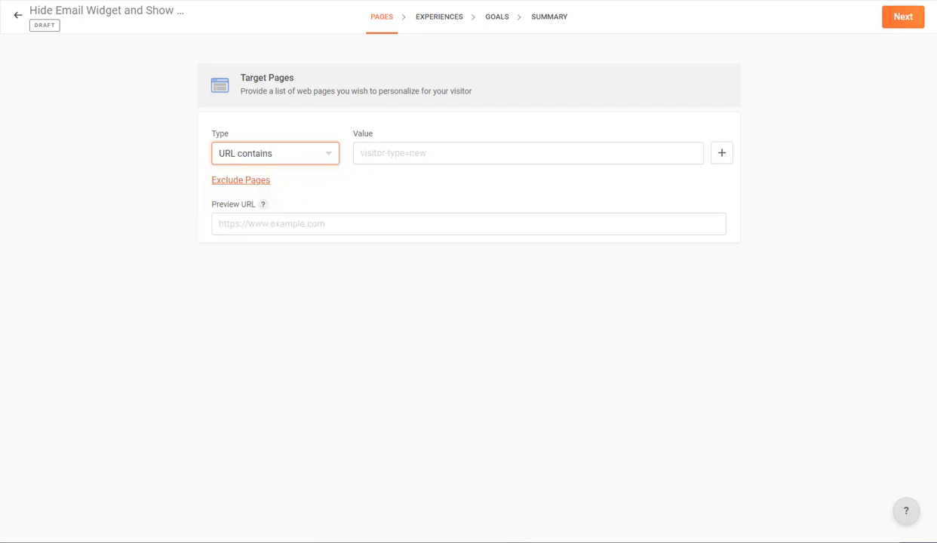
pyautogui.hotkey('alt', 'Tab')
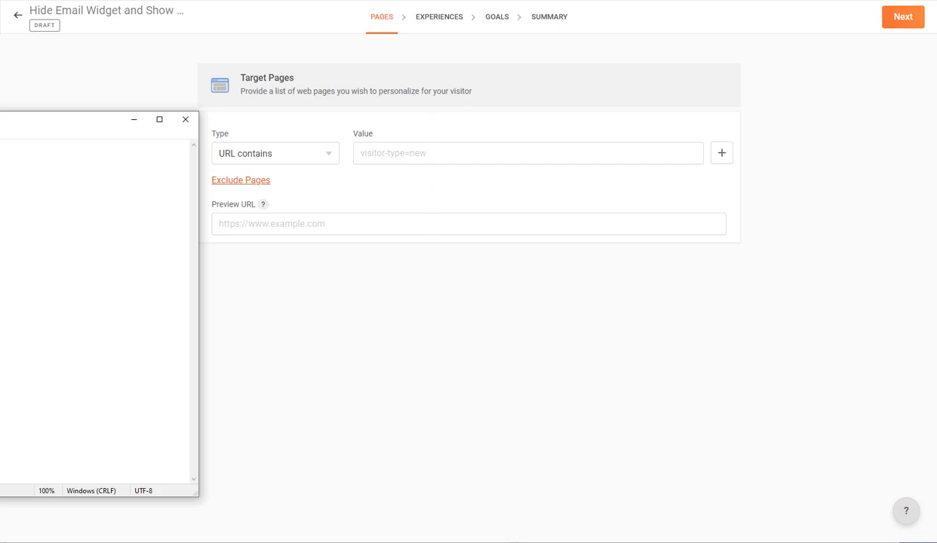
pyautogui.click(387, 153)
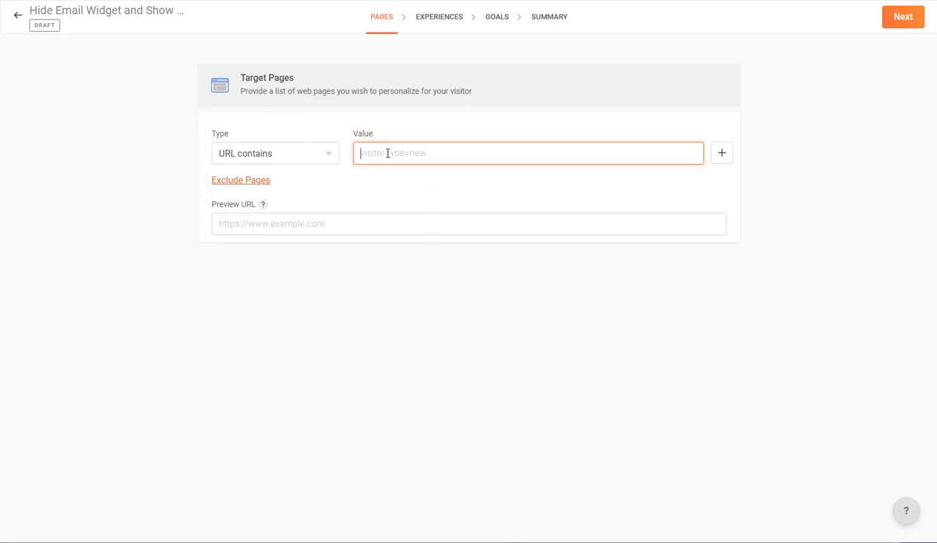
pyautogui.write('?Email_Subscribed=Yes')
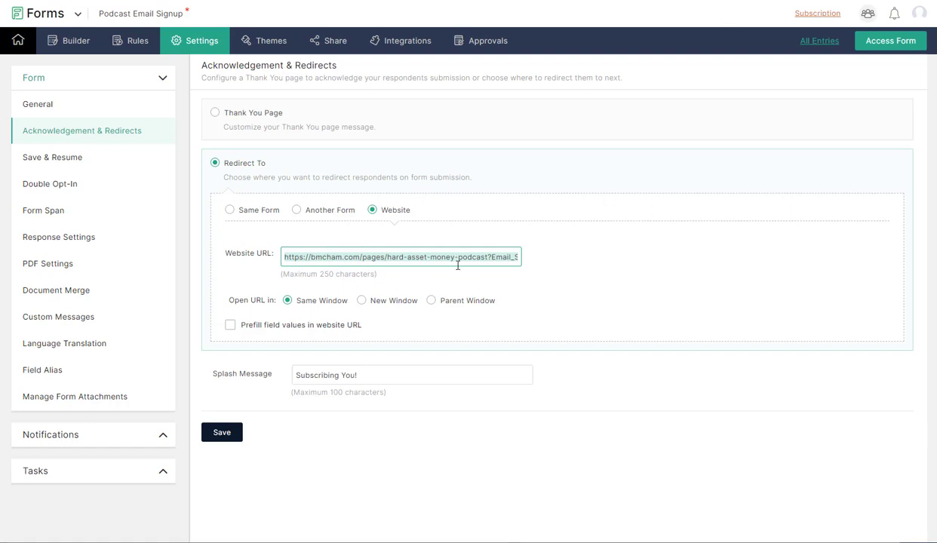
# - Select the Email_Subscribed=Yes query in the Zoho Forms redirect URL to compare with the rule
pyautogui.moveTo(467, 257); pyautogui.dragTo(547, 257)
pyautogui.click(483, 256)
pyautogui.moveTo(436, 256); pyautogui.dragTo(526, 256)
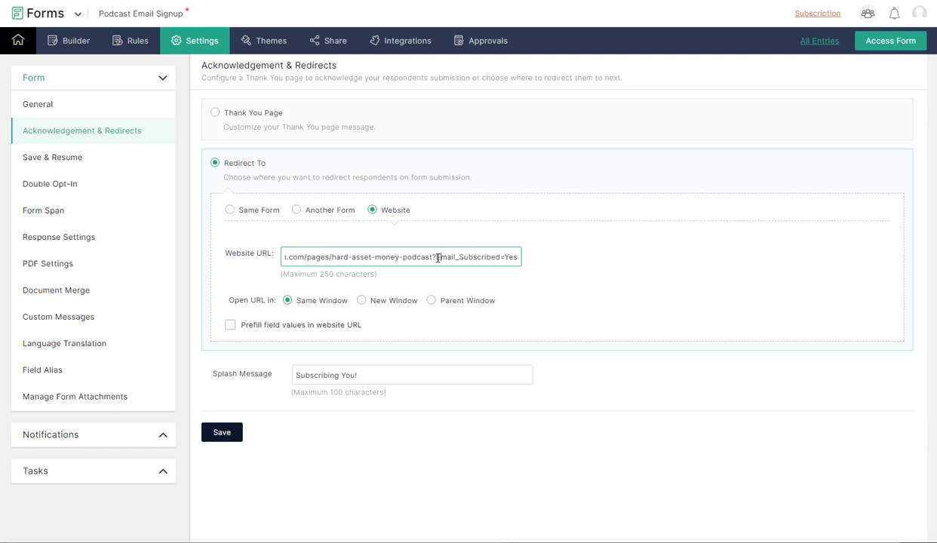
pyautogui.click(439, 257)
pyautogui.moveTo(435, 256); pyautogui.dragTo(519, 258)
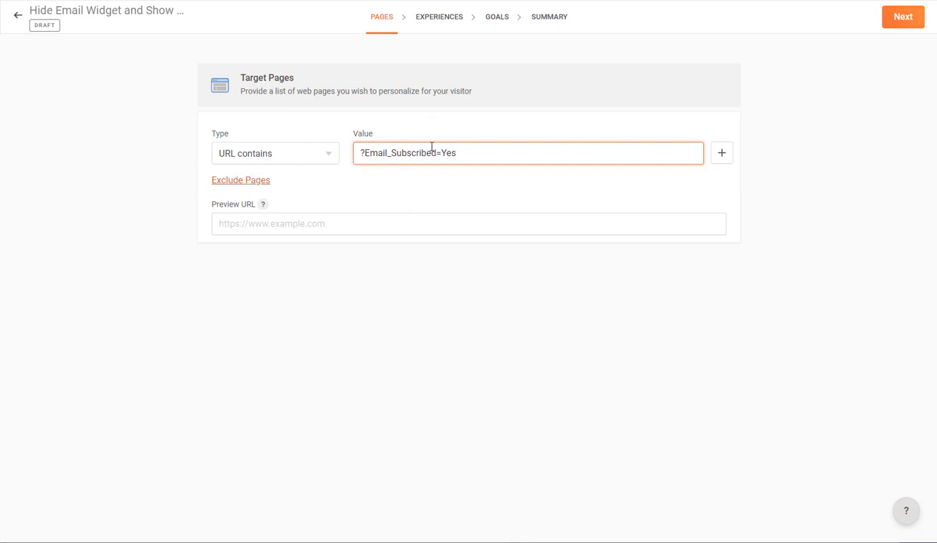
# - Set the preview URL to the podcast page address and continue to the experiences step
pyautogui.hotkey('alt', 'Tab')
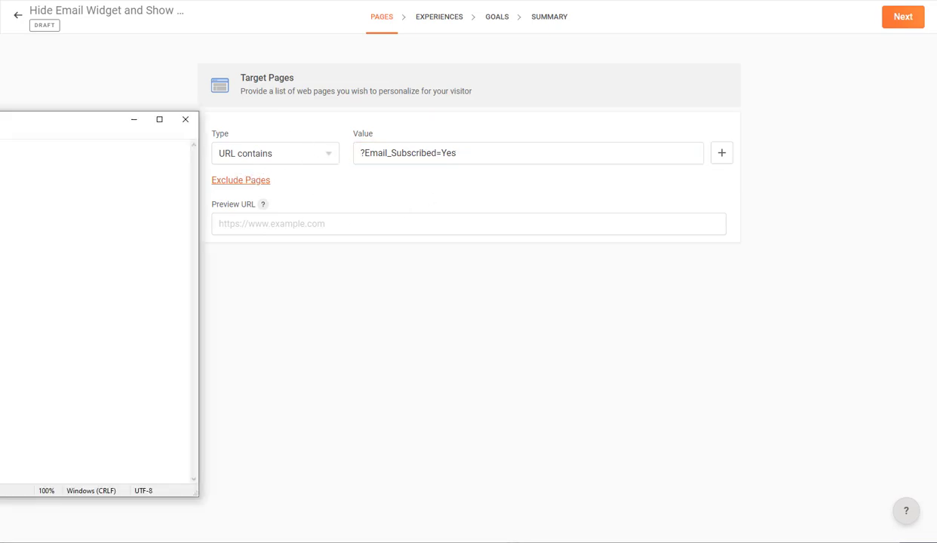
pyautogui.click(246, 227)
pyautogui.write('https://bmcham.com/pages/hard-asset-money-podcast')
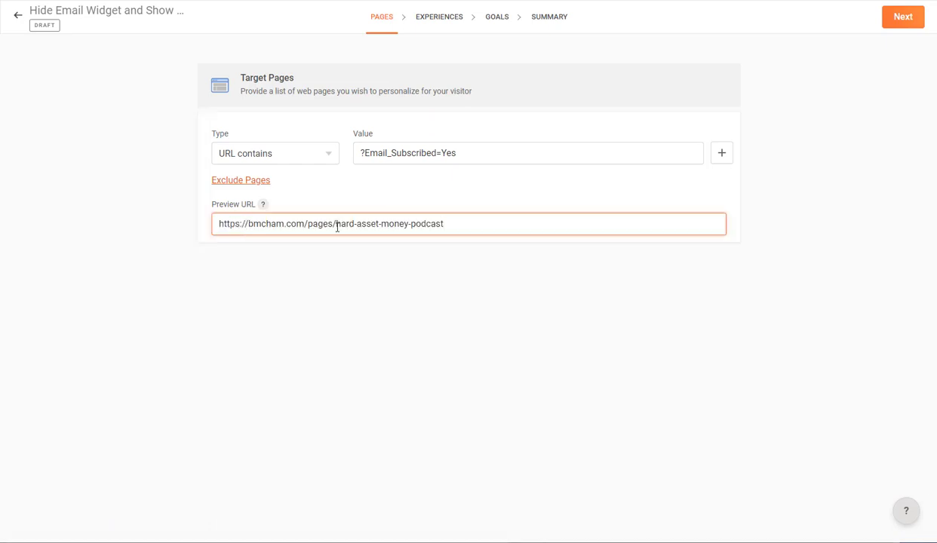
pyautogui.click(905, 24)
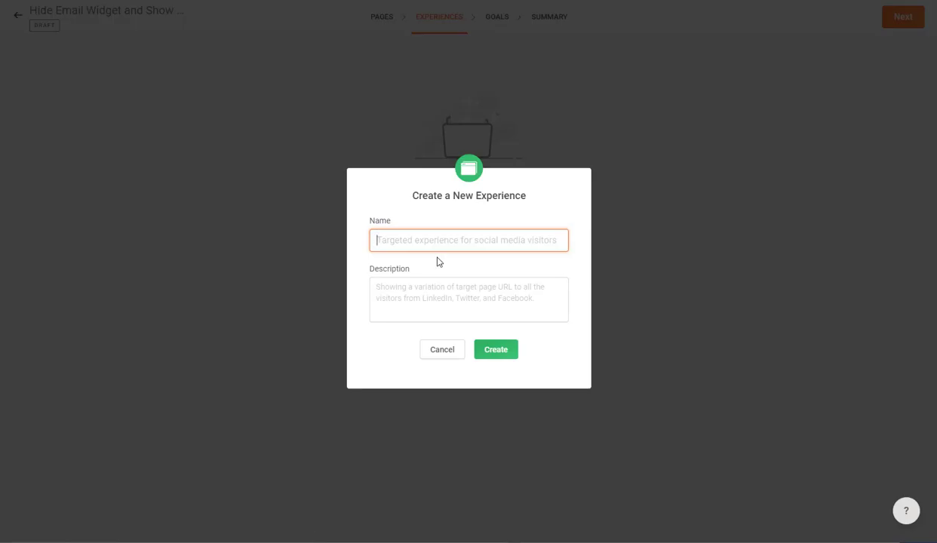
# - Create experience 'Hide Email and throw popup' with the same text as its description
pyautogui.write('Hide Email and ')
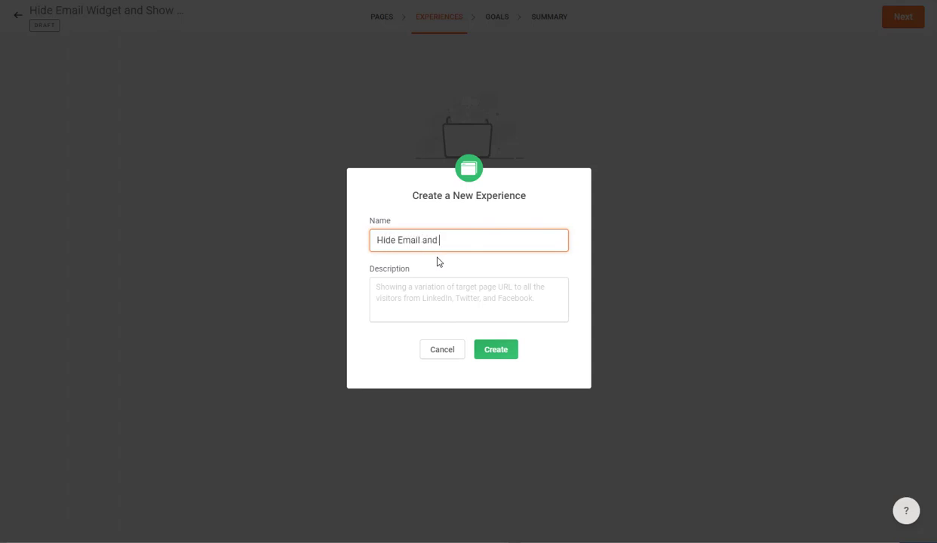
pyautogui.write('throw popup')
pyautogui.tripleClick(439, 240)
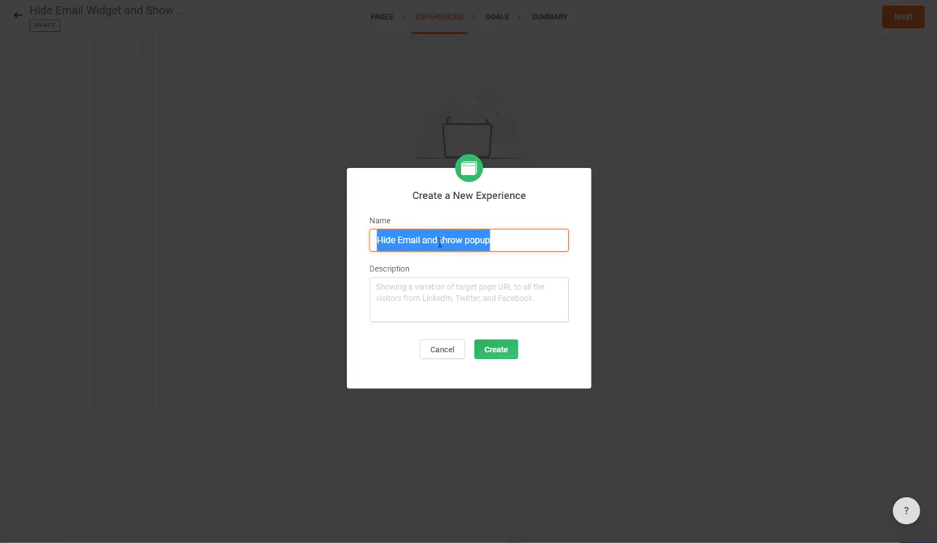
pyautogui.hotkey('ctrl', 'c')
pyautogui.click(441, 304)
pyautogui.hotkey('ctrl', 'v')
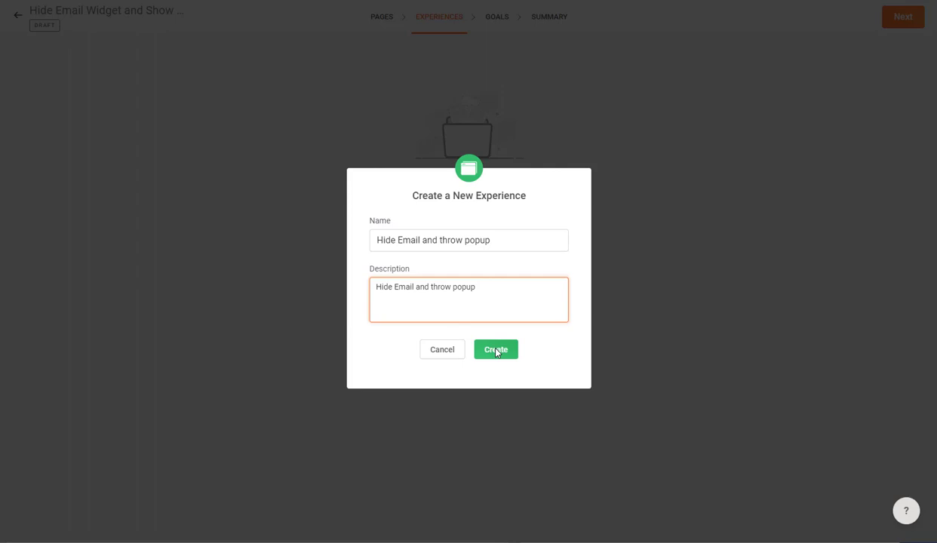
pyautogui.click(496, 350)
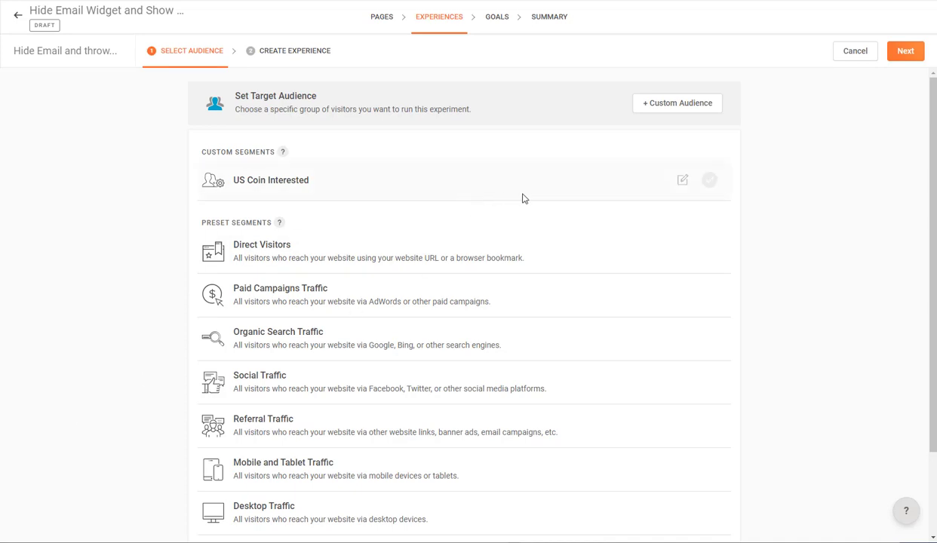
# - Target the New Visitors, Returning Visitors and Direct Visitors preset segments, then continue to the editor
pyautogui.scroll(-2, 524, 199)
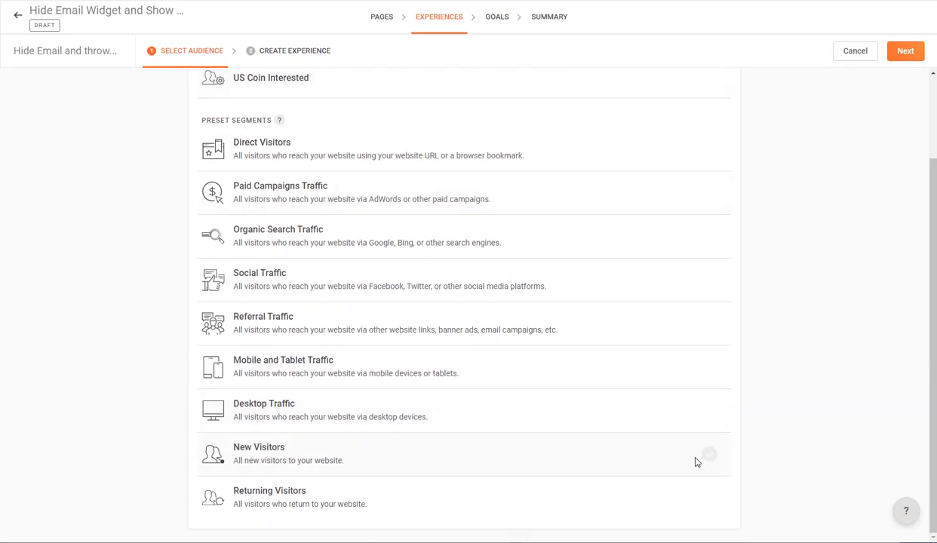
pyautogui.click(709, 455)
pyautogui.click(710, 495)
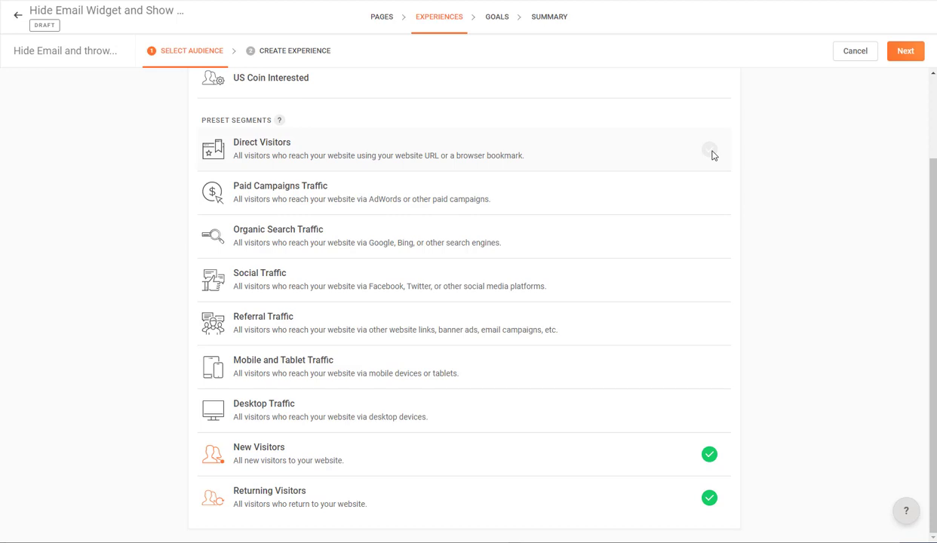
pyautogui.click(710, 151)
pyautogui.scroll(3, 600, 161)
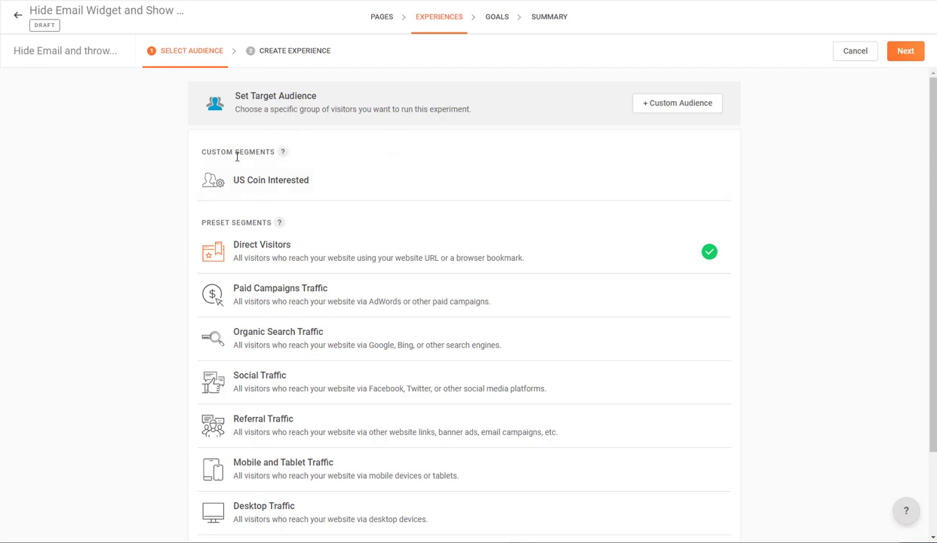
pyautogui.scroll(-3, 139, 224)
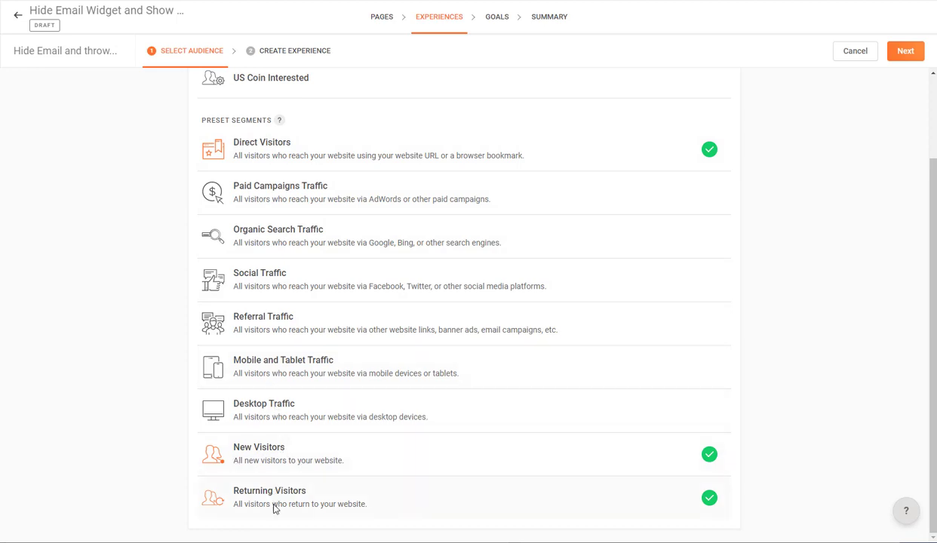
pyautogui.scroll(3, 655, 413)
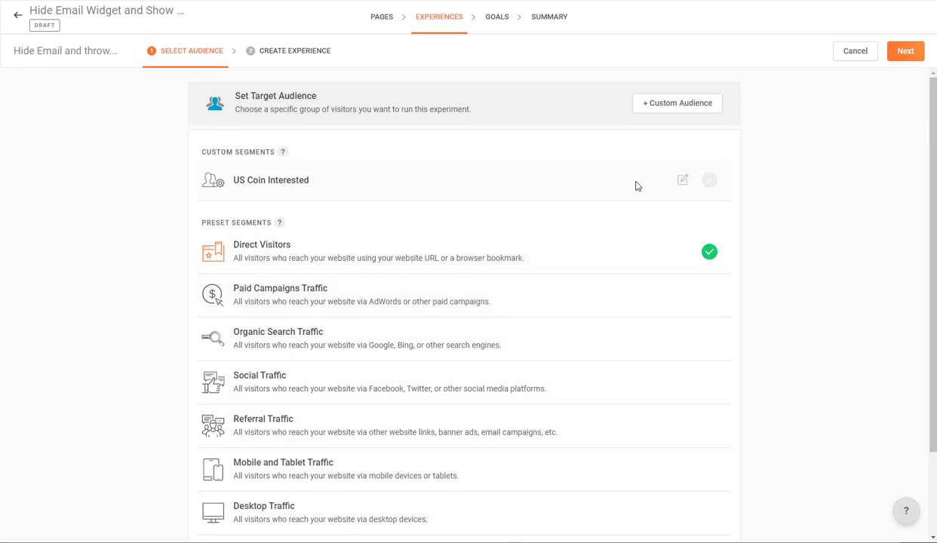
pyautogui.click(907, 53)
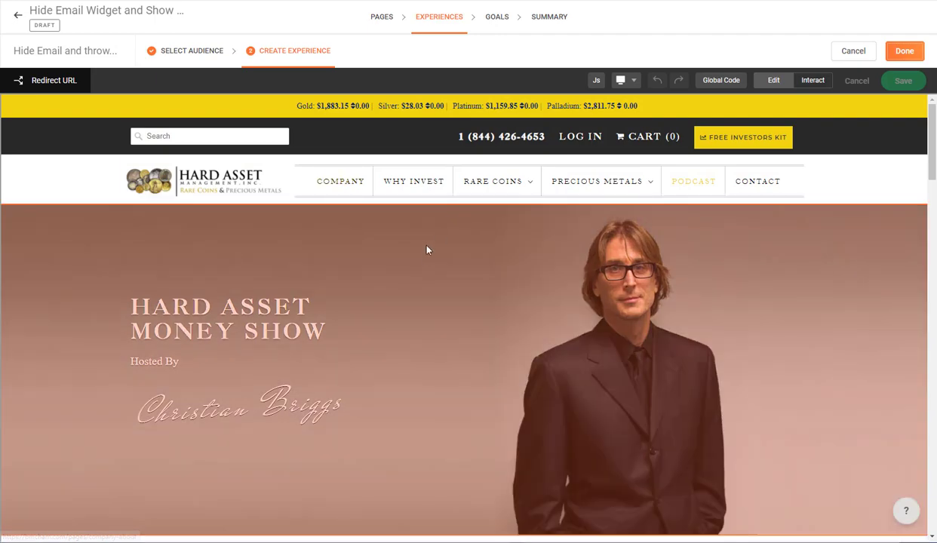
# - Remove the Podcast Email Signup heading, Email label, email input and SUBMIT button from the page
pyautogui.scroll(-6, 424, 258)
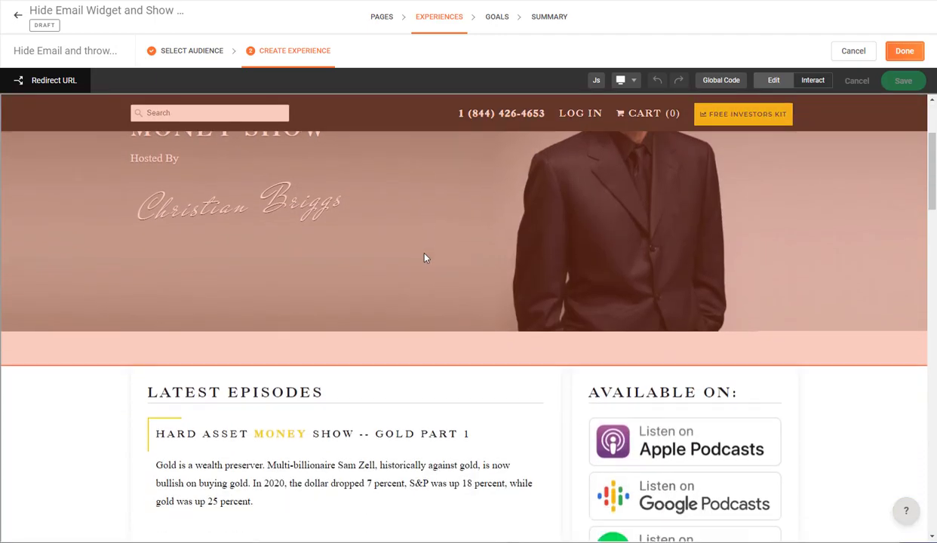
pyautogui.scroll(-3, 424, 258)
pyautogui.scroll(3, 424, 258)
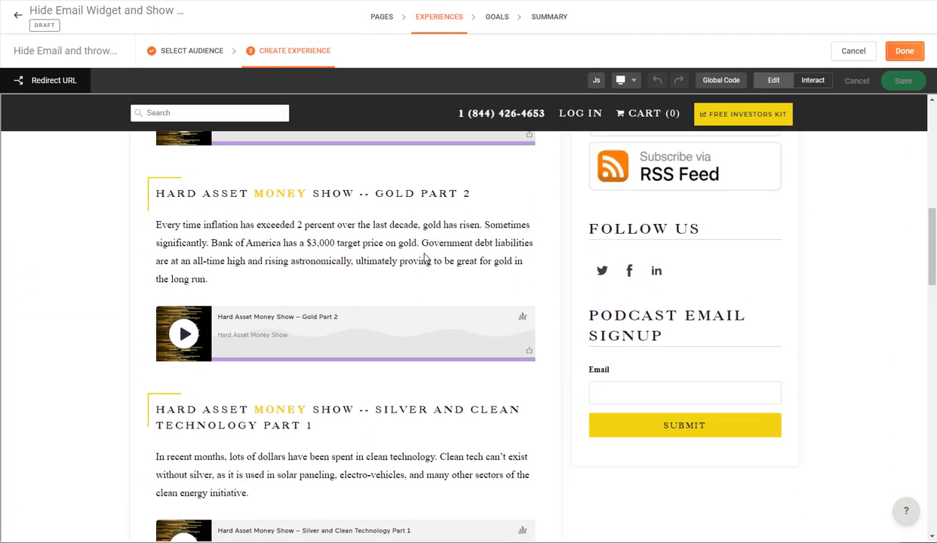
pyautogui.scroll(7, 424, 258)
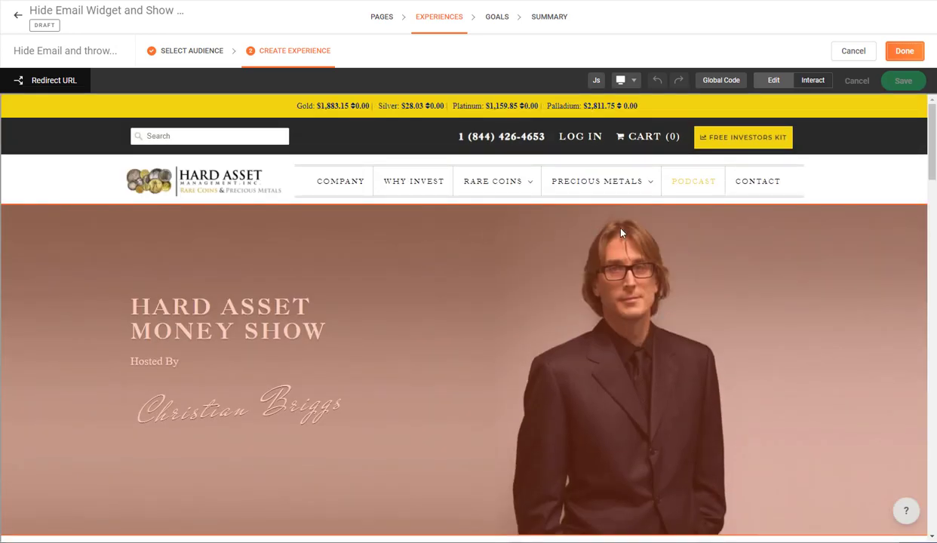
pyautogui.scroll(-10, 674, 237)
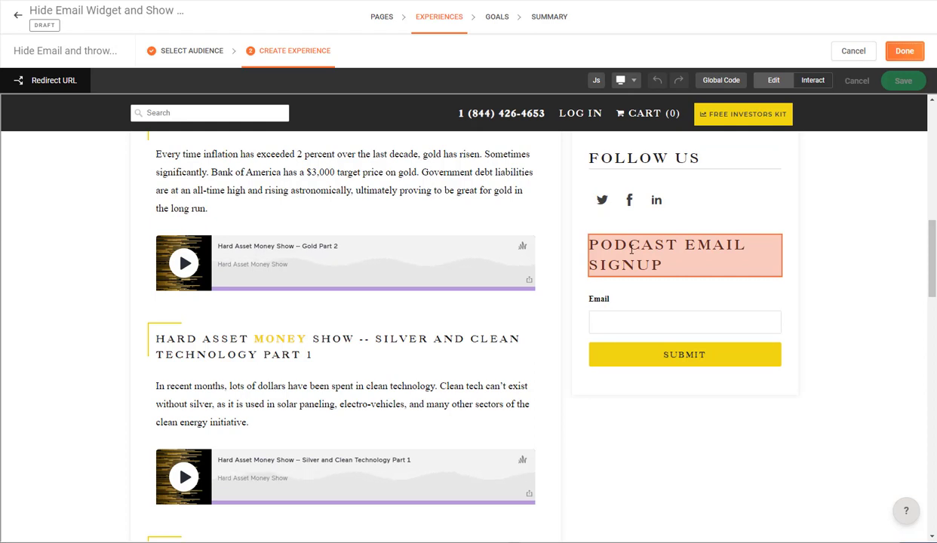
pyautogui.click(643, 245)
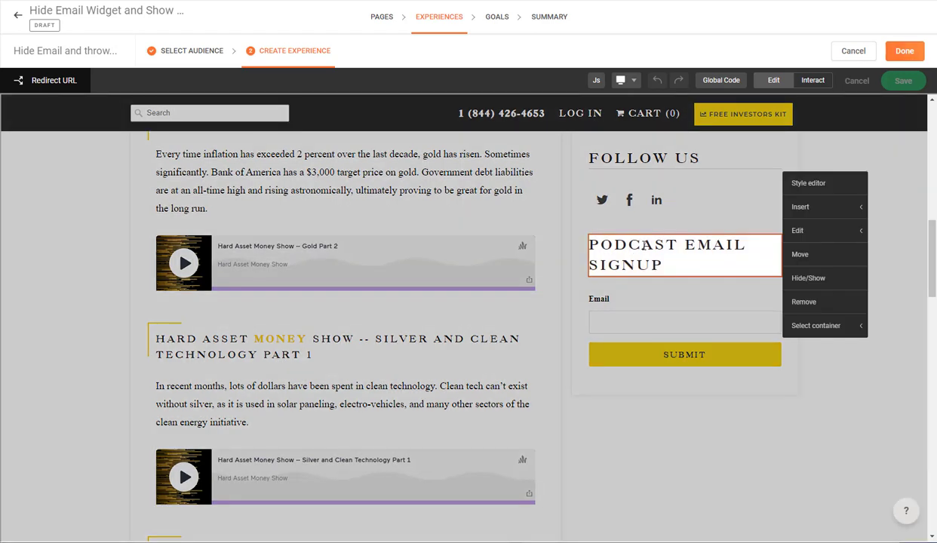
pyautogui.click(804, 303)
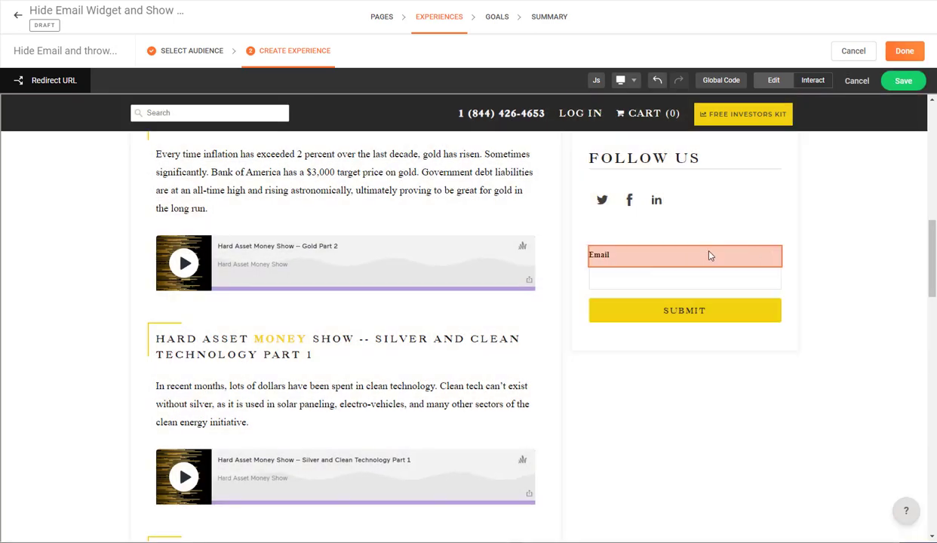
pyautogui.click(709, 256)
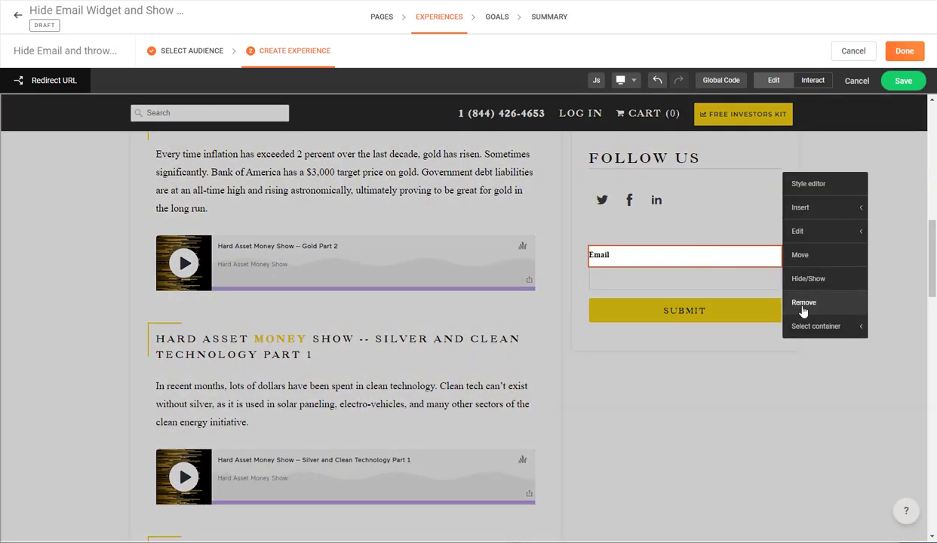
pyautogui.click(745, 304)
pyautogui.click(720, 258)
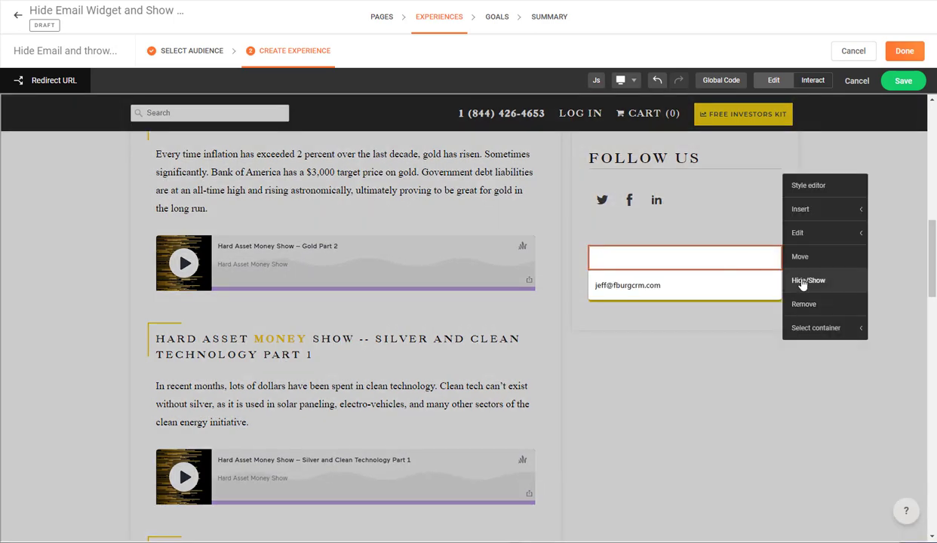
pyautogui.click(807, 303)
pyautogui.click(749, 258)
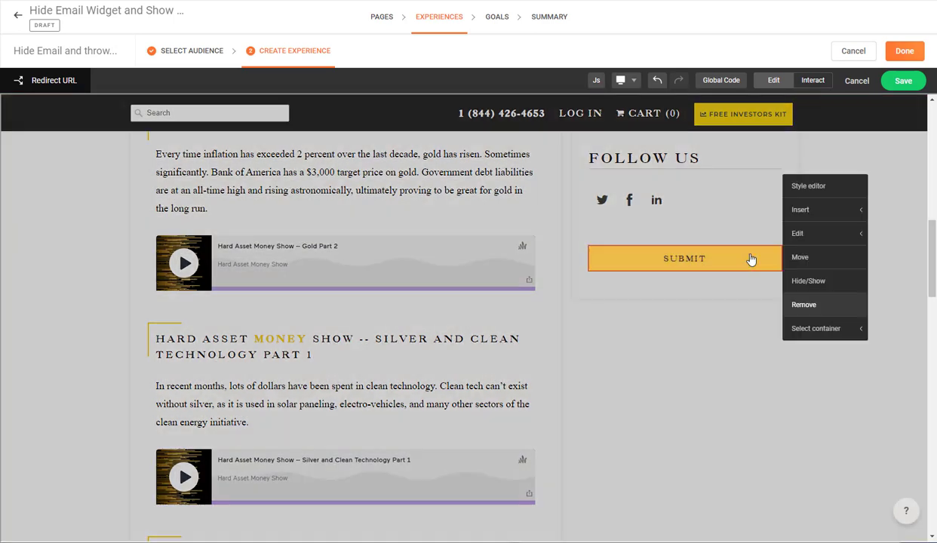
pyautogui.click(808, 304)
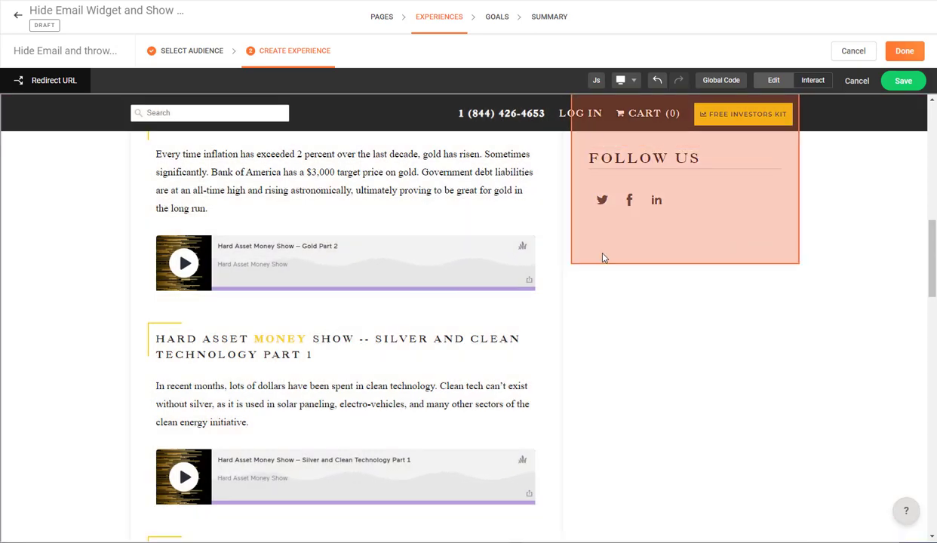
# - Save the podcast page edits and finish editing the experience
pyautogui.scroll(5, 584, 277)
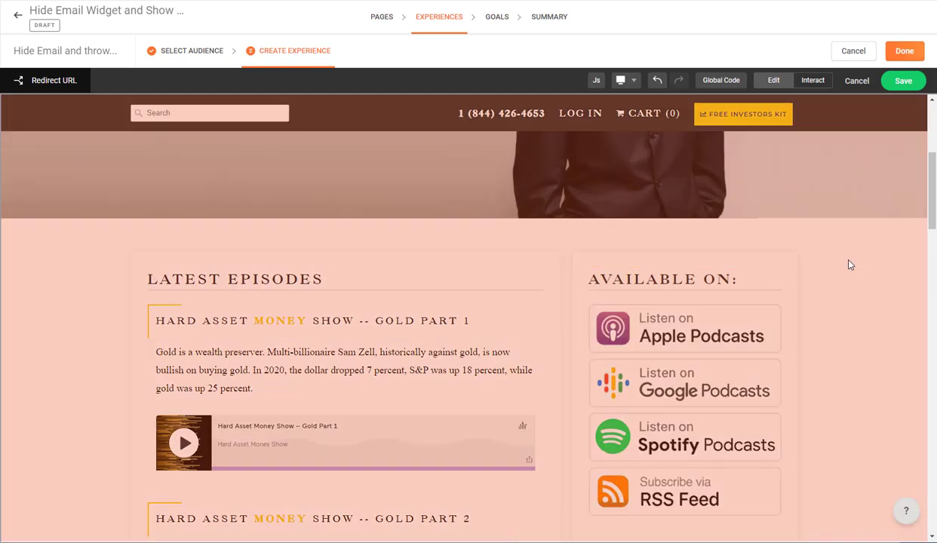
pyautogui.scroll(-4, 677, 390)
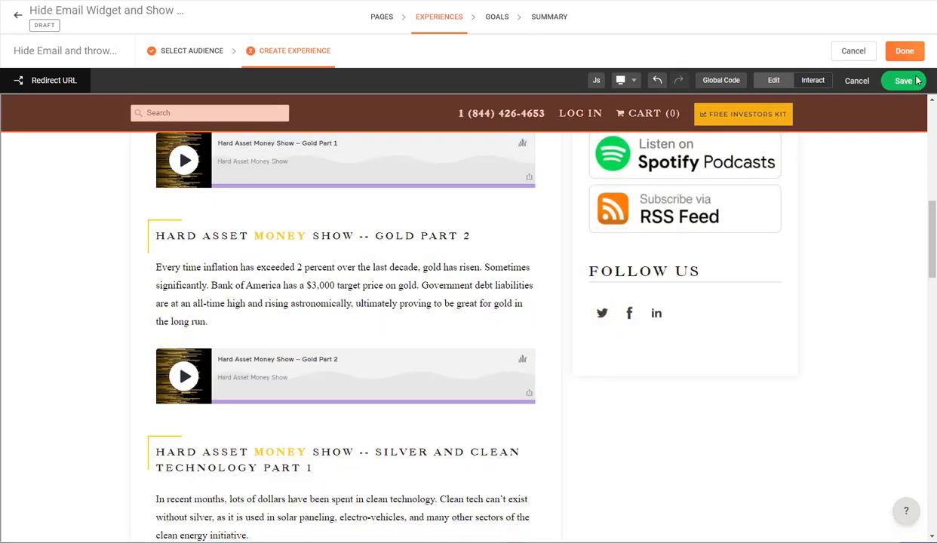
pyautogui.click(904, 82)
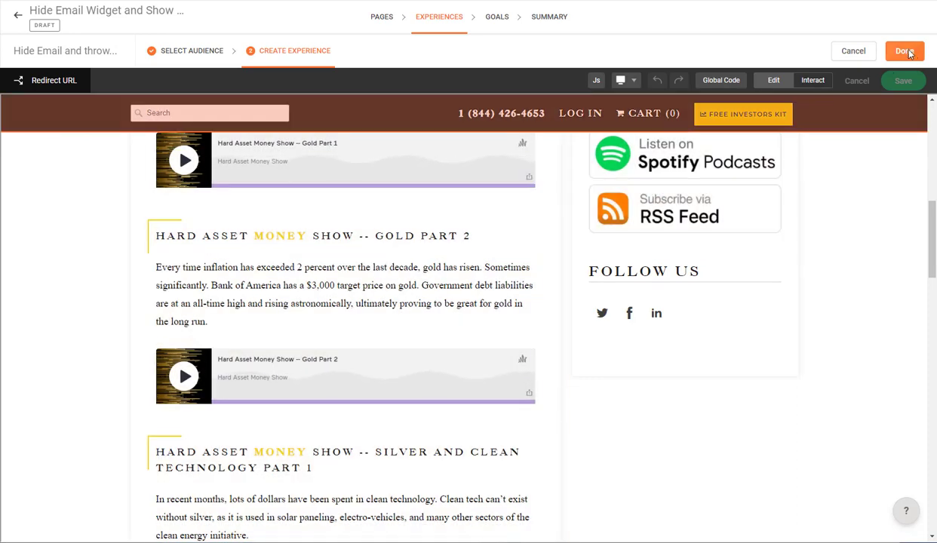
pyautogui.click(904, 51)
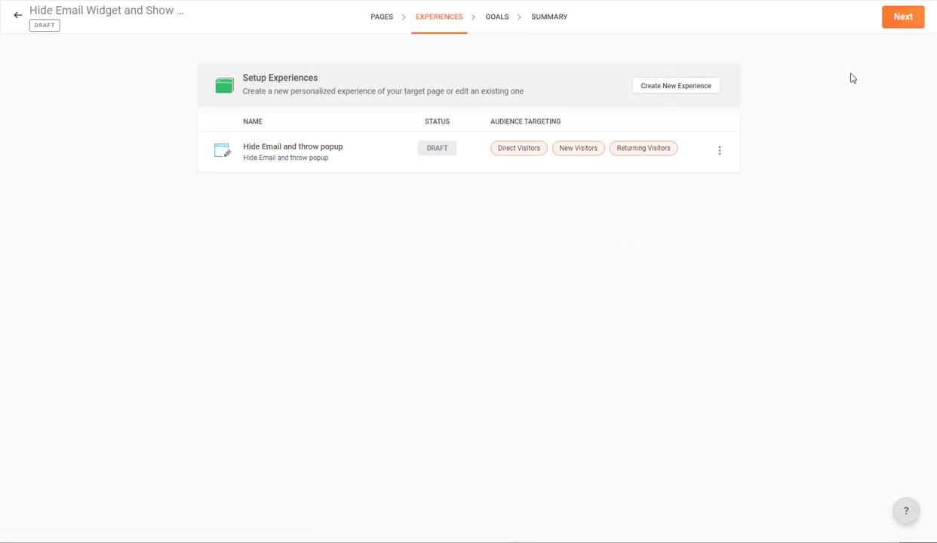
# - Advance to the Goals step and browse the Podcast Subscribe Signup and link-click goals
pyautogui.click(900, 21)
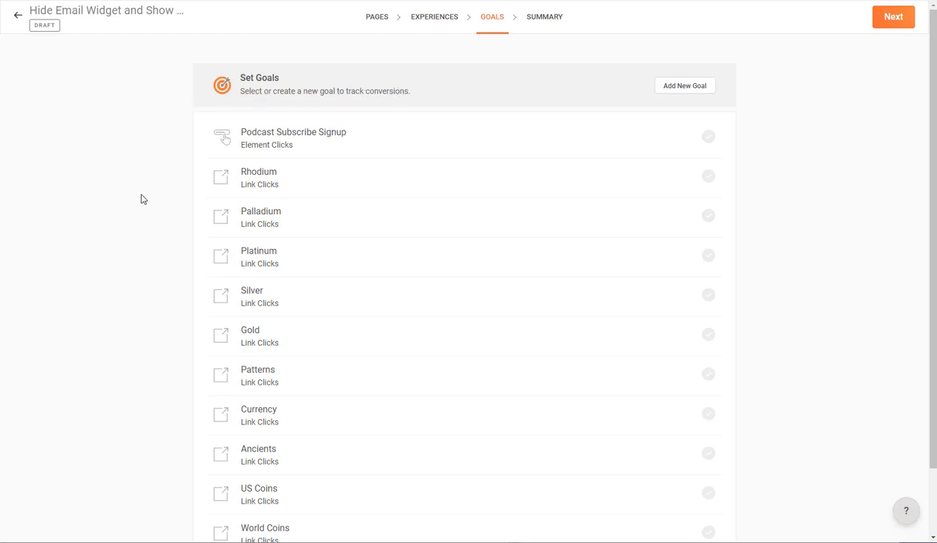
pyautogui.scroll(-1, 142, 200)
pyautogui.scroll(1, 142, 199)
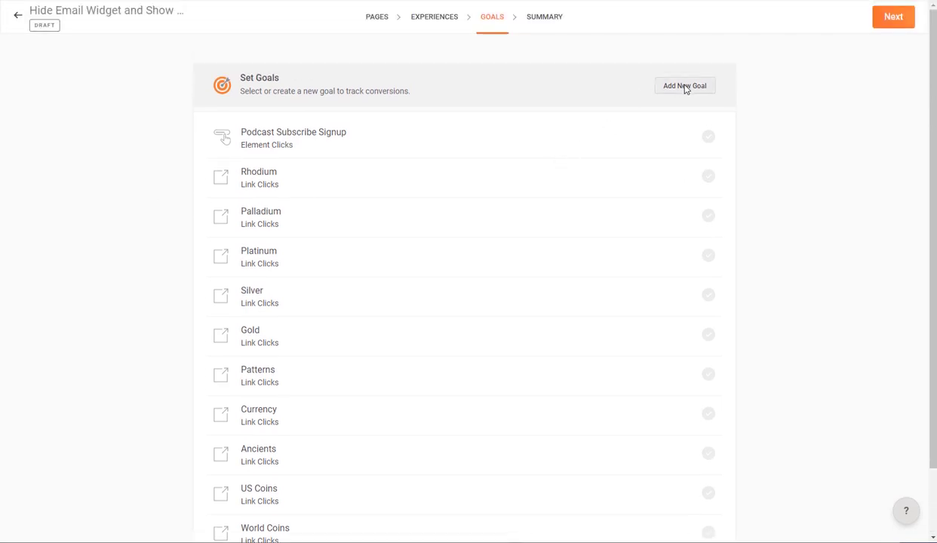
# - Add an Element Clicks goal 'Email Subscribed Clicked' tracking the hard-asset-money-podcast page
pyautogui.click(685, 86)
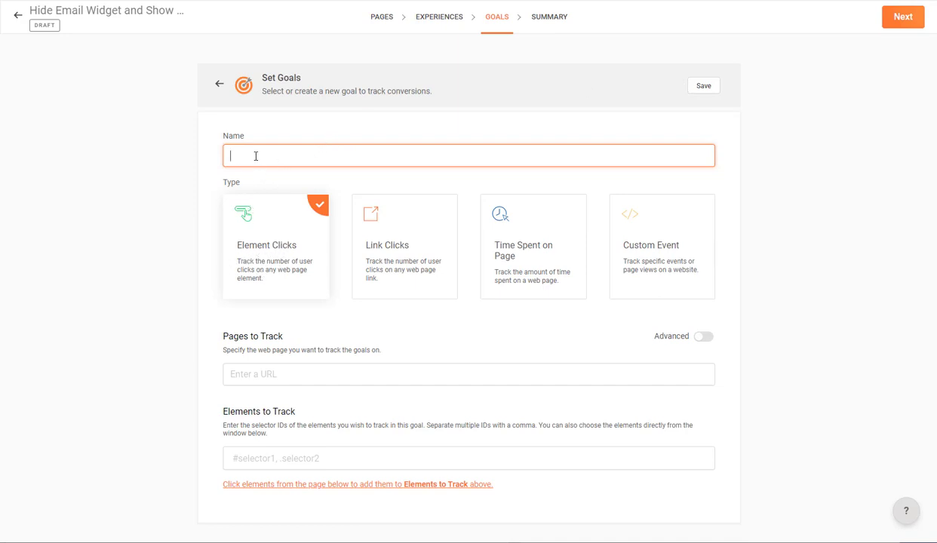
pyautogui.write('Email Subscribed Clicked')
pyautogui.hotkey('alt', 'Tab')
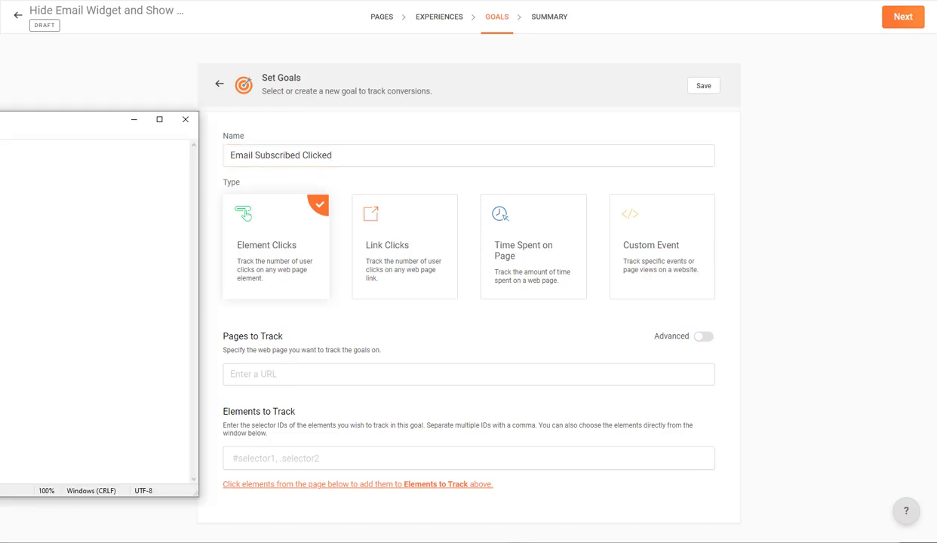
pyautogui.click(299, 62)
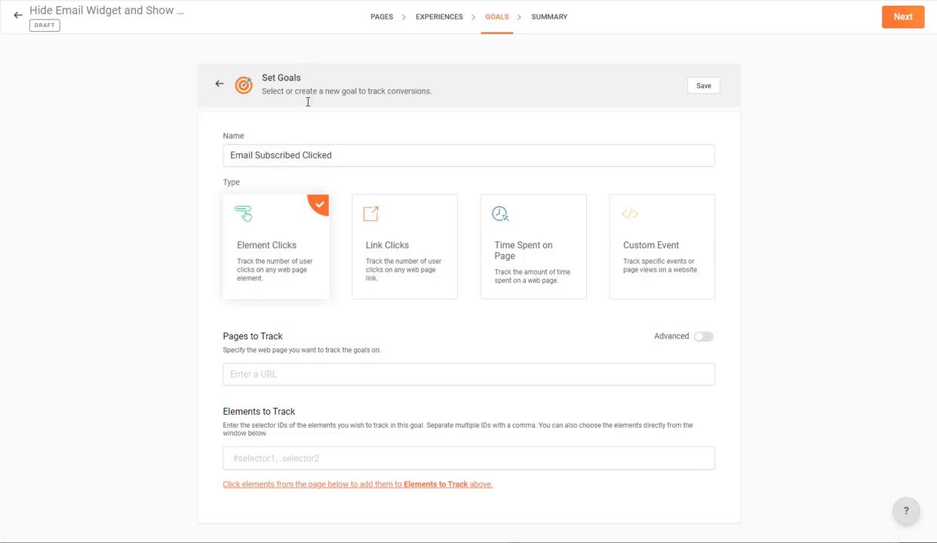
pyautogui.click(270, 369)
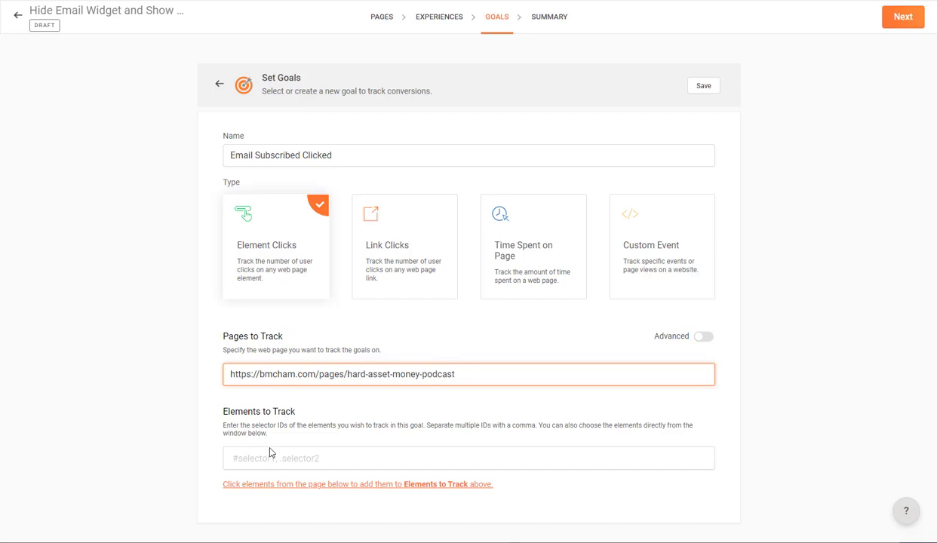
# - Pick the podcast page's email Submit button as the goal's tracked element, then close the selector
pyautogui.click(270, 486)
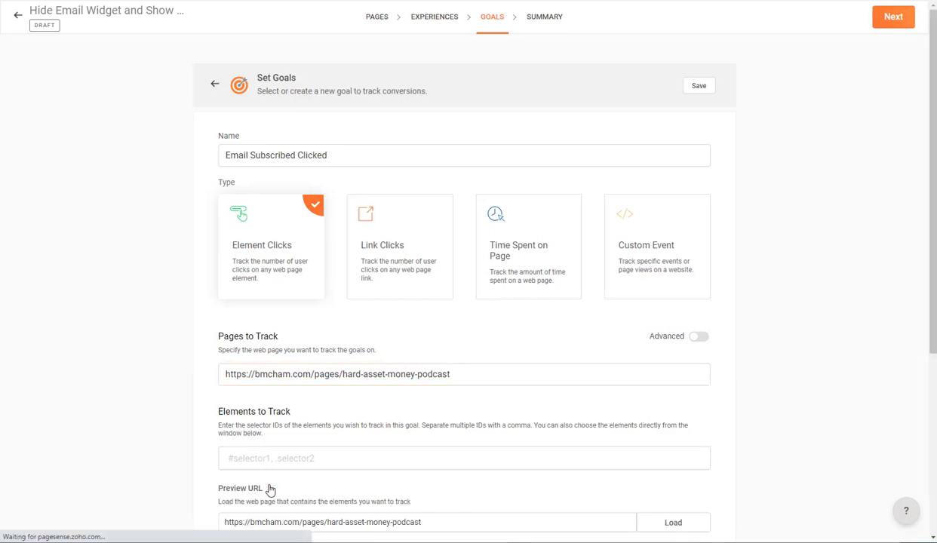
pyautogui.scroll(-2, 270, 489)
pyautogui.scroll(-2, 270, 490)
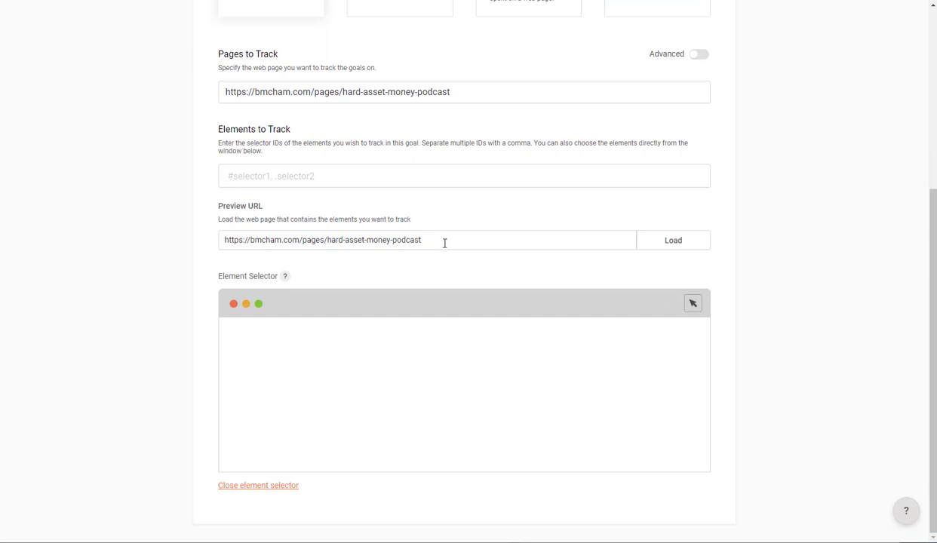
pyautogui.click(668, 245)
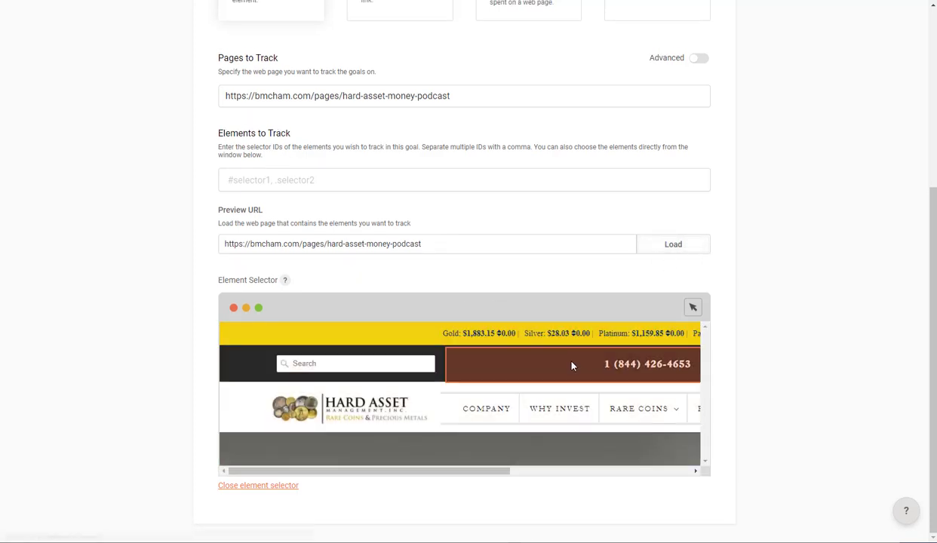
pyautogui.scroll(-5, 554, 387)
pyautogui.moveTo(510, 470); pyautogui.dragTo(688, 470)
pyautogui.scroll(-10, 669, 416)
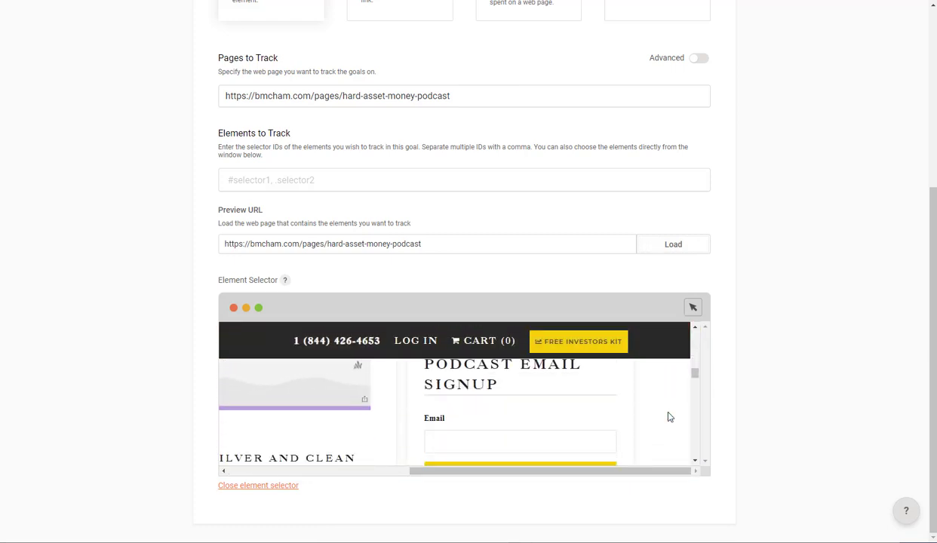
pyautogui.scroll(-1, 539, 414)
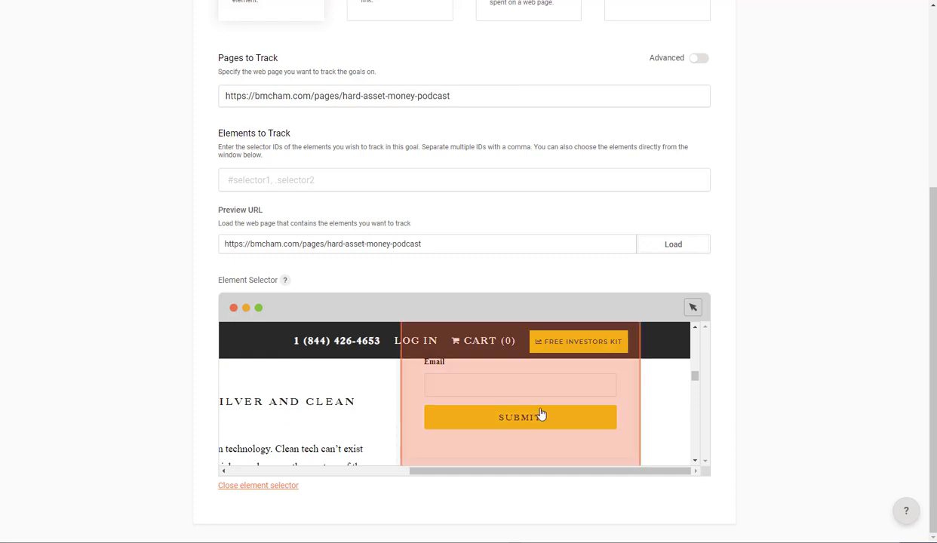
pyautogui.click(481, 419)
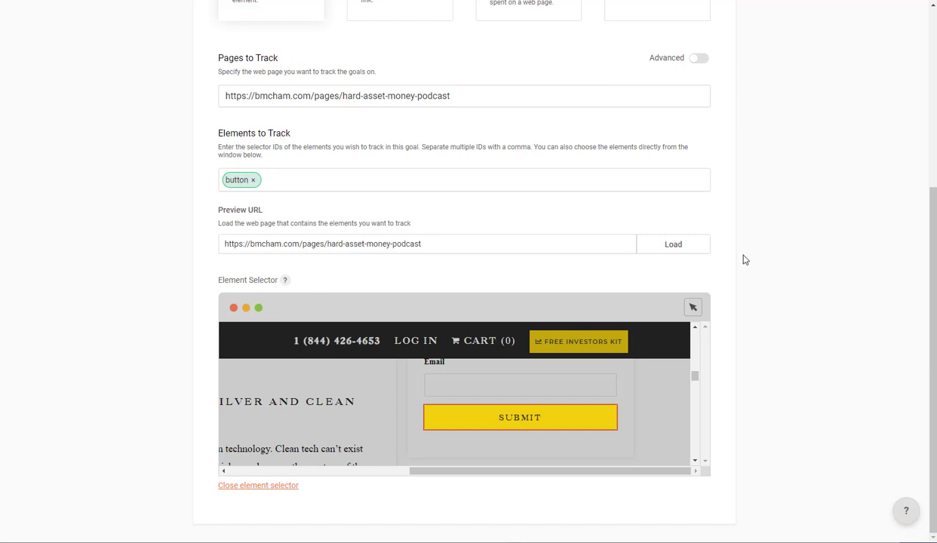
pyautogui.click(281, 487)
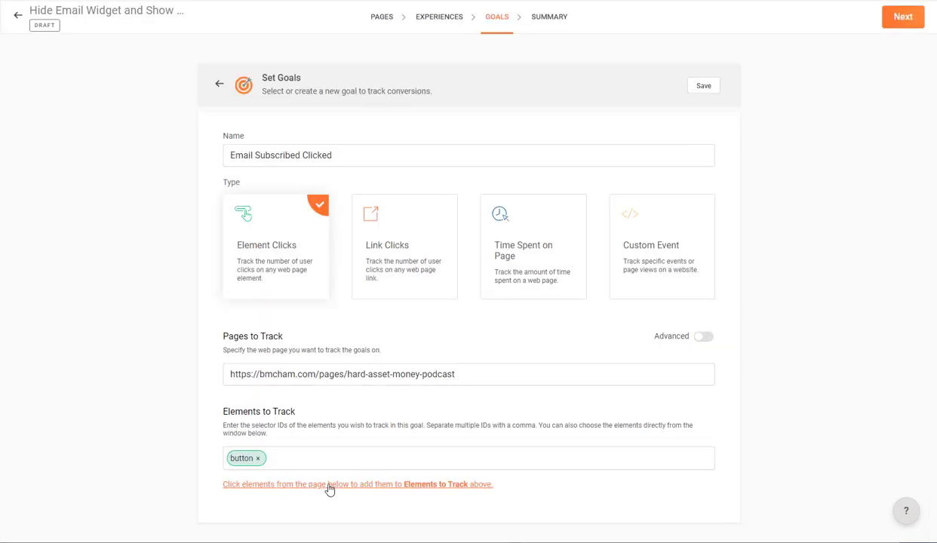
# - Save the Email Subscribed Clicked goal and confirm it appears in the goals list
pyautogui.click(895, 23)
pyautogui.click(704, 86)
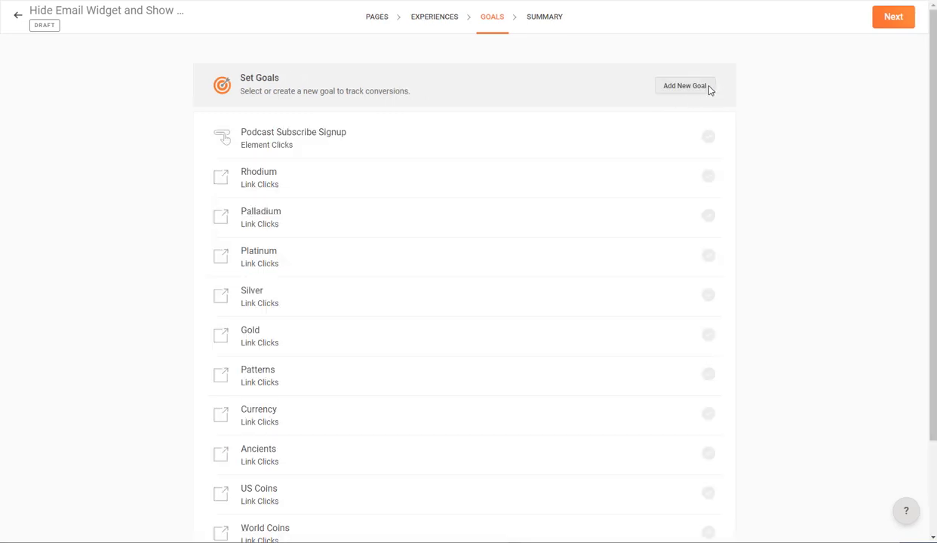
pyautogui.scroll(-2, 352, 189)
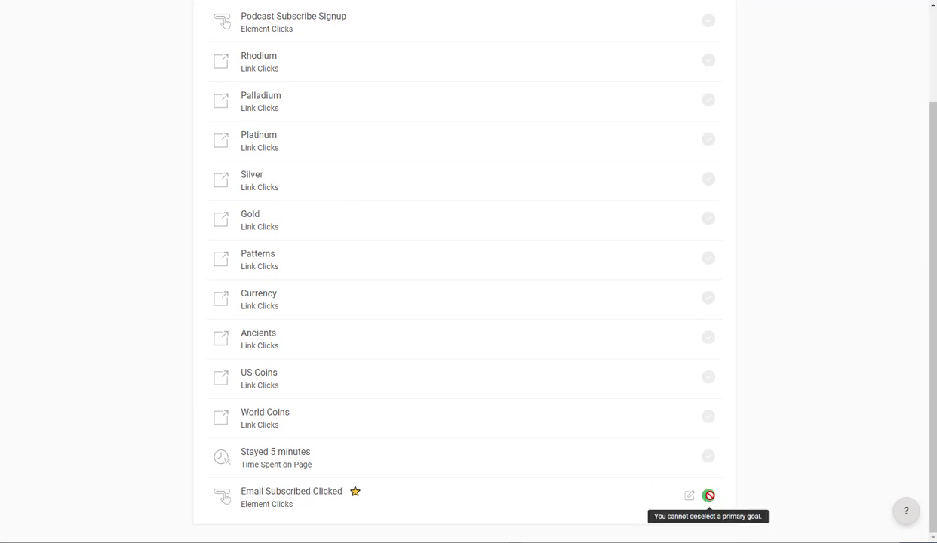
pyautogui.scroll(2, 863, 98)
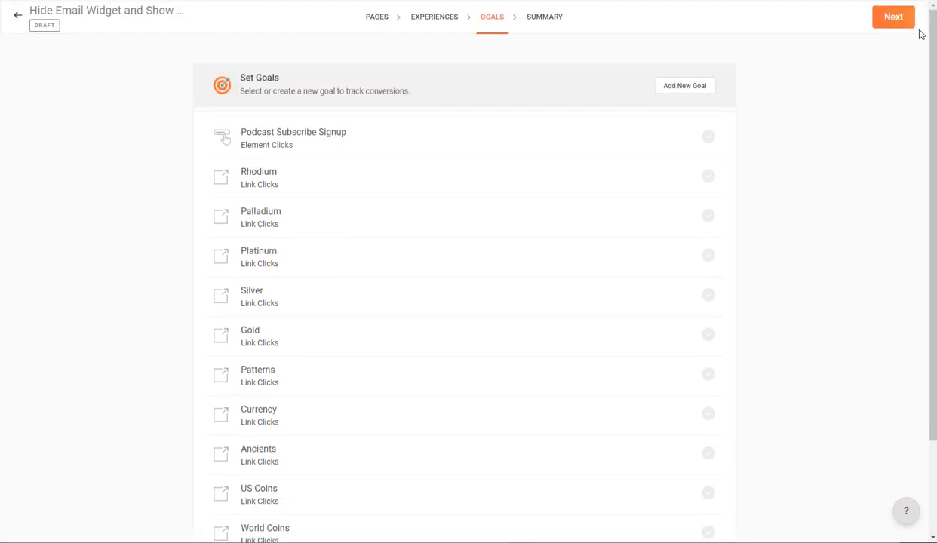
# - Go to the Summary step and highlight the ?Email_Subscribed=Yes URL condition
pyautogui.click(895, 18)
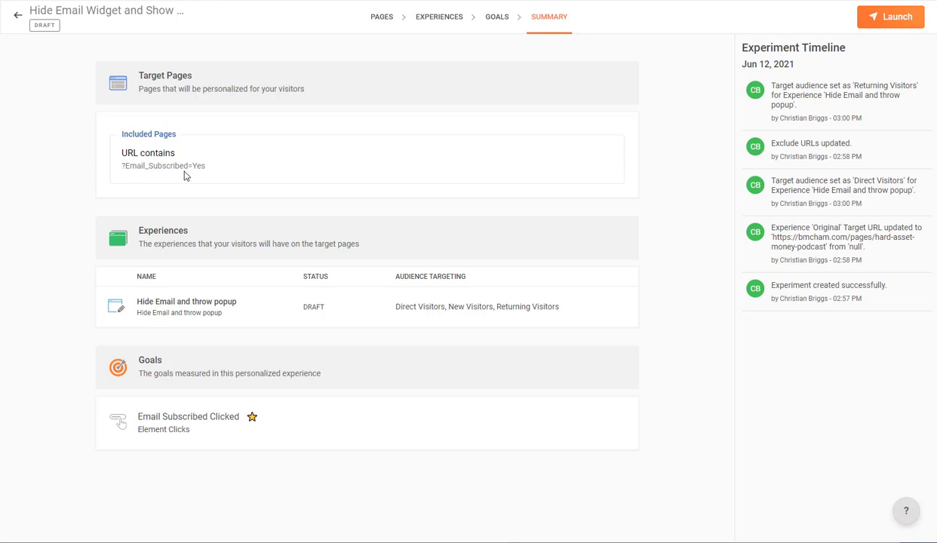
pyautogui.moveTo(204, 166); pyautogui.dragTo(123, 166)
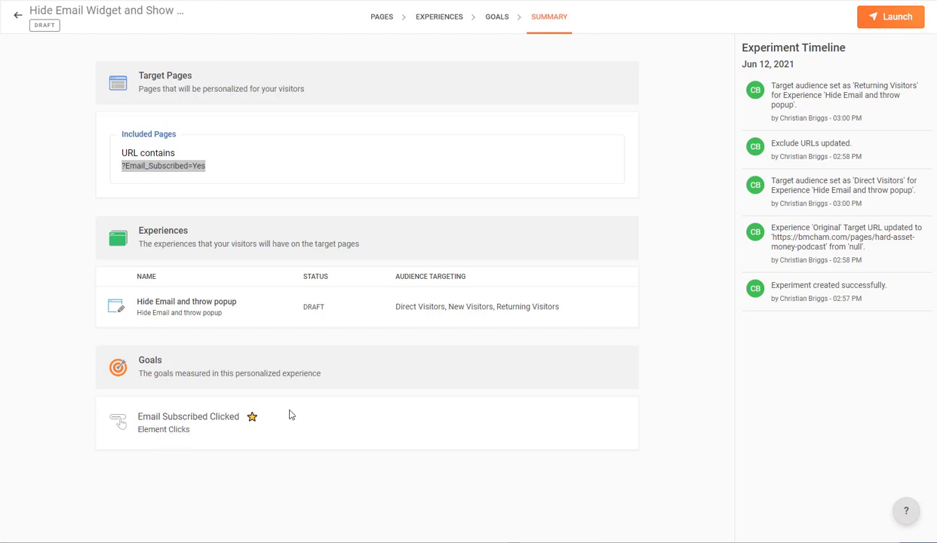
# - Launch the Hide Email Widget and Show Popup personalization and return to the Personalization list
pyautogui.click(888, 19)
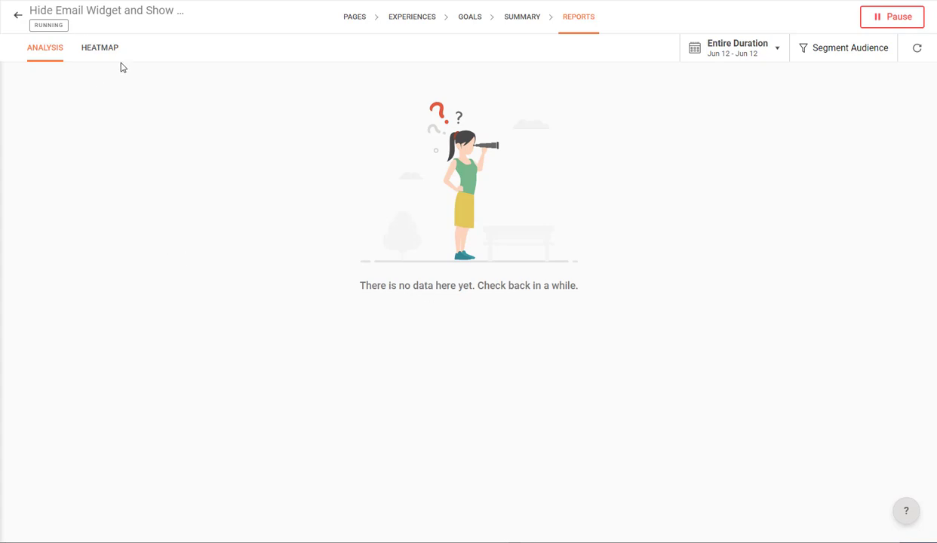
pyautogui.click(18, 16)
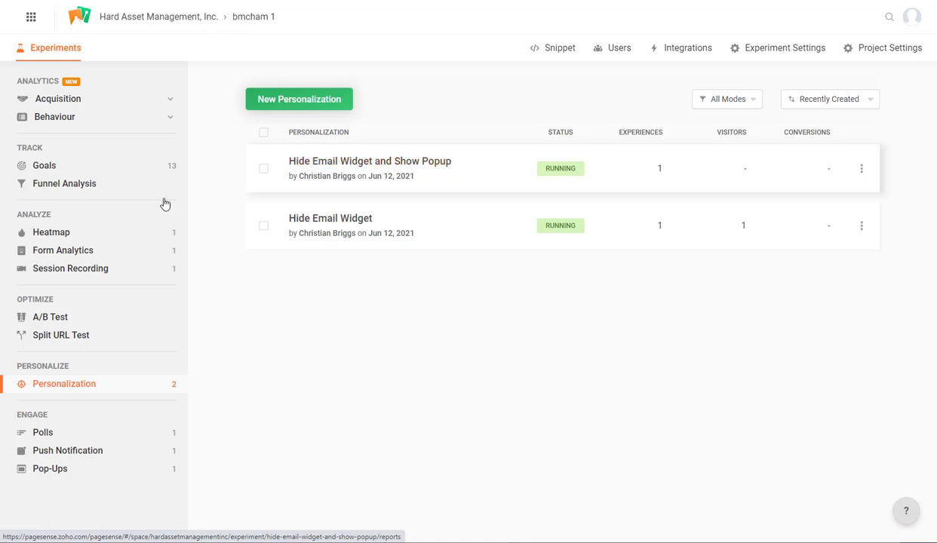
# - Start a new pop-up named 'Subscribe successful'
pyautogui.click(58, 473)
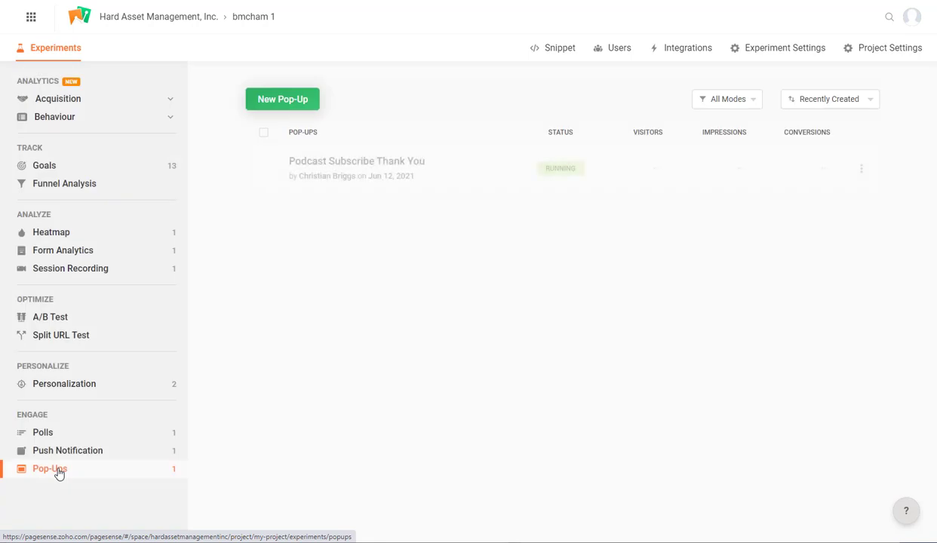
pyautogui.click(297, 106)
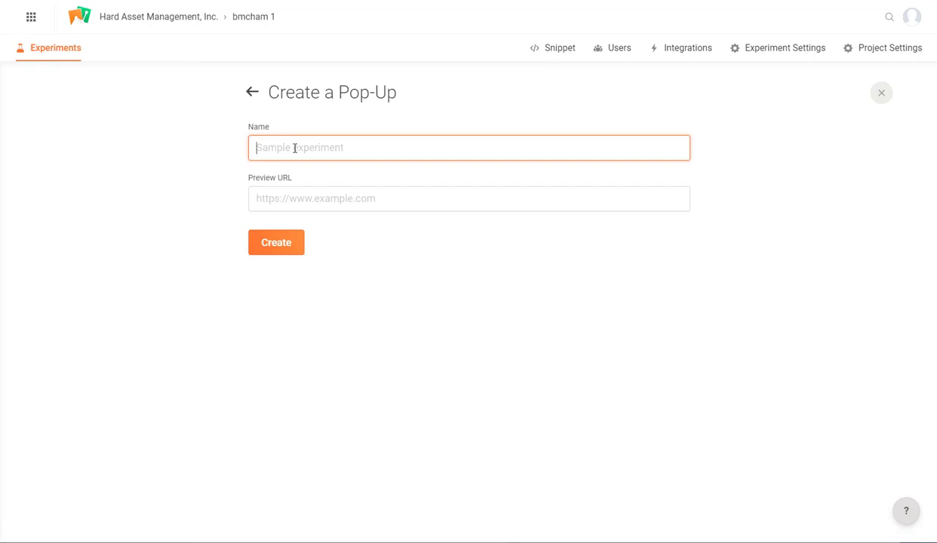
pyautogui.write('EMail')
pyautogui.hotkey('ctrl', 'a')
pyautogui.write('Subscribe successf')
# - Paste the podcast page URL as Preview URL, removing its ?Email_Subscribed=Yes query string
pyautogui.click(284, 201)
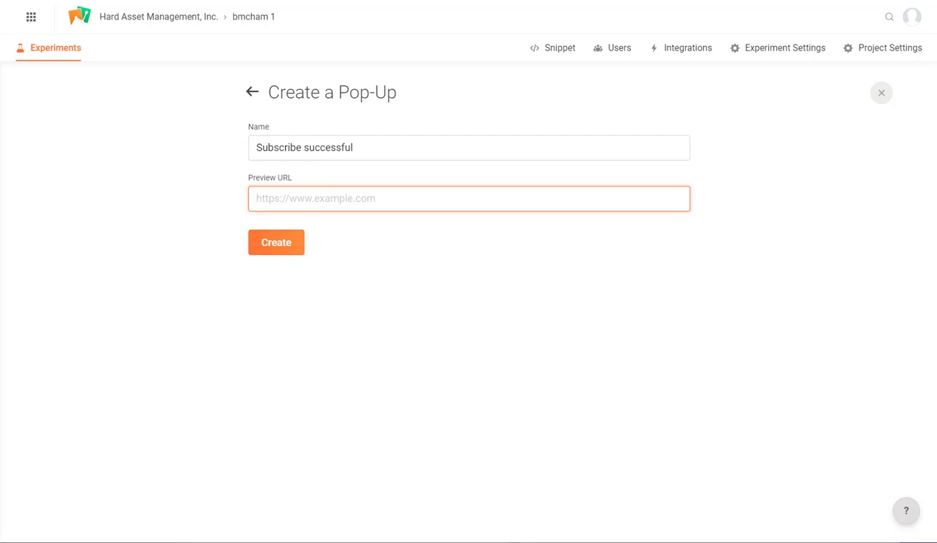
pyautogui.hotkey('alt', 'Tab')
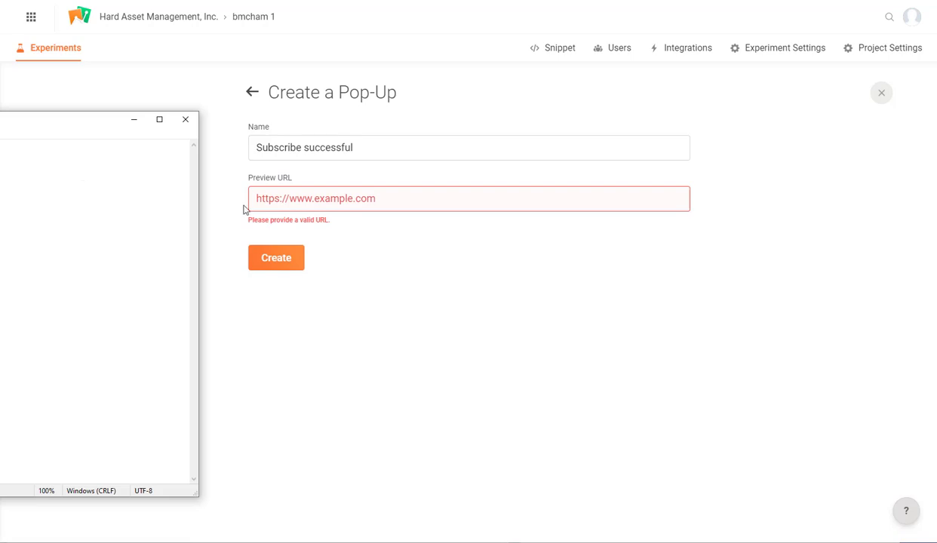
pyautogui.click(362, 198)
pyautogui.write('https://bmcham.com/pages/hard-asset-money-podcast?Email_Subscribed=Yes')
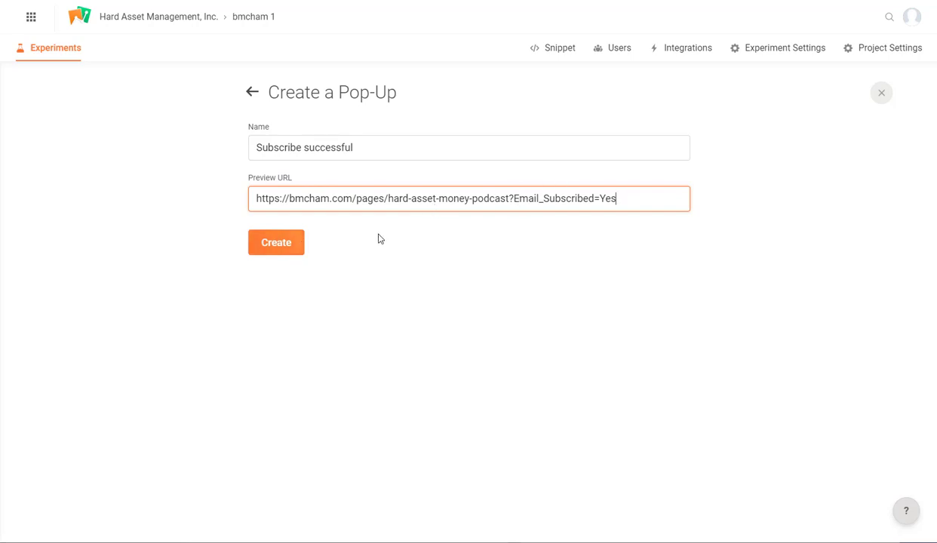
pyautogui.moveTo(509, 199); pyautogui.dragTo(655, 188)
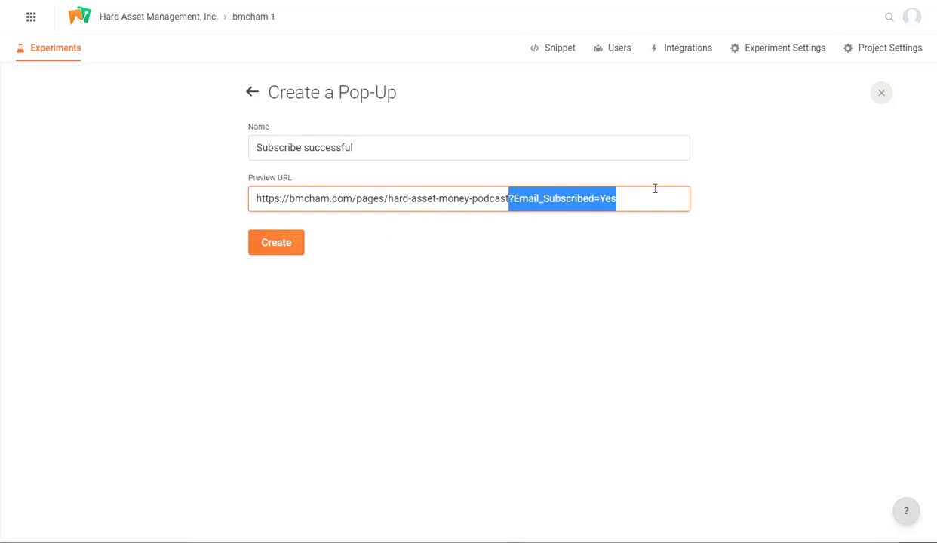
pyautogui.press('BackSpace')
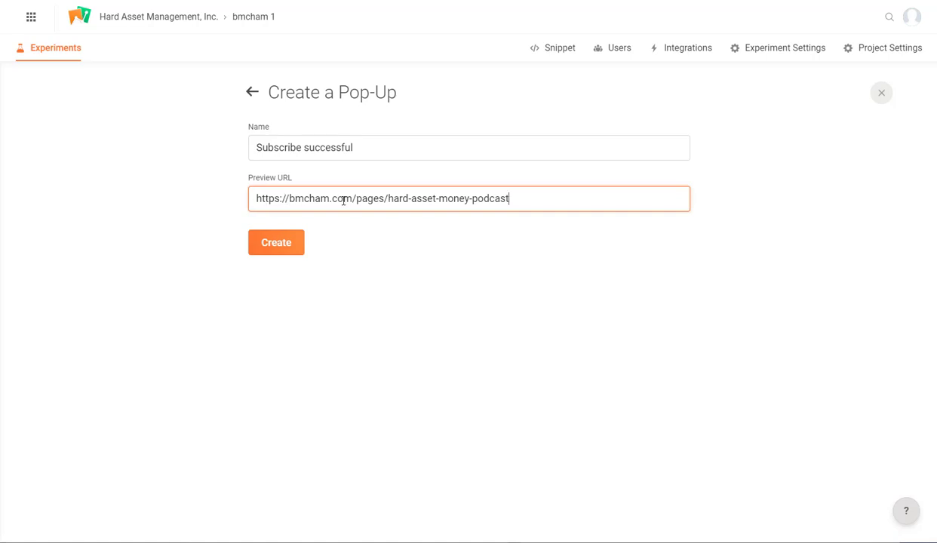
# - Create the pop-up from the blank 'Large image with title' template
pyautogui.click(271, 242)
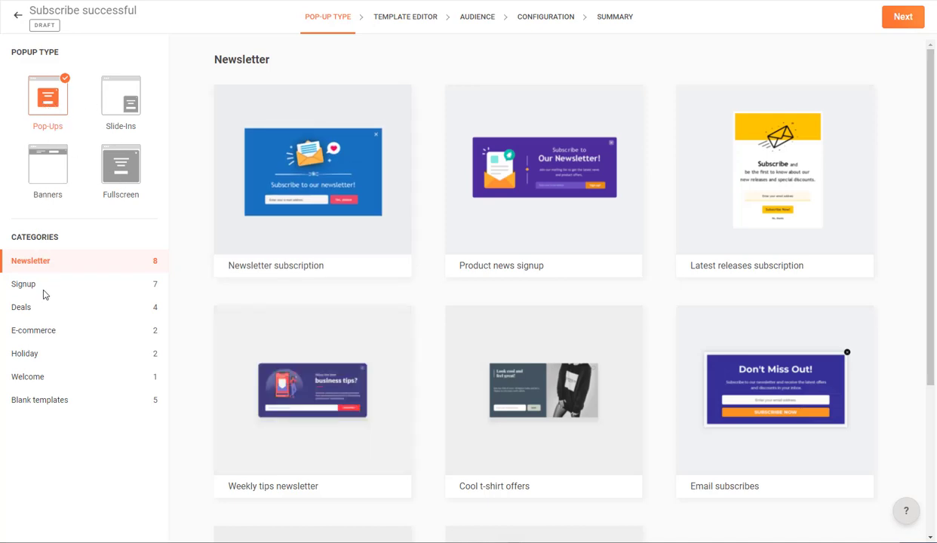
pyautogui.click(40, 380)
pyautogui.click(38, 401)
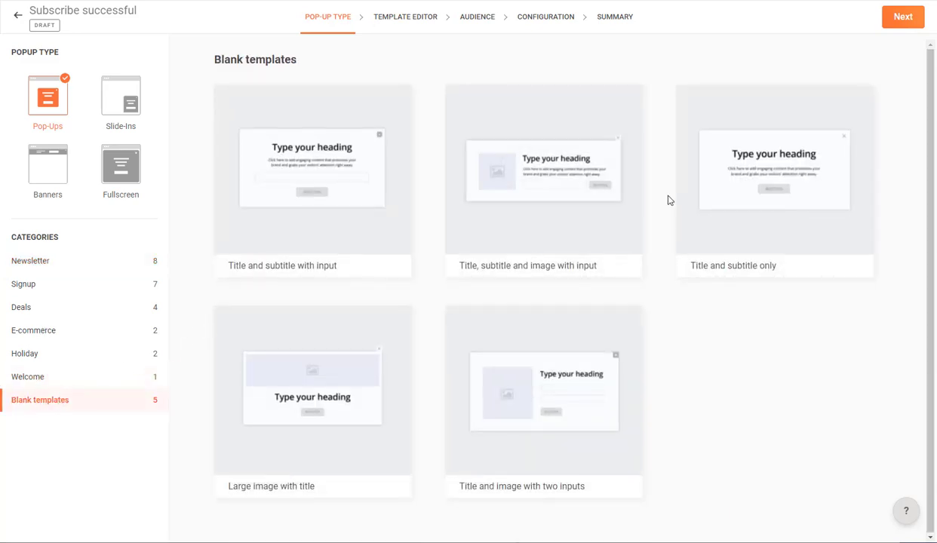
pyautogui.moveTo(756, 178)
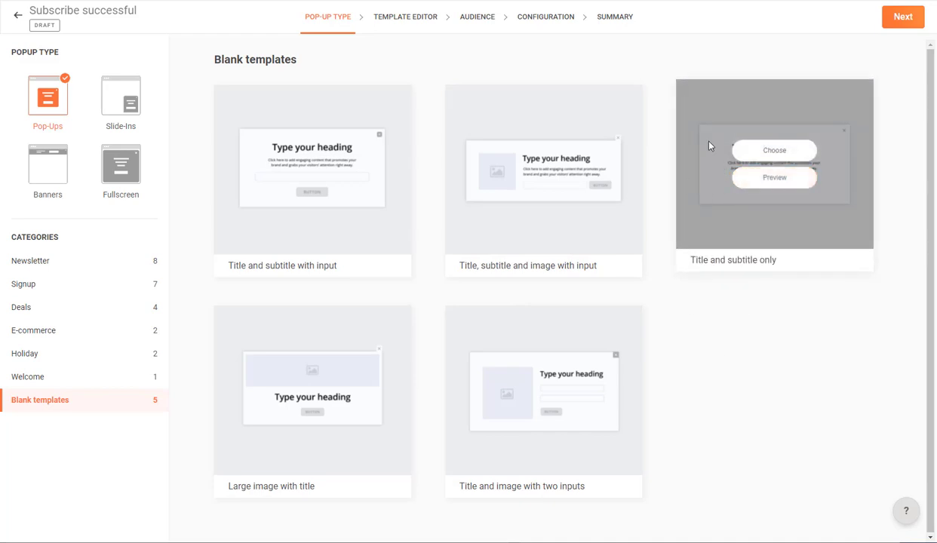
pyautogui.moveTo(344, 368)
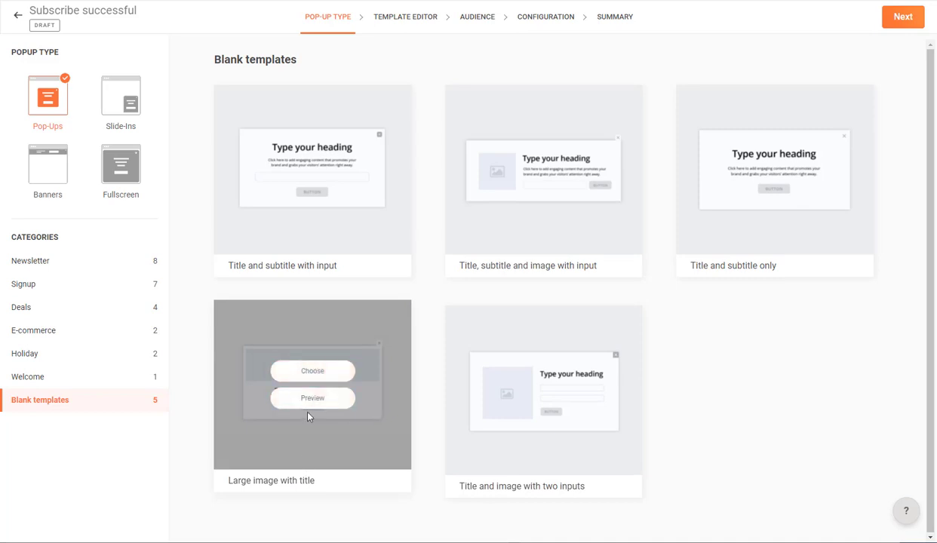
pyautogui.click(313, 372)
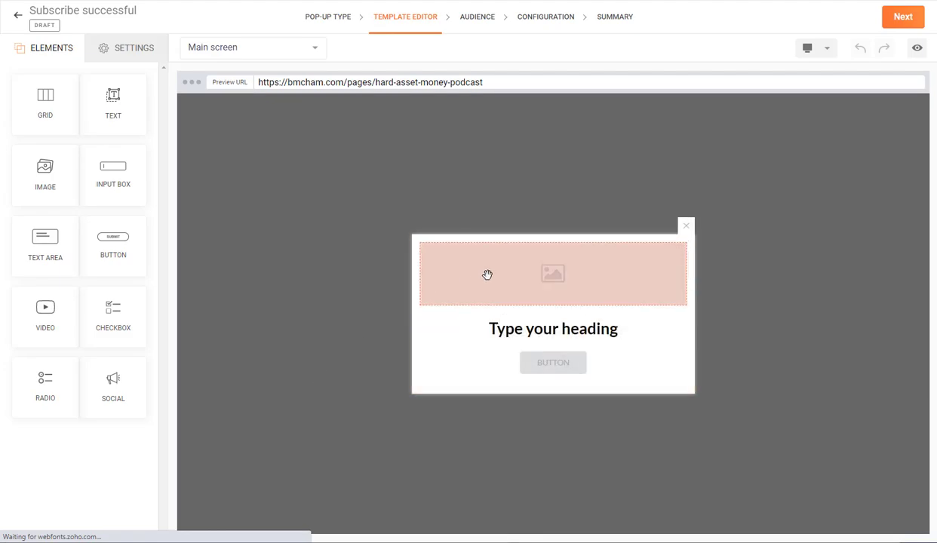
# - Insert the rupixen-com-rzHX-4WQTYo-unsplash photo from Downloads into the pop-up's image area
pyautogui.click(487, 275)
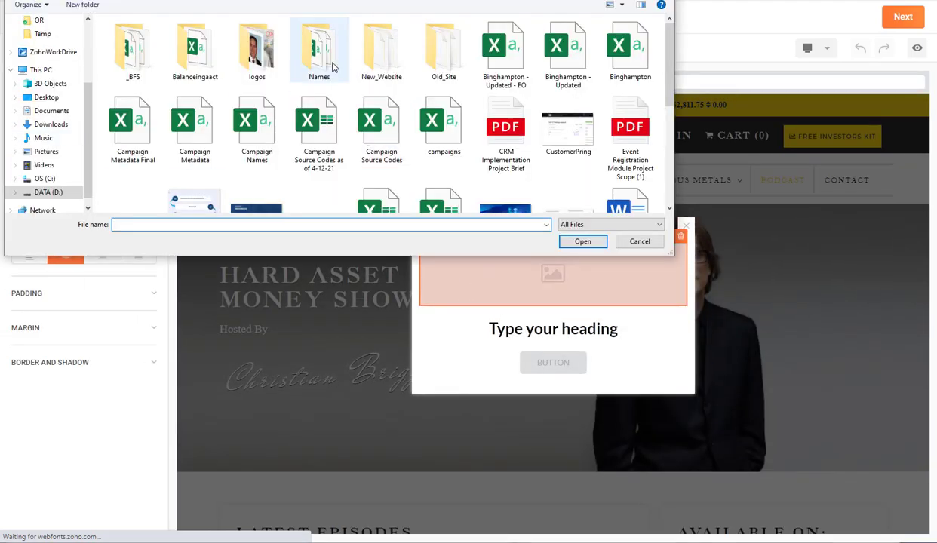
pyautogui.scroll(-3, 342, 63)
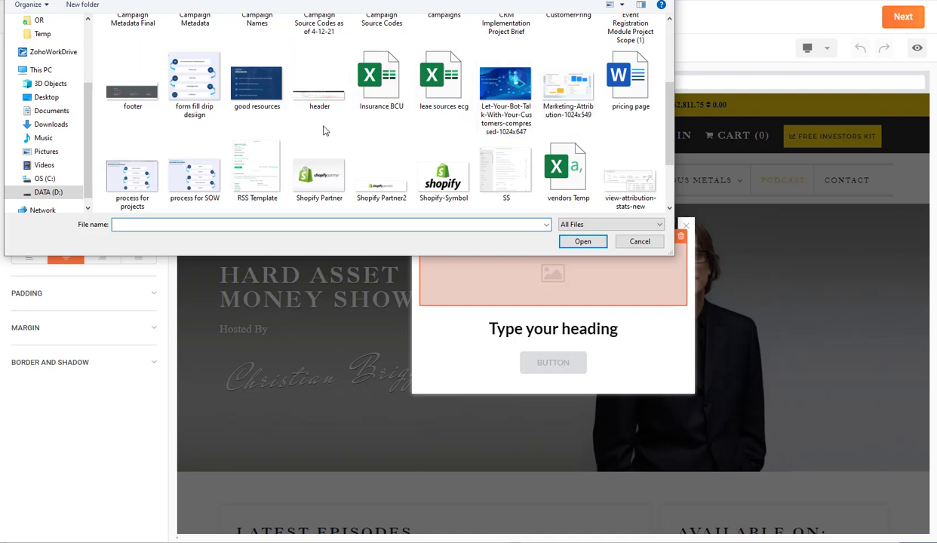
pyautogui.scroll(-2, 323, 131)
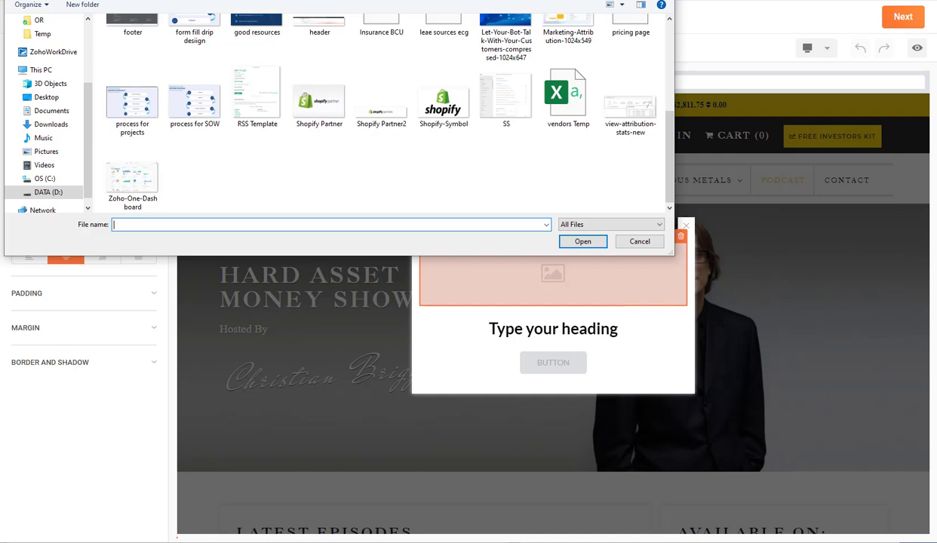
pyautogui.click(51, 124)
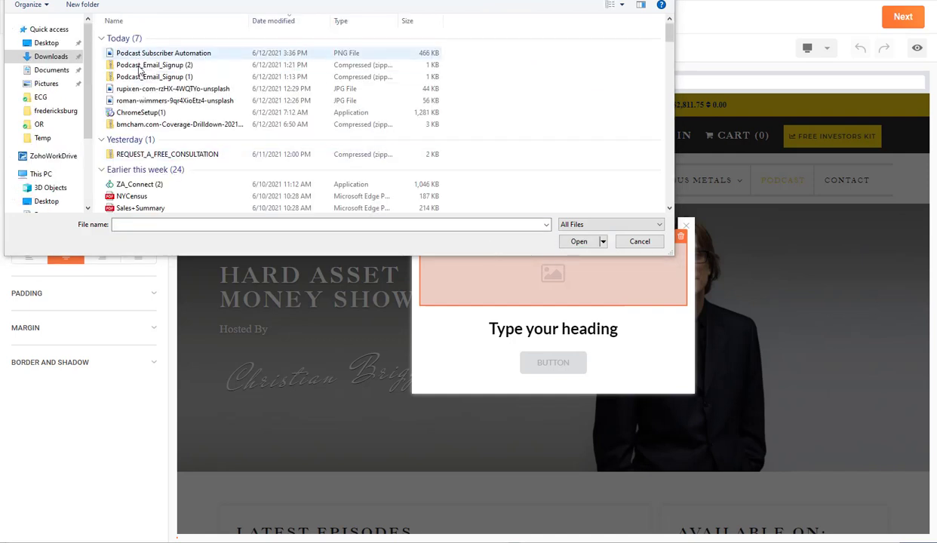
pyautogui.click(139, 91)
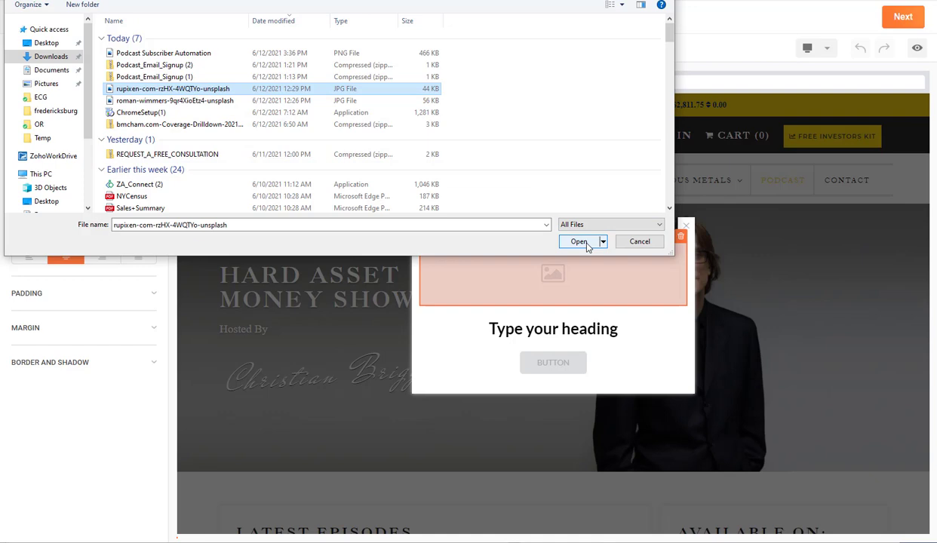
pyautogui.click(581, 242)
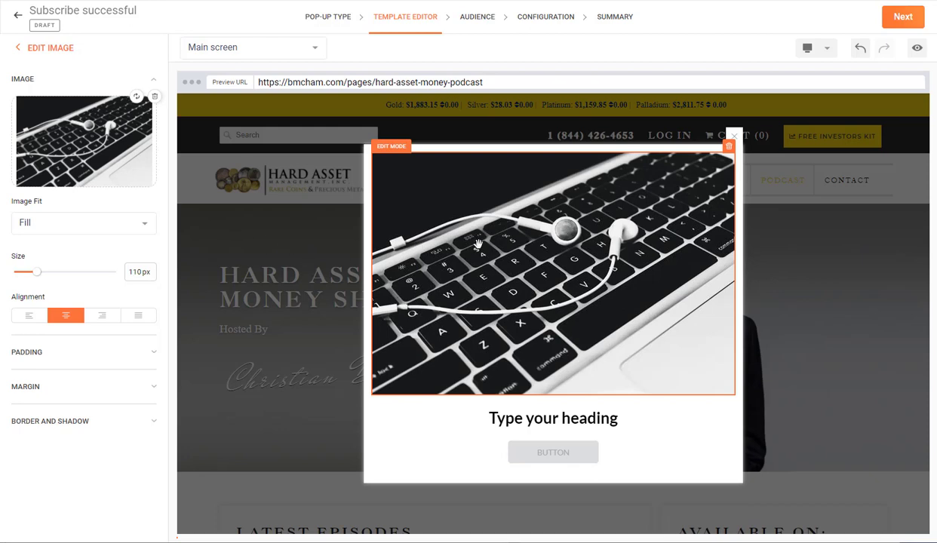
# - Set the image fit to Contain and shrink it to about 242 px
pyautogui.click(86, 228)
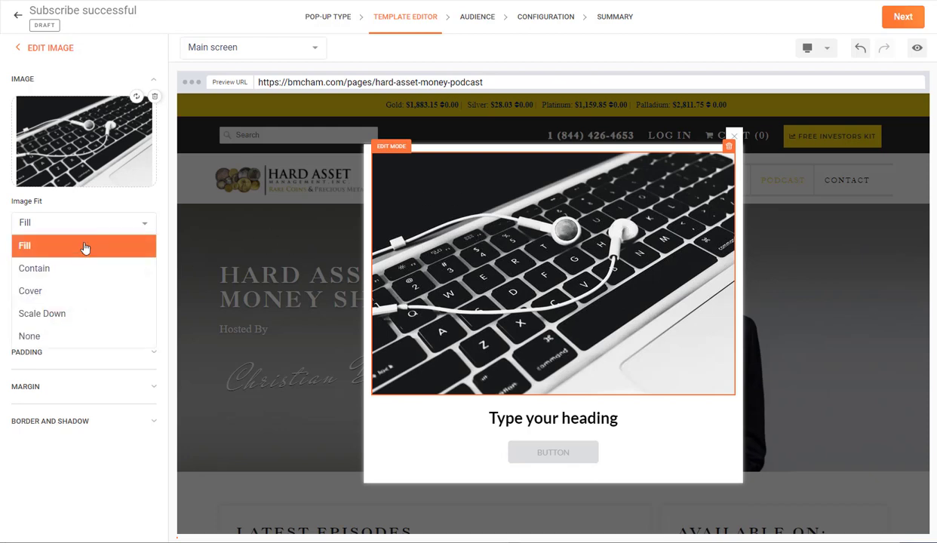
pyautogui.click(84, 269)
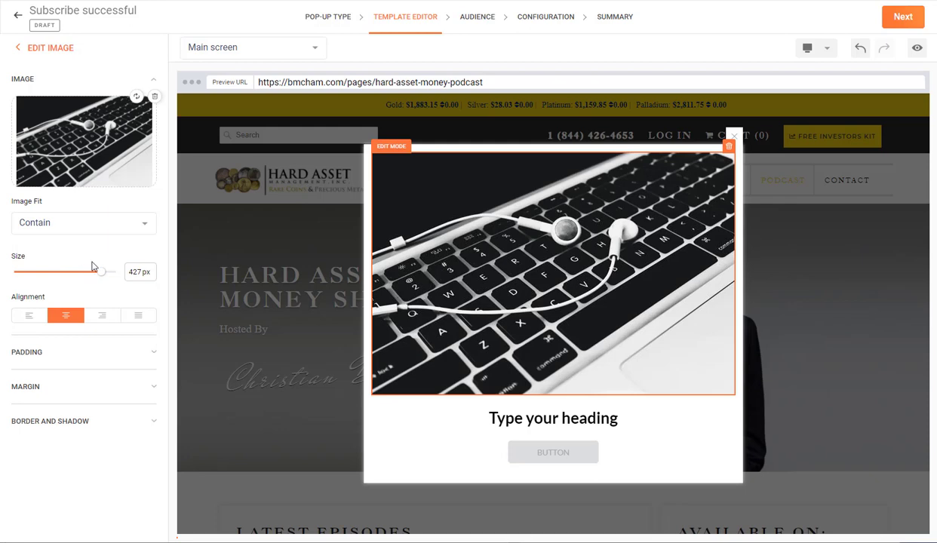
pyautogui.moveTo(99, 278); pyautogui.dragTo(64, 277)
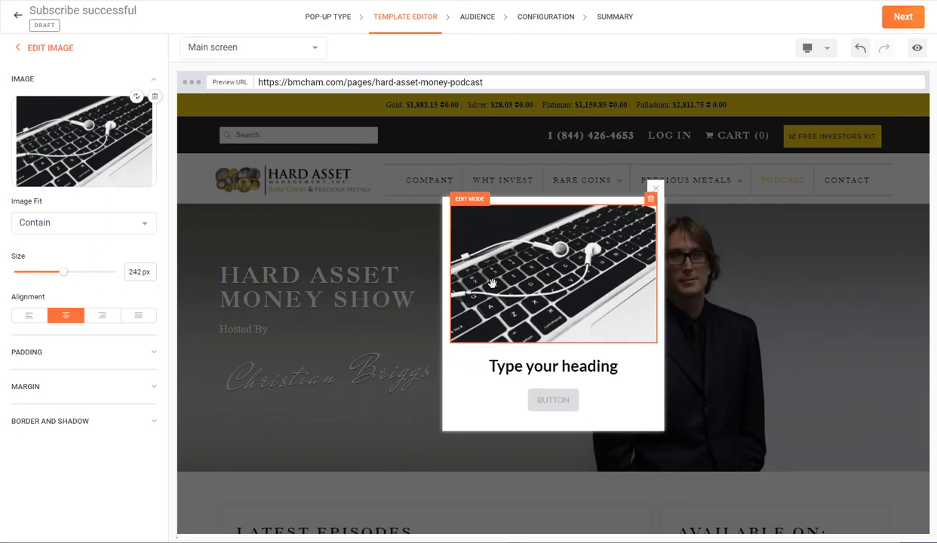
pyautogui.click(519, 366)
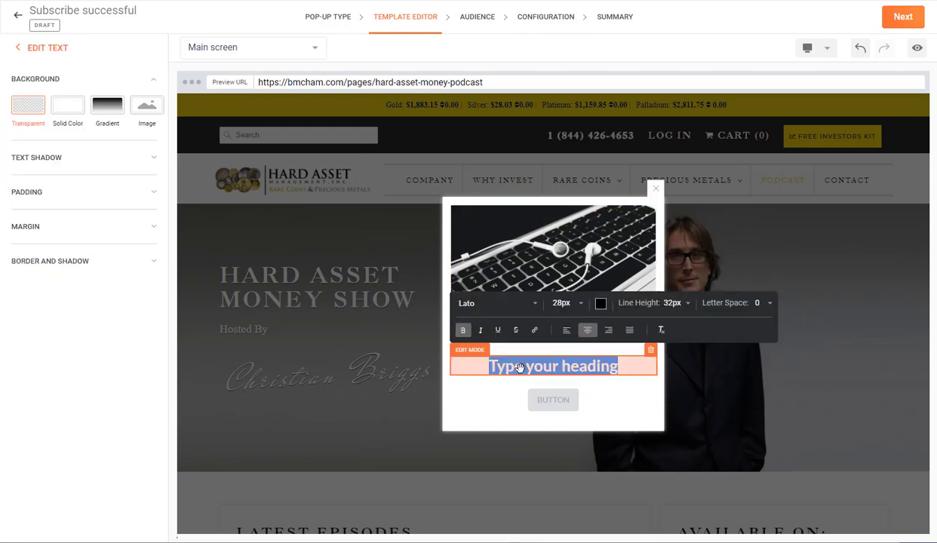
# - Change the heading to 'You have been subscribed' and delete the pop-up's button
pyautogui.write('Tha')
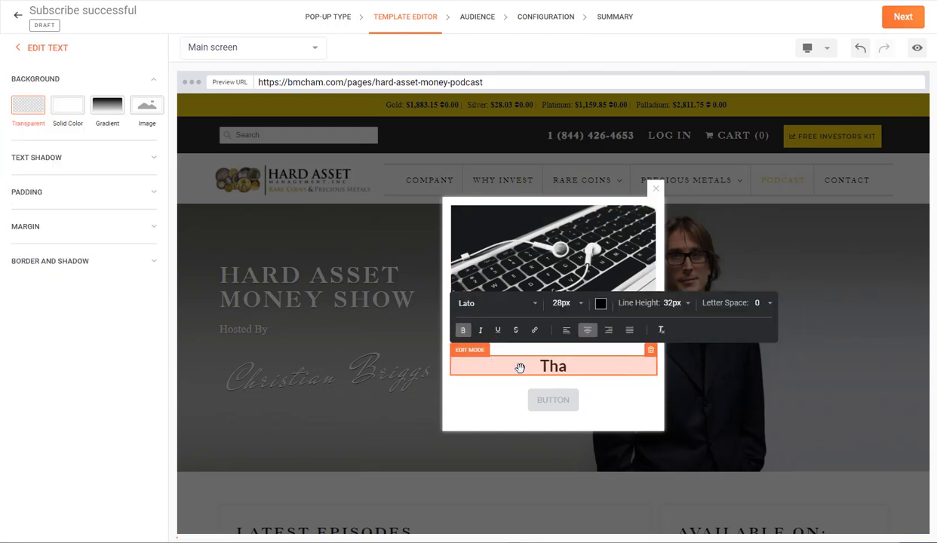
pyautogui.press('BackSpace')
pyautogui.press('BackSpace')
pyautogui.write('You have been su')
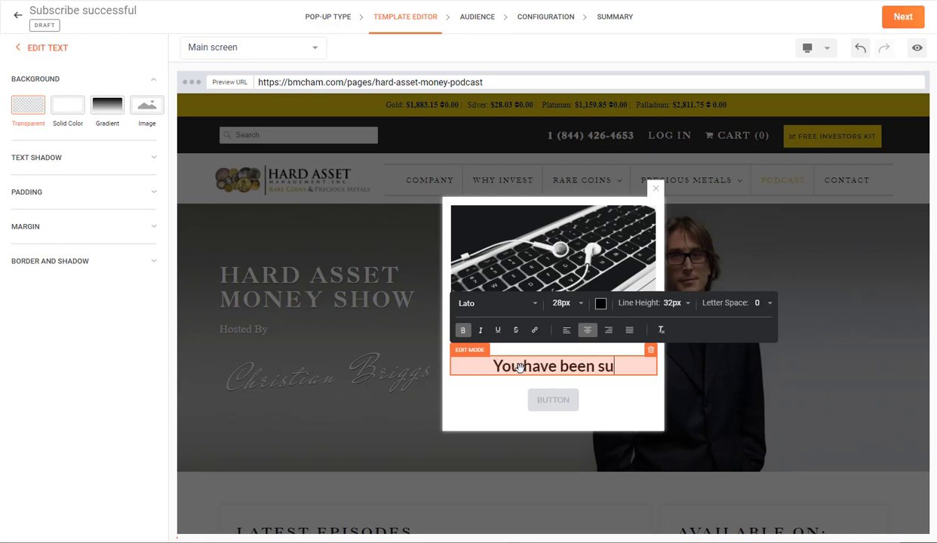
pyautogui.write('bscribed')
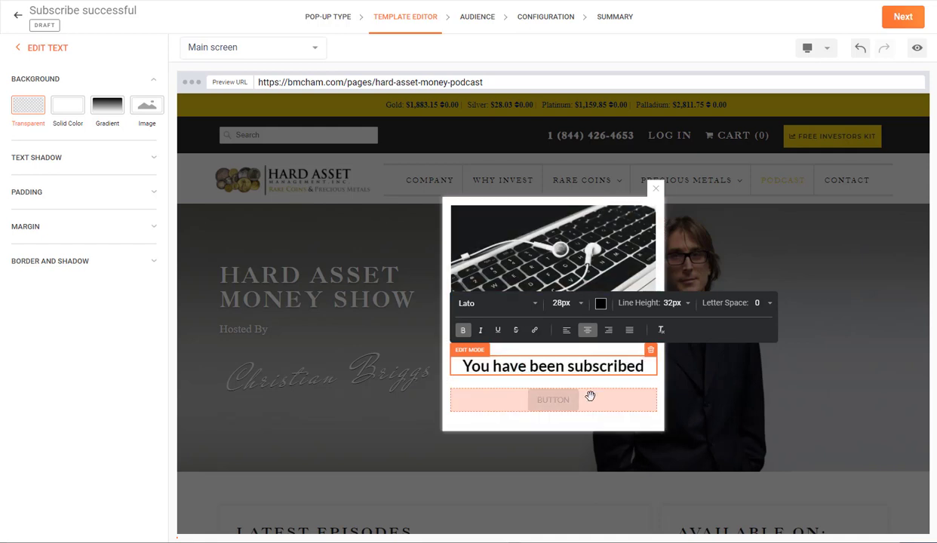
pyautogui.click(618, 395)
pyautogui.click(652, 385)
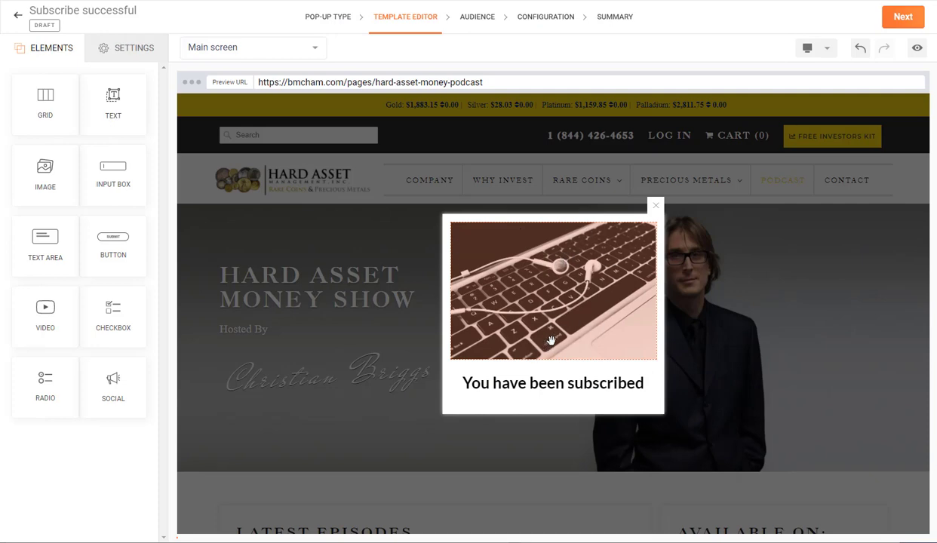
pyautogui.click(908, 17)
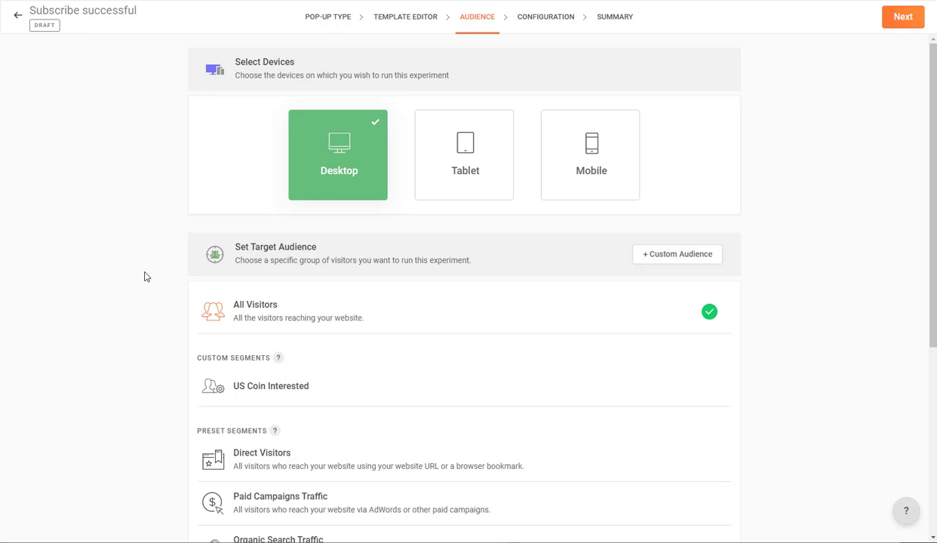
# - Keep the Desktop, All Visitors audience and proceed to the Configuration step
pyautogui.scroll(-4, 146, 276)
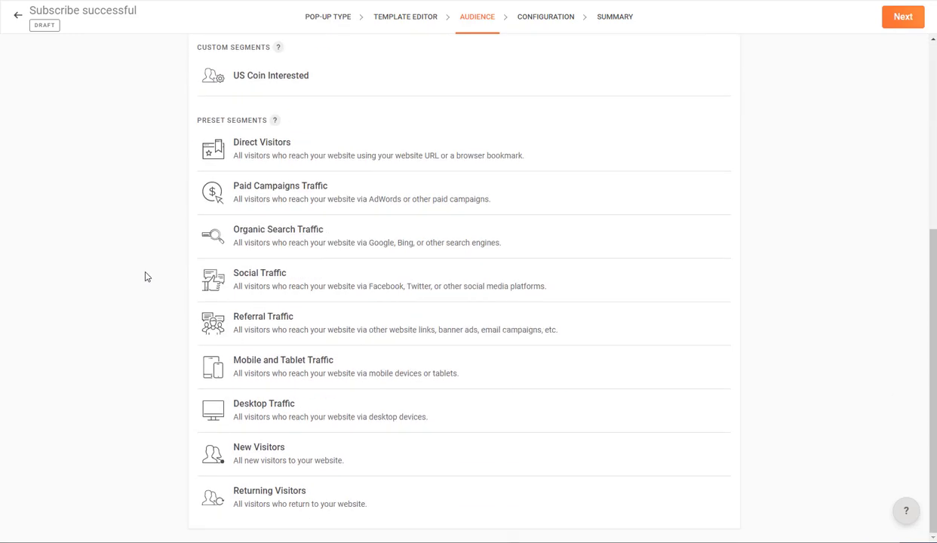
pyautogui.scroll(3, 440, 301)
pyautogui.scroll(2, 523, 272)
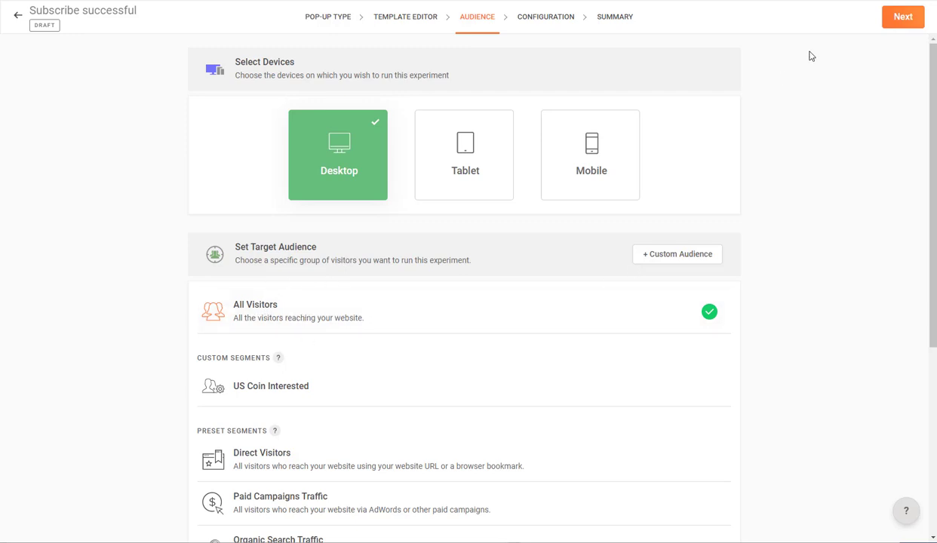
pyautogui.click(898, 25)
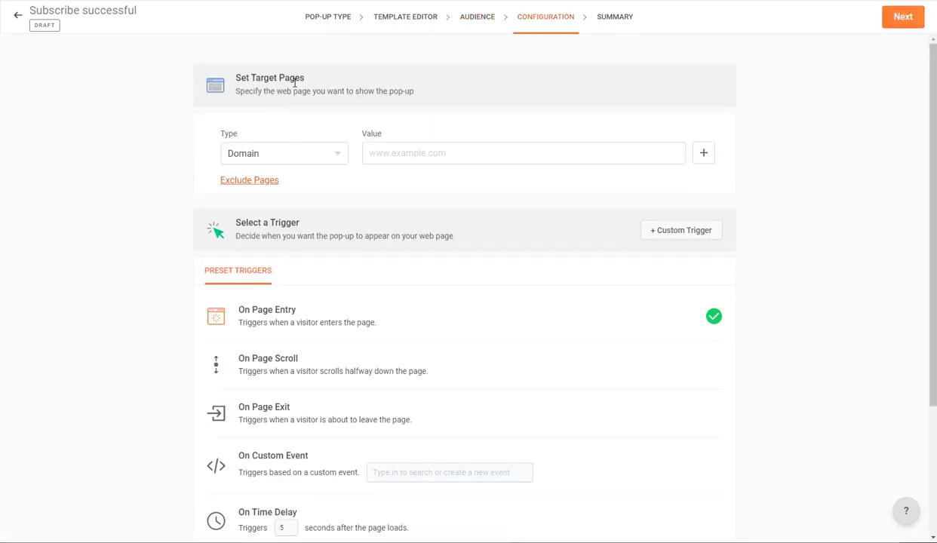
# - Target the pop-up at pages whose URL contains ?Email_Subscribed=Yes, then proceed to the summary
pyautogui.click(270, 157)
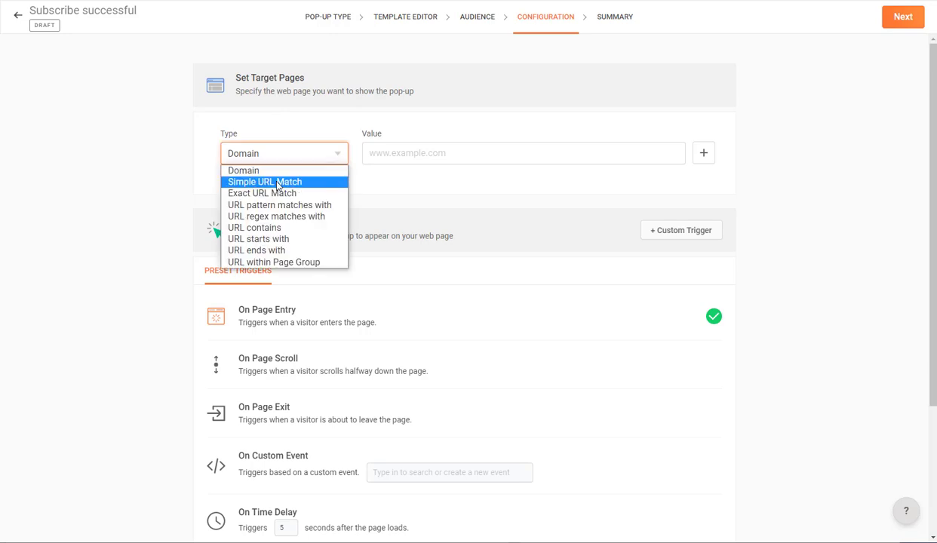
pyautogui.click(277, 229)
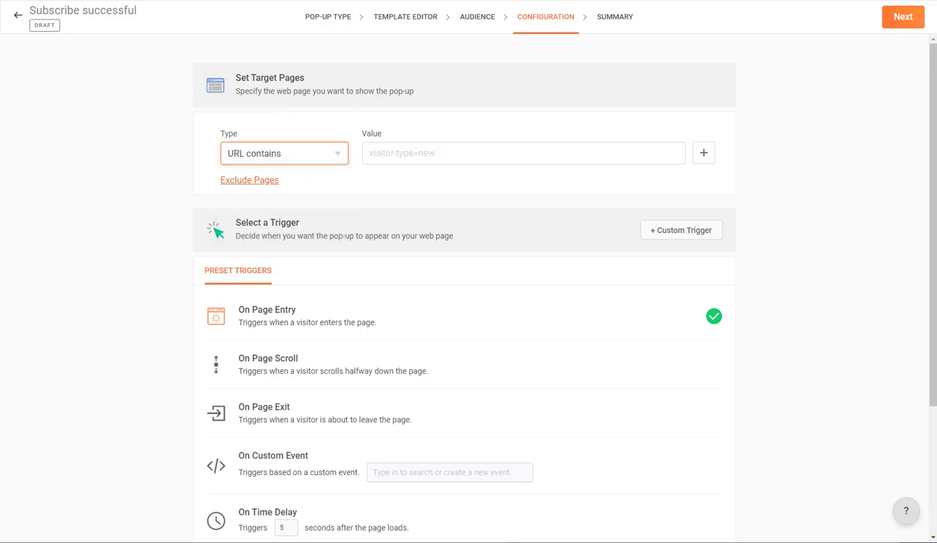
pyautogui.hotkey('alt', 'Tab')
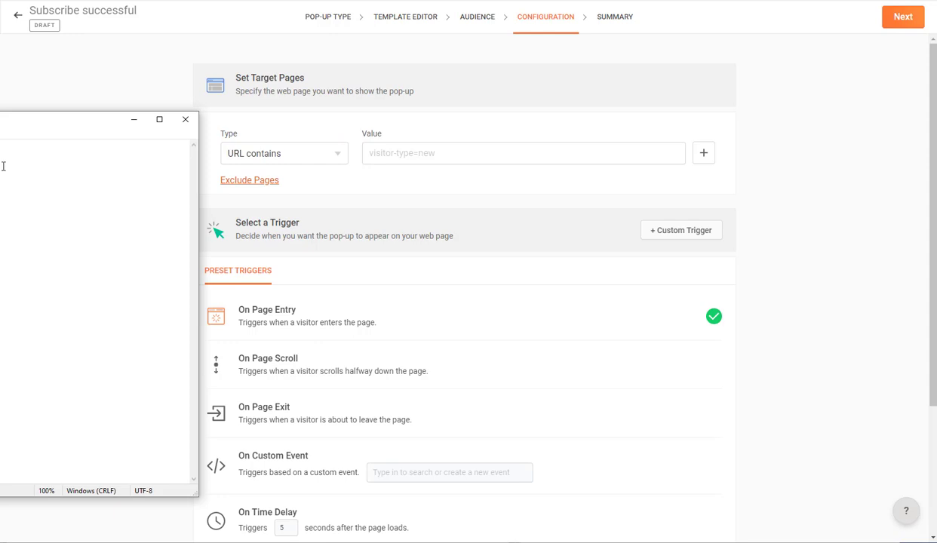
pyautogui.click(411, 151)
pyautogui.write('?Email_Subscribed=Yes')
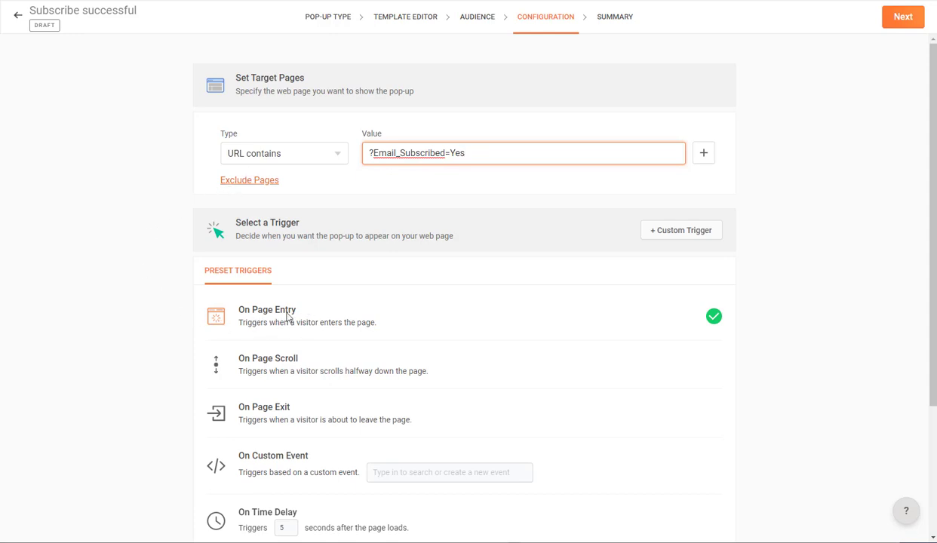
pyautogui.scroll(-2, 152, 297)
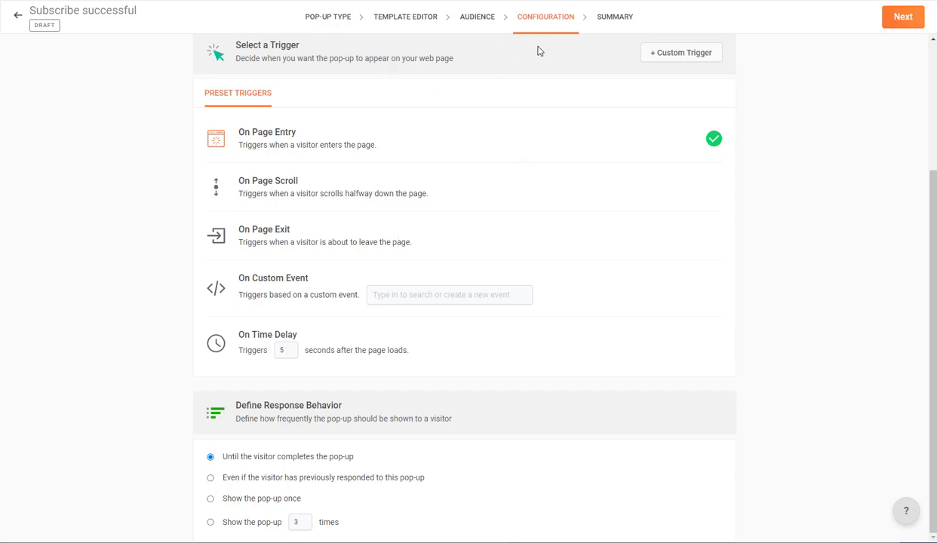
pyautogui.click(903, 17)
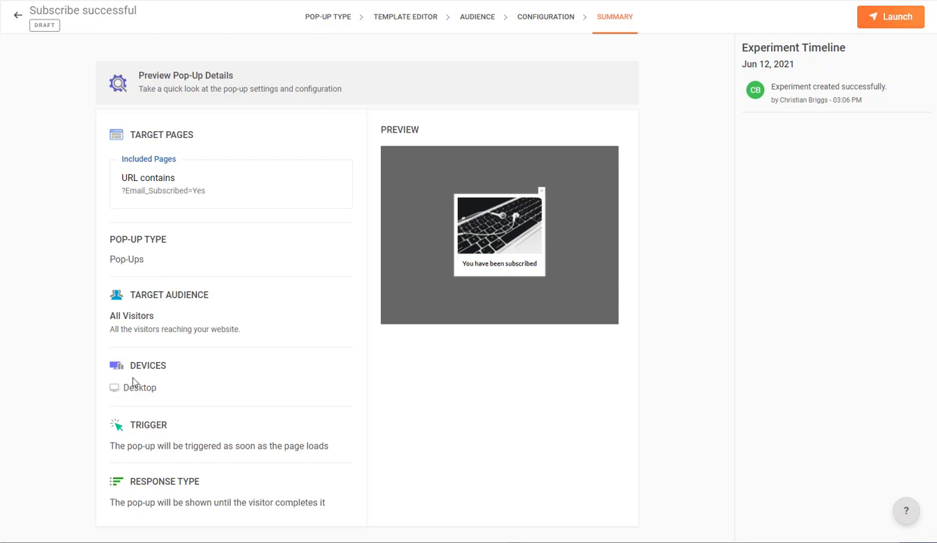
# - Launch the 'Subscribe successful' pop-up and return from its empty Reports page to the pop-ups list
pyautogui.click(890, 17)
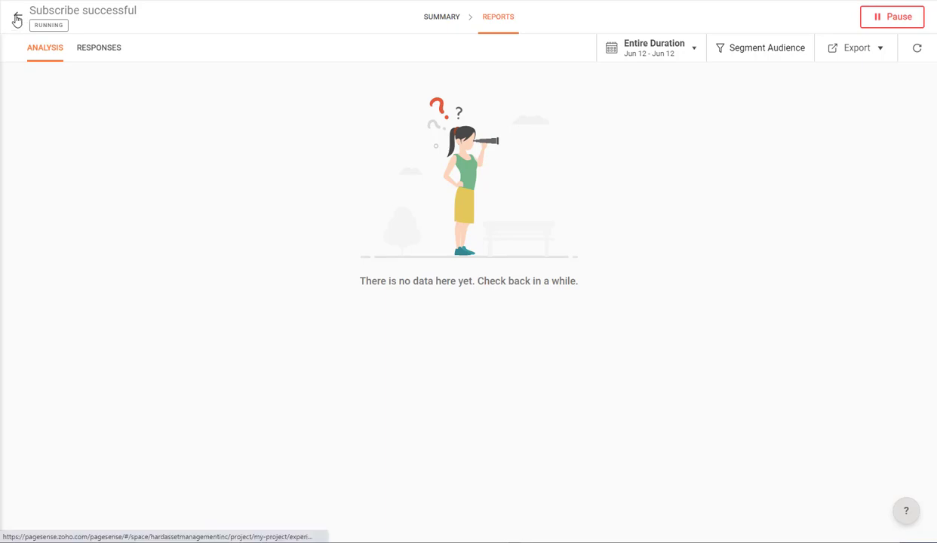
pyautogui.click(17, 20)
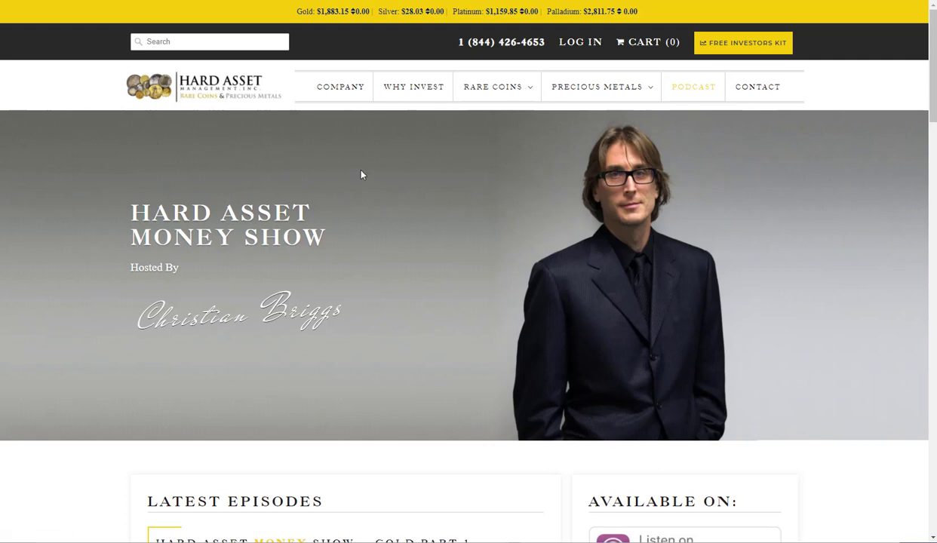
# - Submit an email address in the Podcast Email Signup, then close the 'You have been subscribed!' pop-up
pyautogui.scroll(-9, 454, 196)
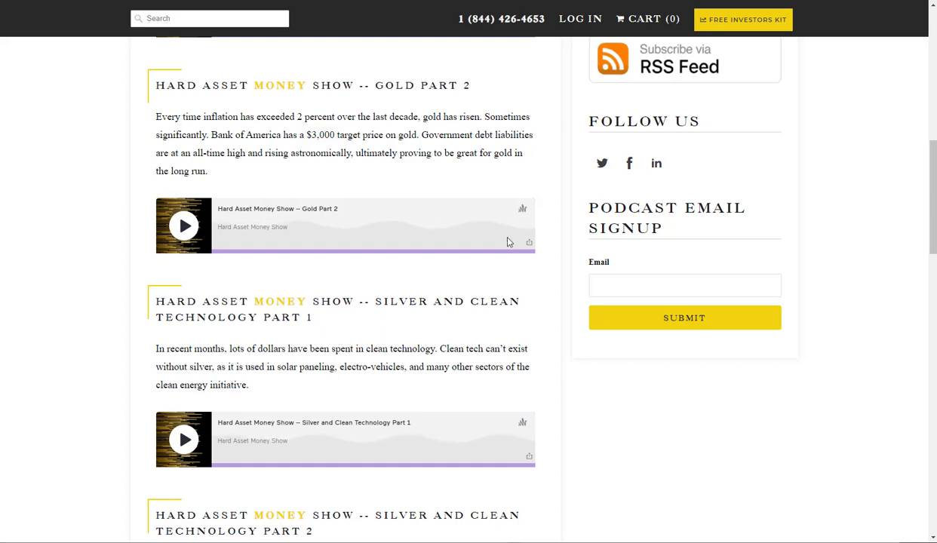
pyautogui.click(605, 284)
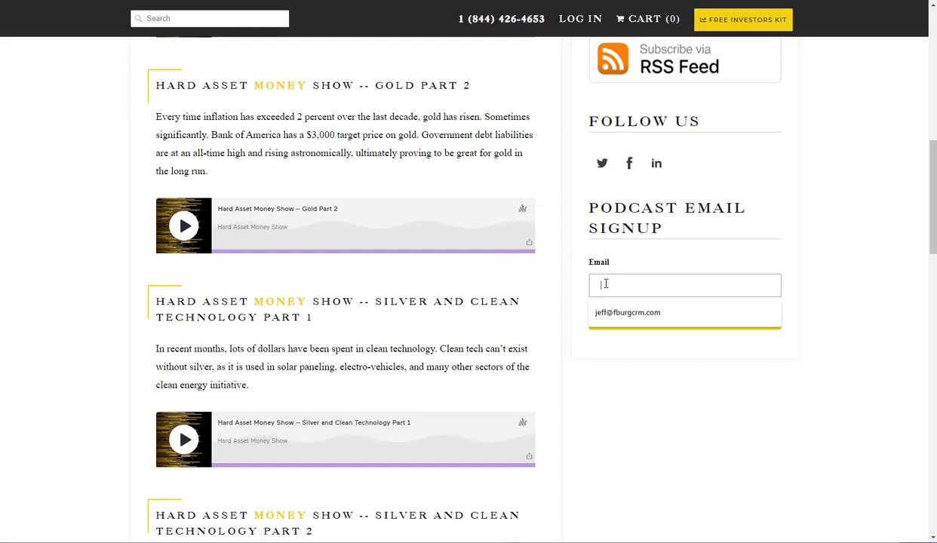
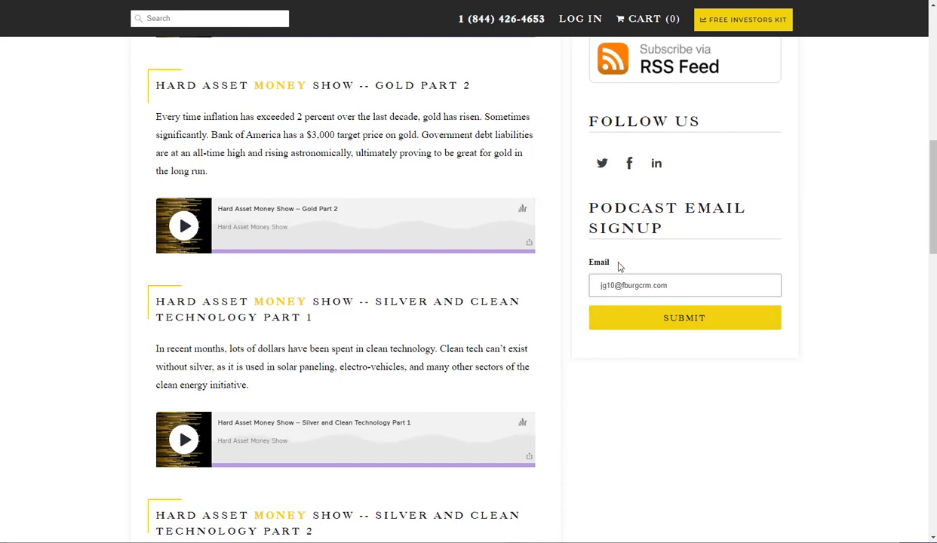
pyautogui.click(641, 325)
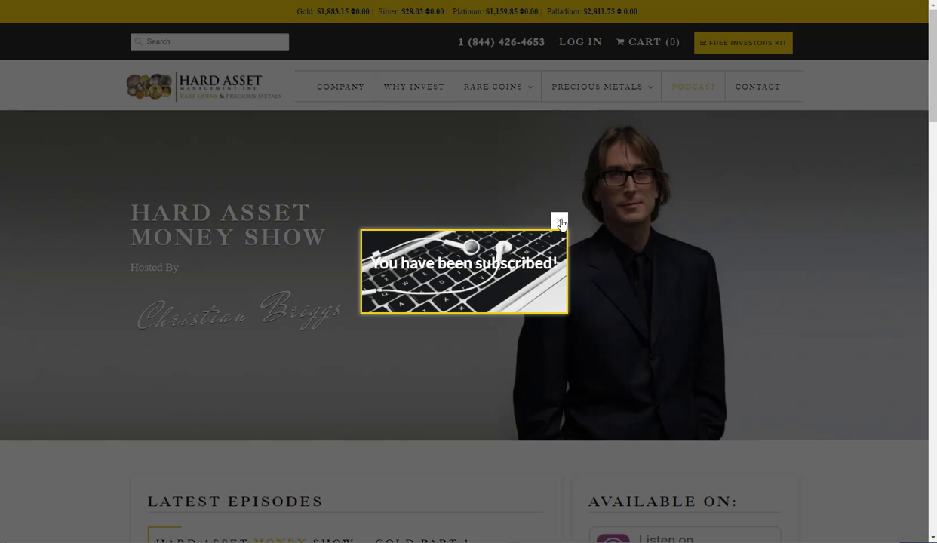
pyautogui.click(559, 222)
pyautogui.scroll(-7, 703, 234)
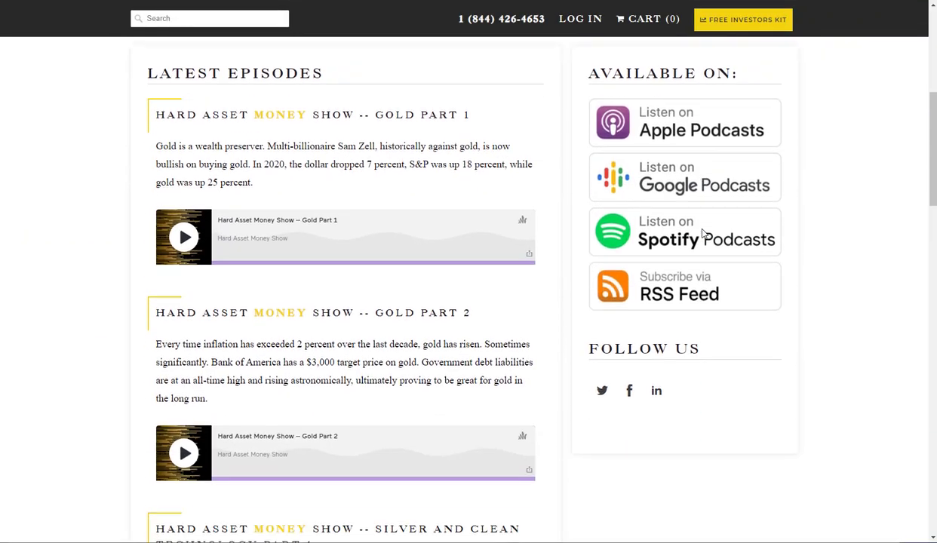
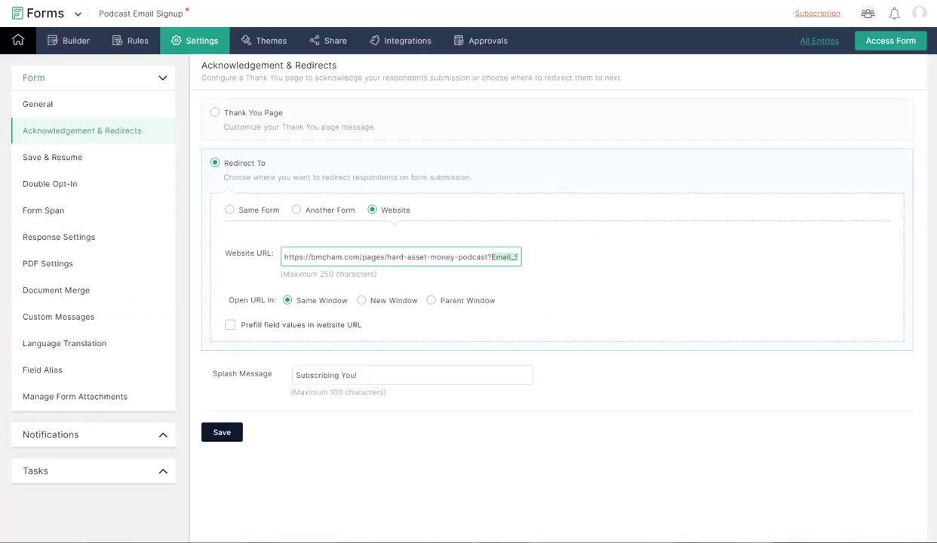
# - Return to the form Builder, leaving the redirect settings page without saving
pyautogui.click(84, 49)
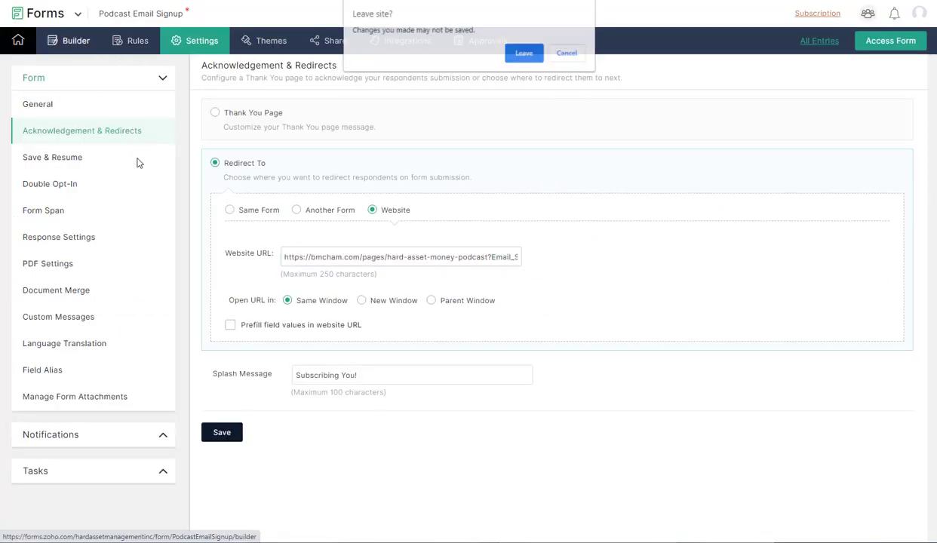
pyautogui.click(507, 53)
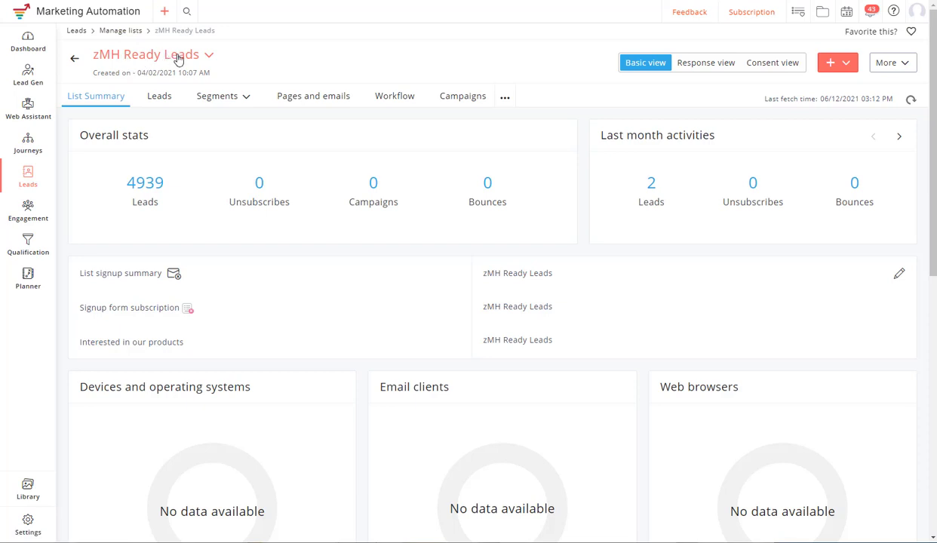
# - From the zMH Ready Leads Workflow tab, start a new instant workflow
pyautogui.click(397, 98)
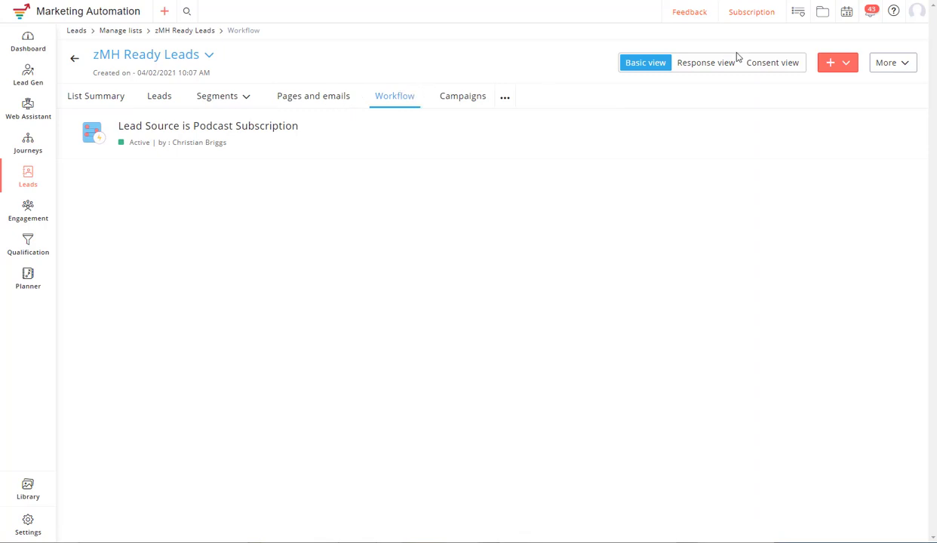
pyautogui.click(848, 67)
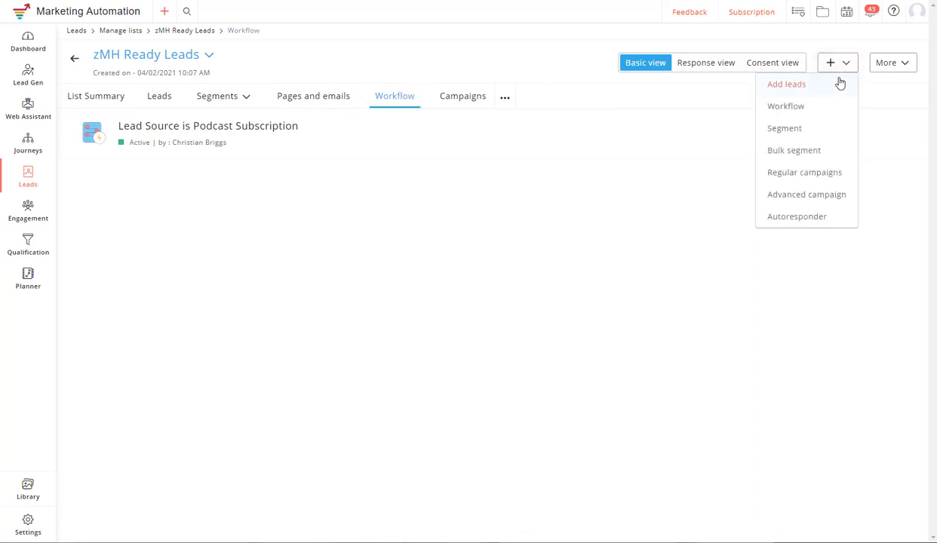
pyautogui.click(834, 105)
pyautogui.moveTo(383, 154)
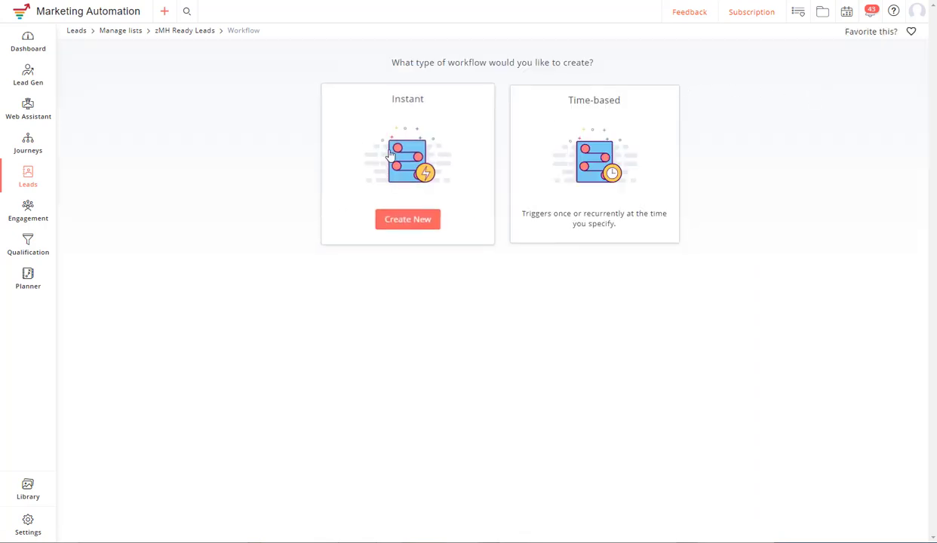
pyautogui.click(406, 222)
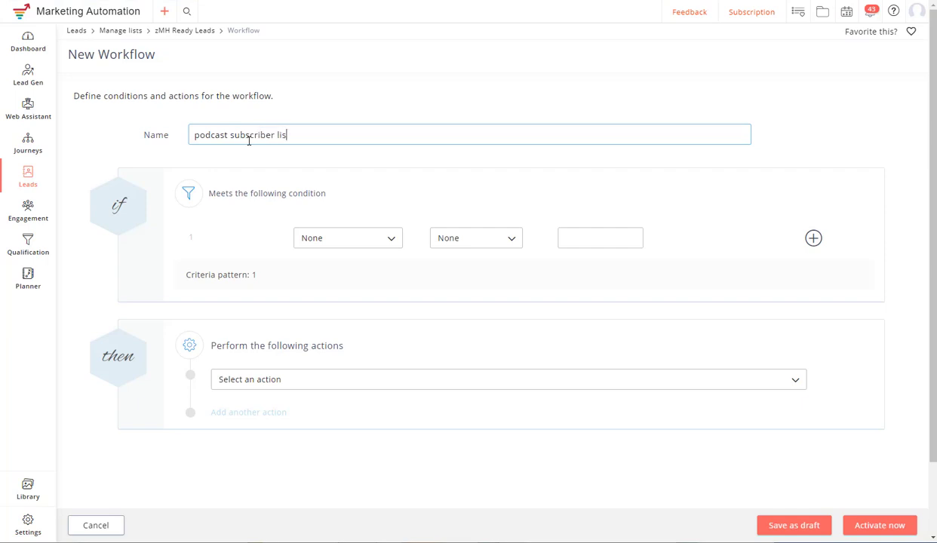
# - Name the workflow 'podcast subscriber list placement' and base its condition on Lead Orgin is
pyautogui.write('ement')
pyautogui.click(361, 242)
pyautogui.click(359, 262)
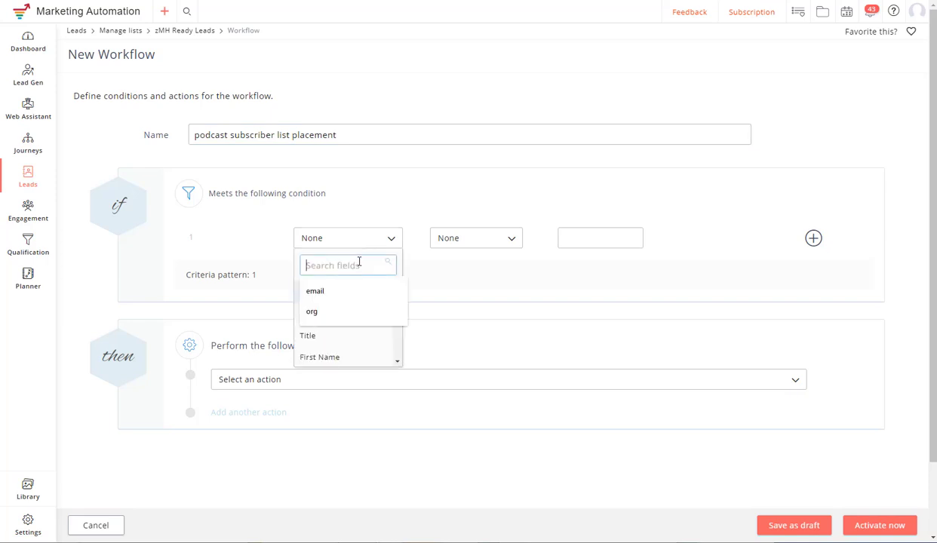
pyautogui.write('lead')
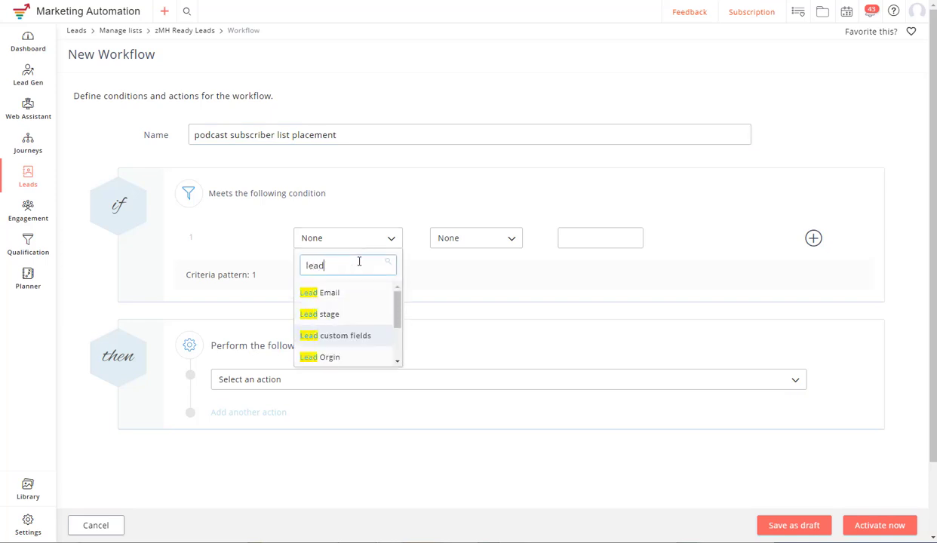
pyautogui.click(345, 358)
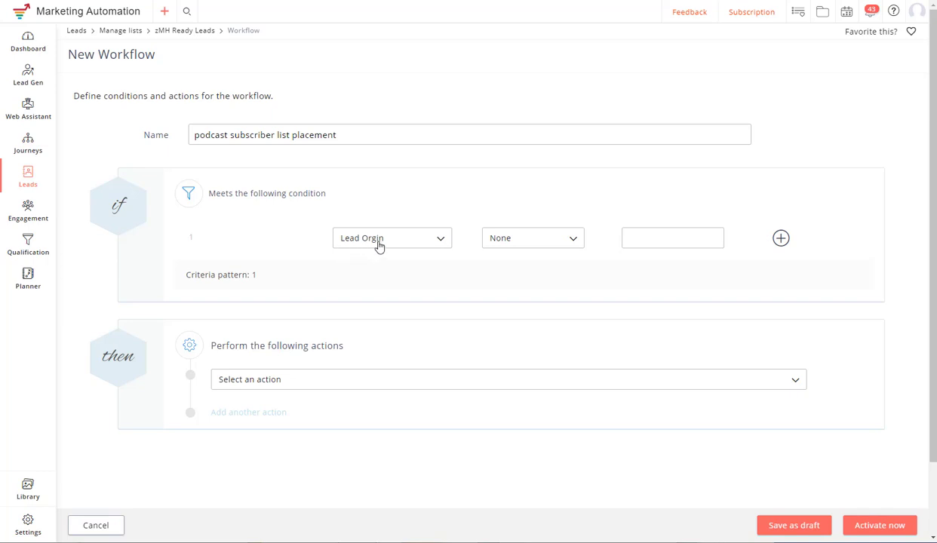
pyautogui.click(509, 243)
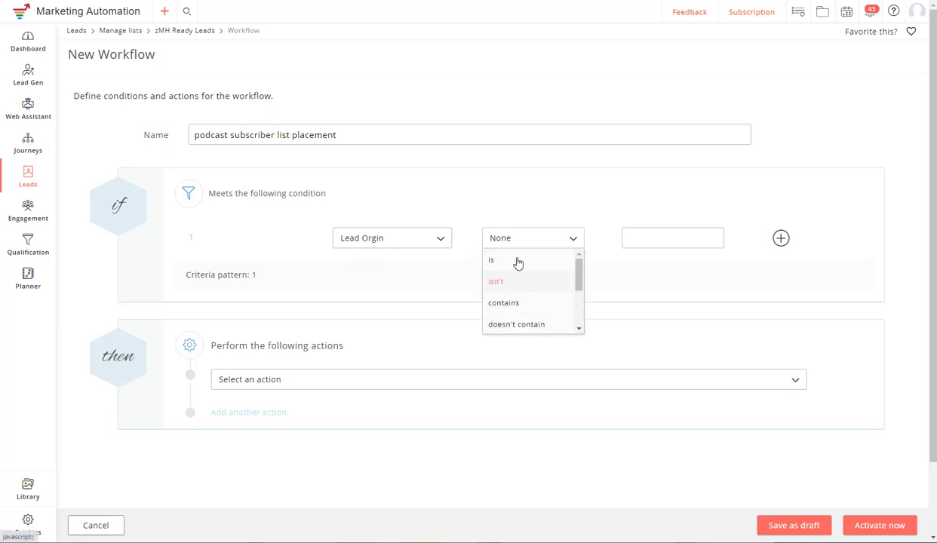
pyautogui.click(502, 259)
# - Fill the condition value with 'podcast subscription', reusing words copied from the workflow name
pyautogui.click(659, 240)
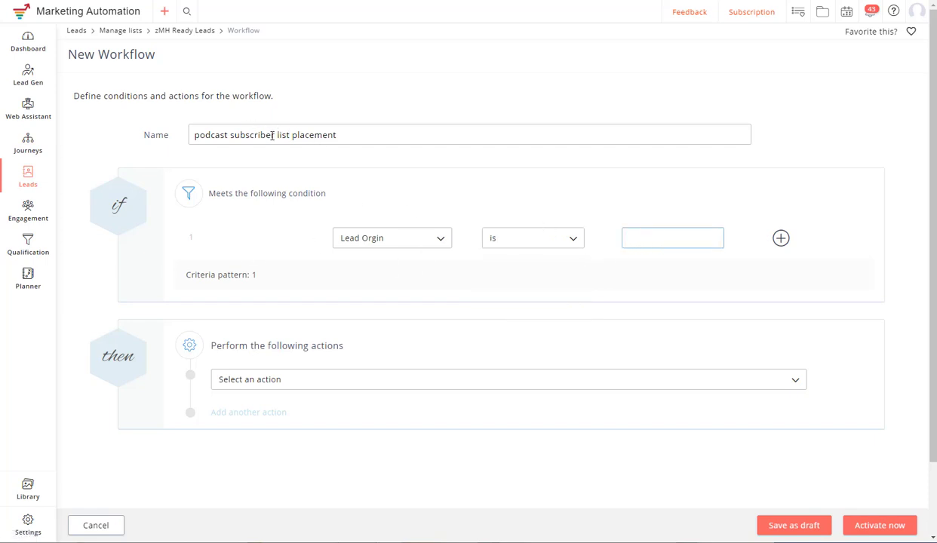
pyautogui.moveTo(274, 136); pyautogui.dragTo(188, 133)
pyautogui.hotkey('ctrl', 'c')
pyautogui.click(639, 236)
pyautogui.hotkey('ctrl', 'v')
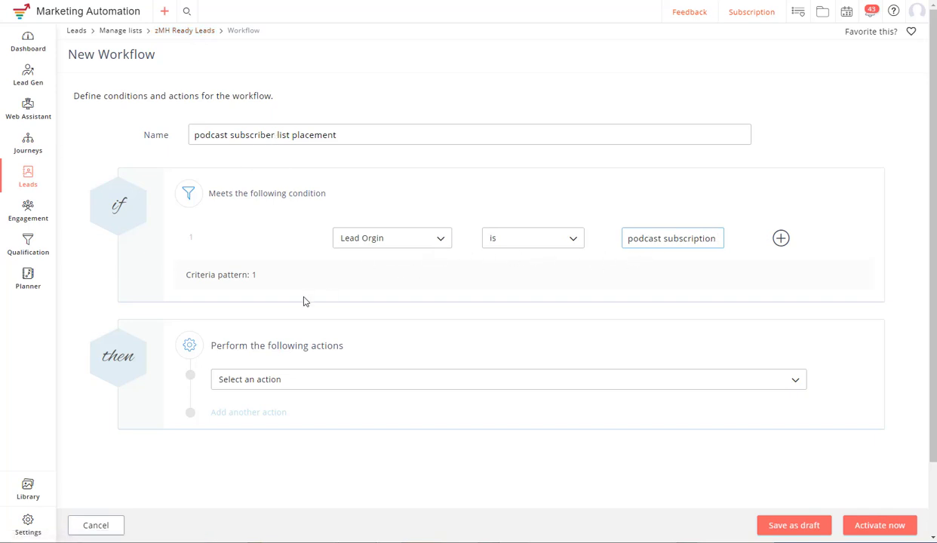
pyautogui.click(283, 380)
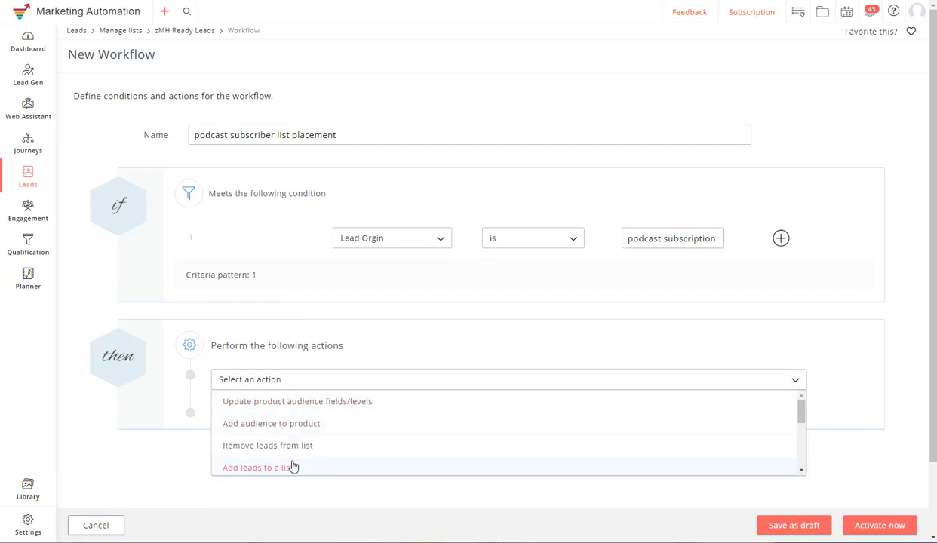
# - Make the workflow add matching leads to Podcast Notifications and activate it
pyautogui.click(251, 468)
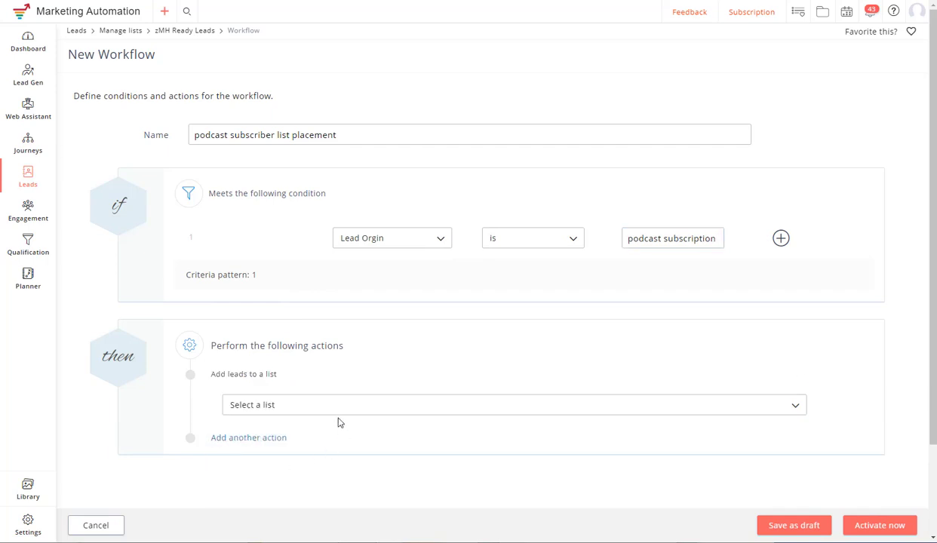
pyautogui.click(279, 407)
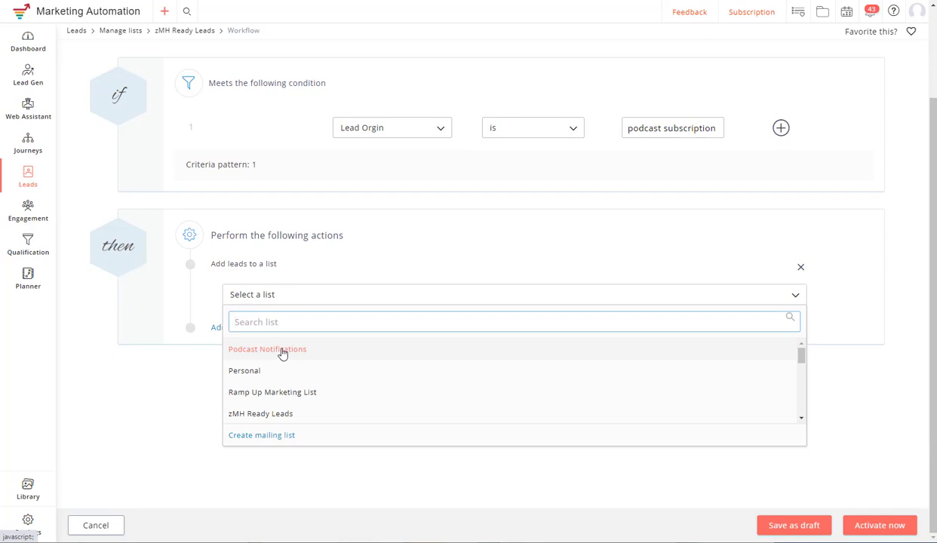
pyautogui.click(282, 352)
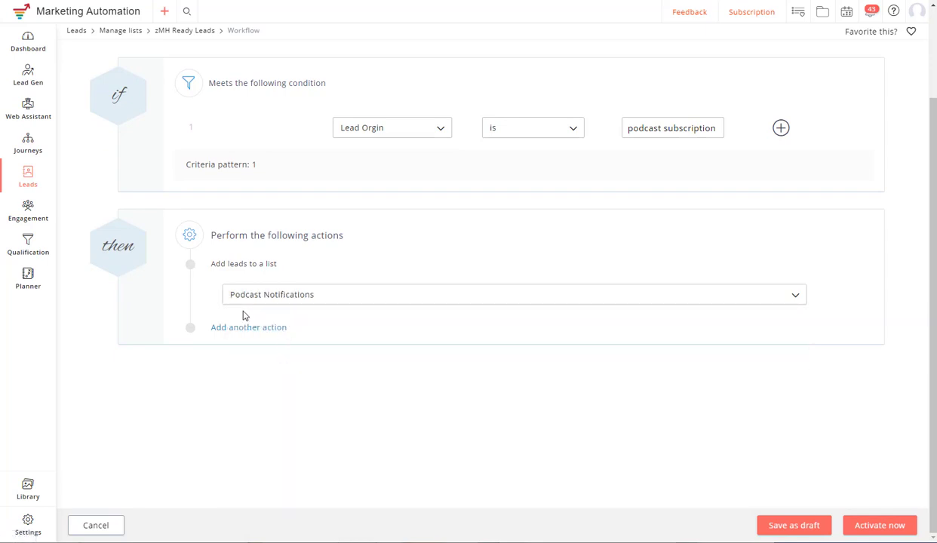
pyautogui.click(866, 528)
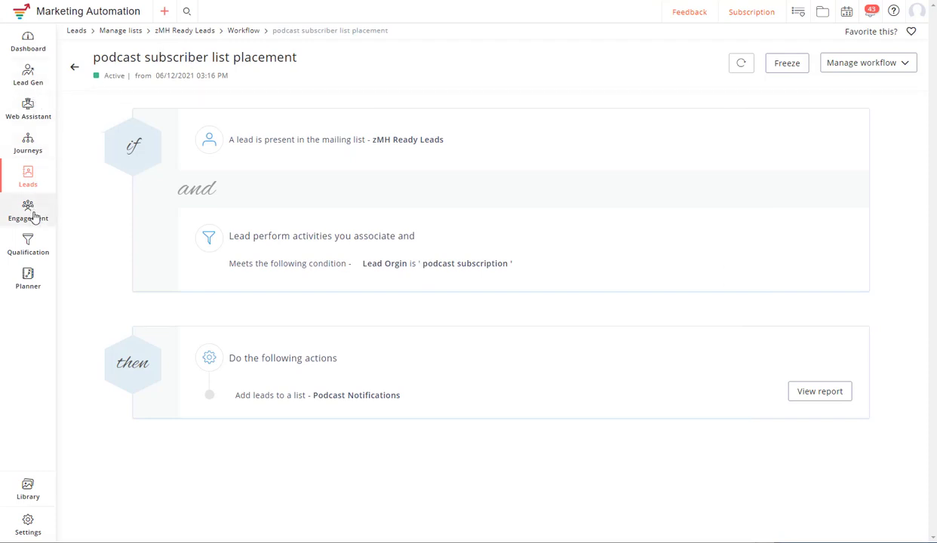
# - From Engagement > Email campaigns, start a new advanced RSS campaign
pyautogui.moveTo(34, 217)
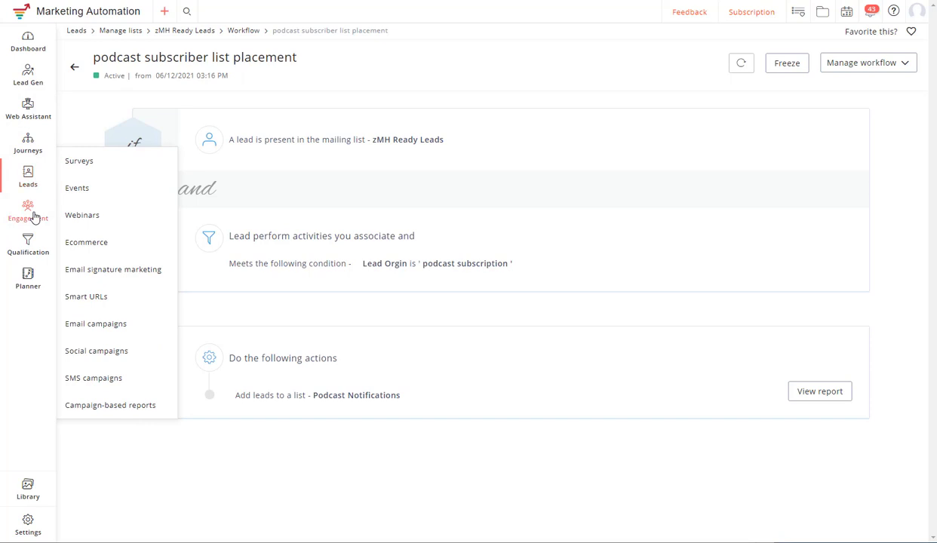
pyautogui.click(104, 326)
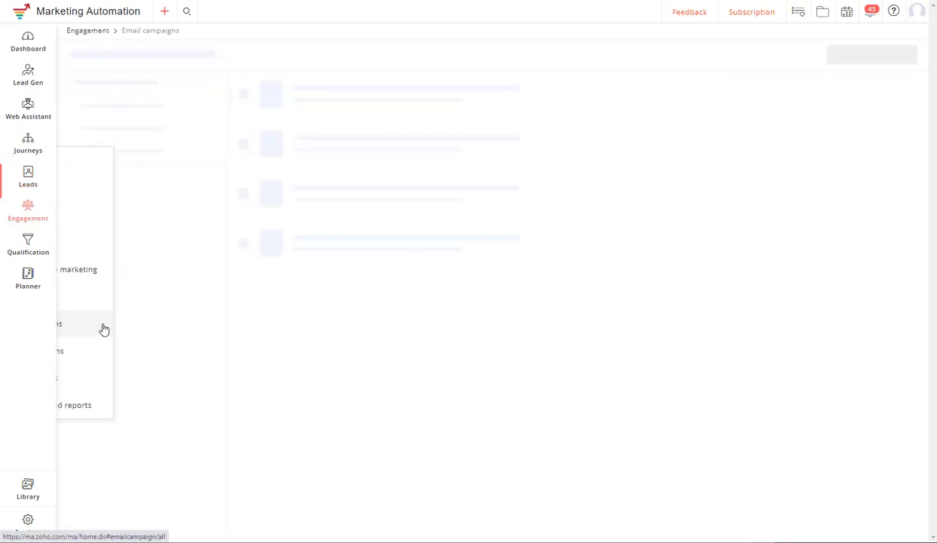
pyautogui.click(879, 57)
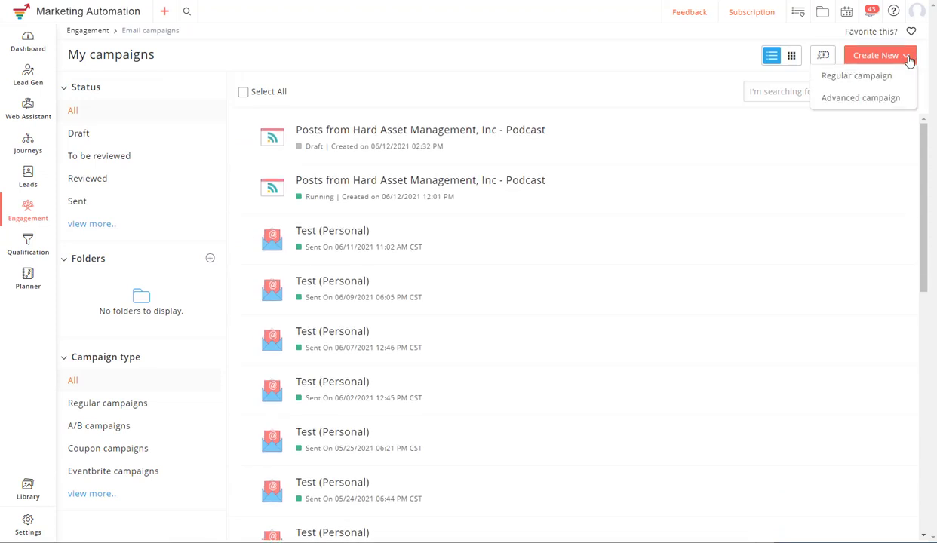
pyautogui.click(860, 99)
pyautogui.moveTo(540, 138)
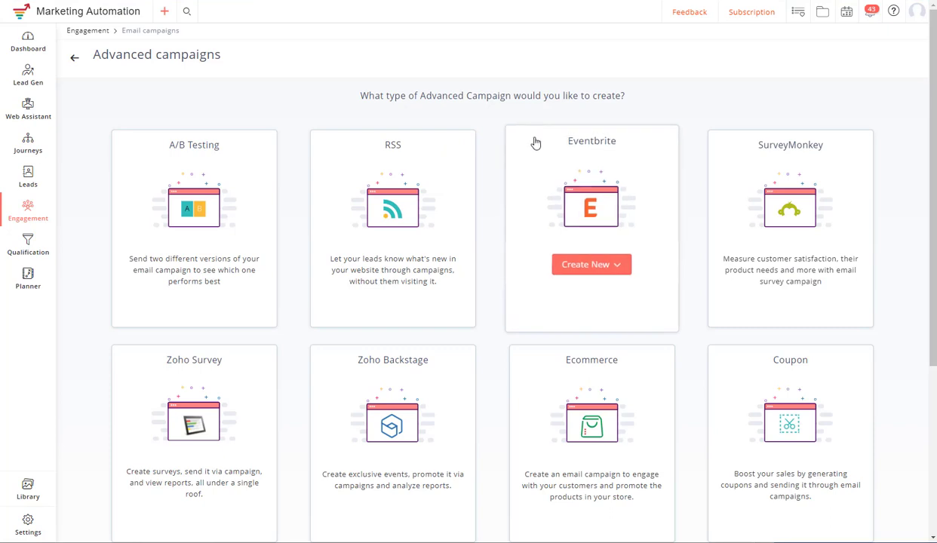
pyautogui.moveTo(378, 190)
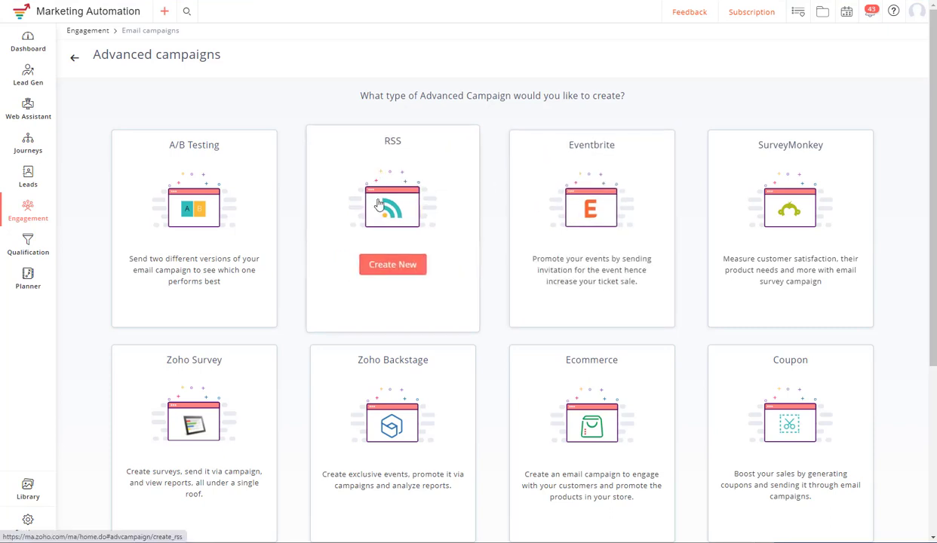
pyautogui.click(383, 268)
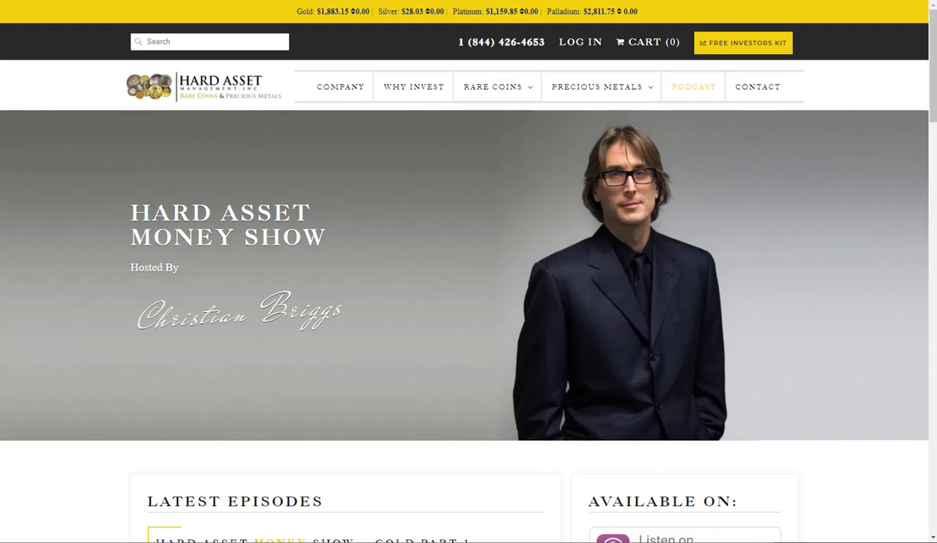
# - Load the Atom feed at bmcham.com/blogs/podcast.atom and copy its address
pyautogui.hotkey('ctrl', 'l')
pyautogui.press('End')
pyautogui.write('.atom')
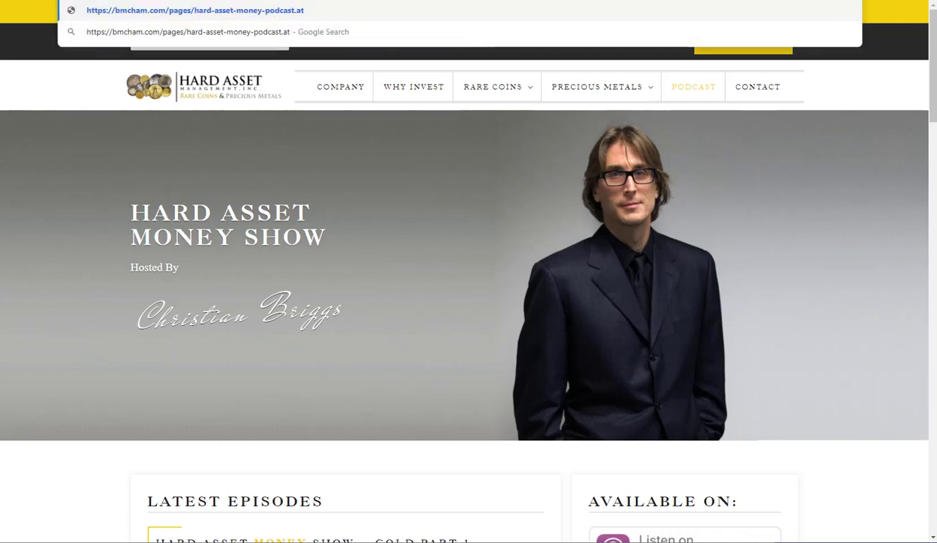
pyautogui.press('Return')
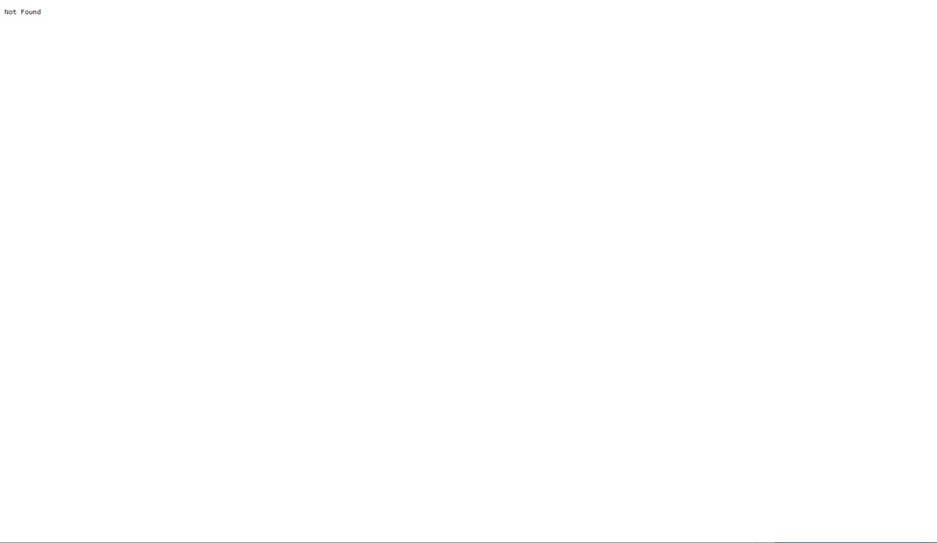
pyautogui.press('BackSpace')
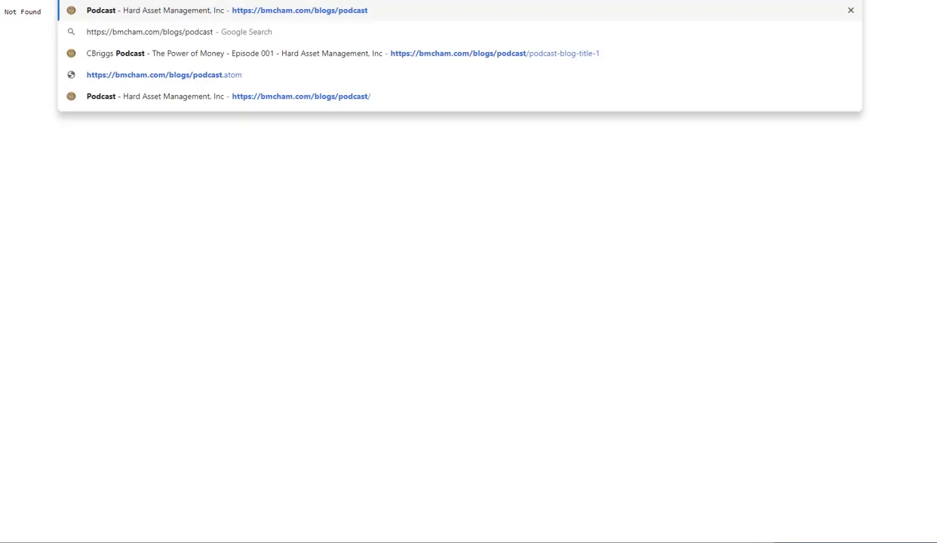
pyautogui.write('.atom')
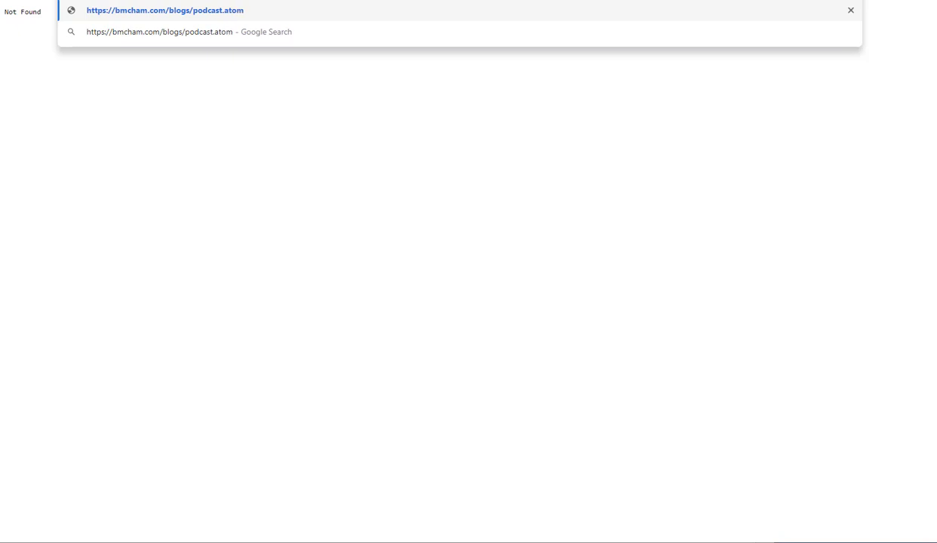
pyautogui.press('Return')
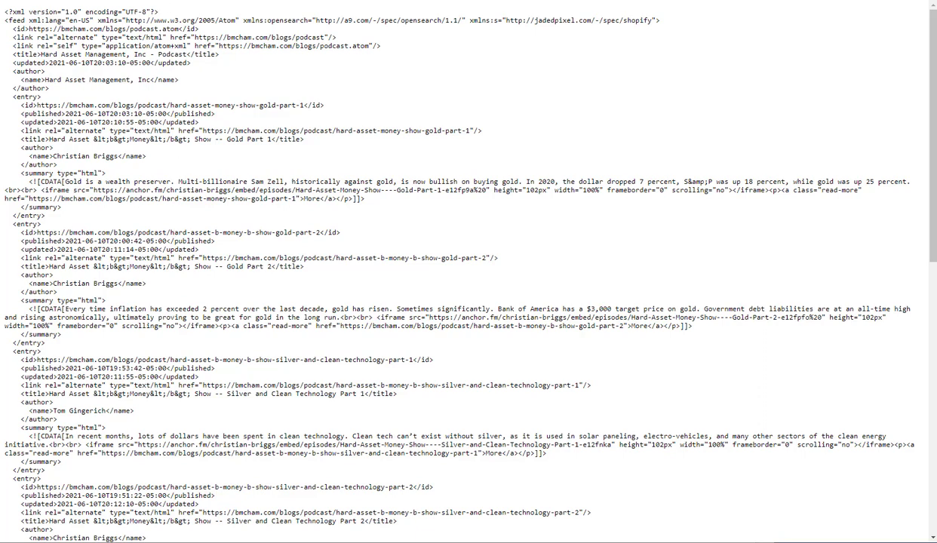
pyautogui.rightClick(163, 1)
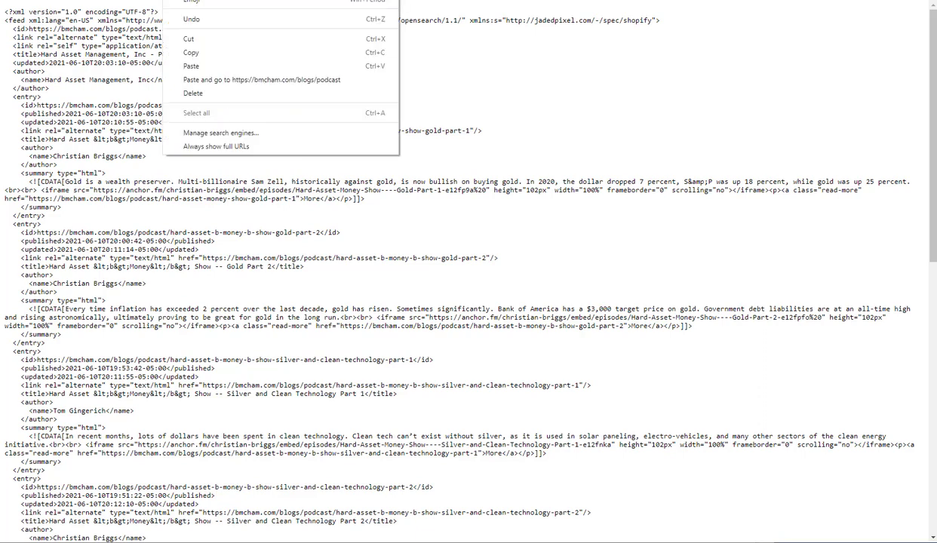
pyautogui.click(186, 54)
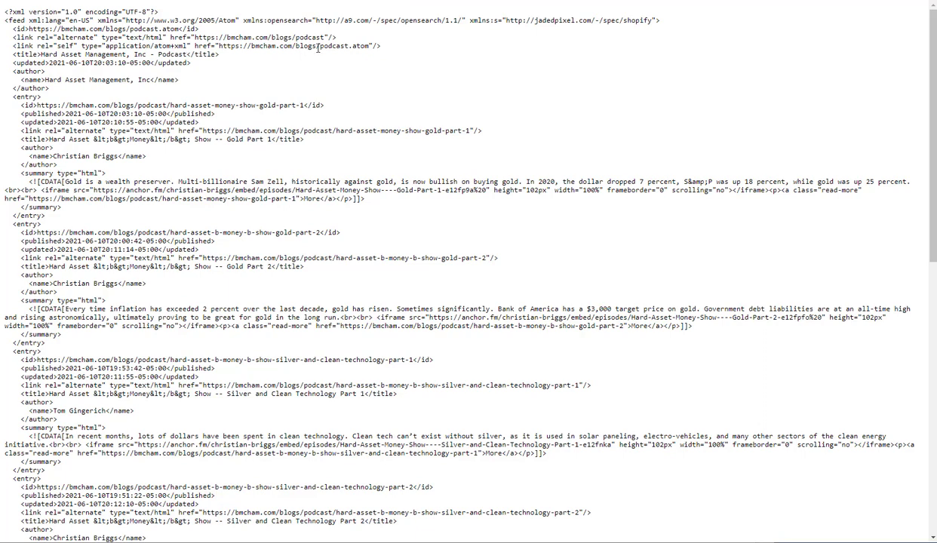
# - Paste the podcast.atom feed URL into the RSS campaign and schedule daily sending at 10:00
pyautogui.click(434, 1)
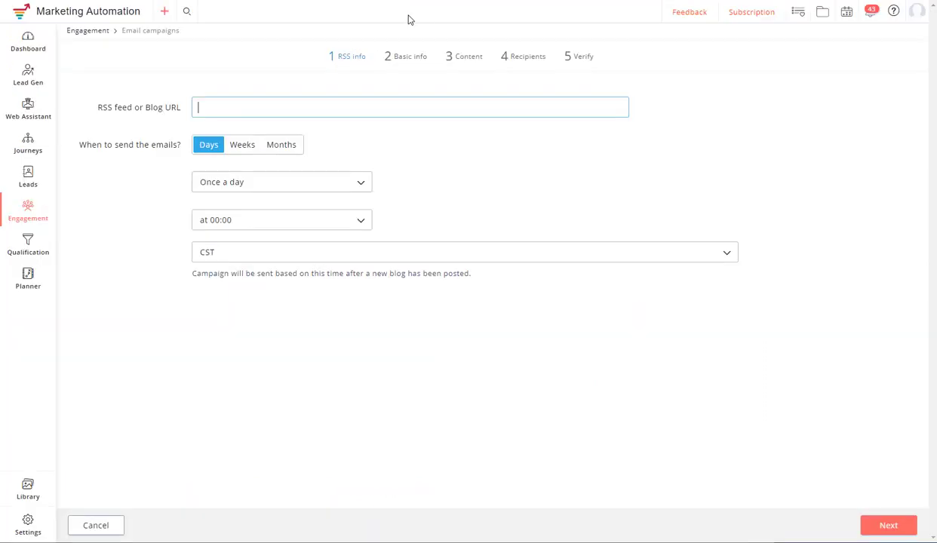
pyautogui.click(268, 106)
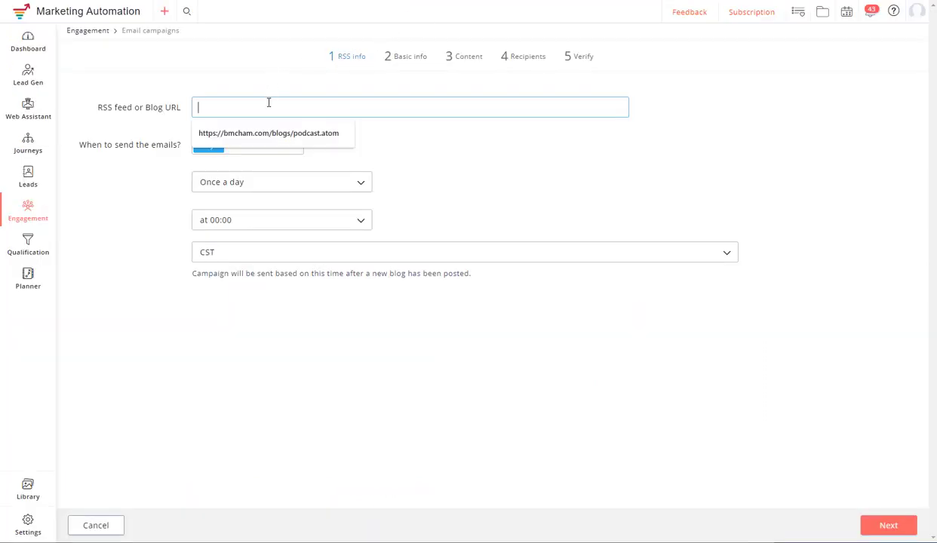
pyautogui.write('https://bmcham.com/blogs/podcast.atom')
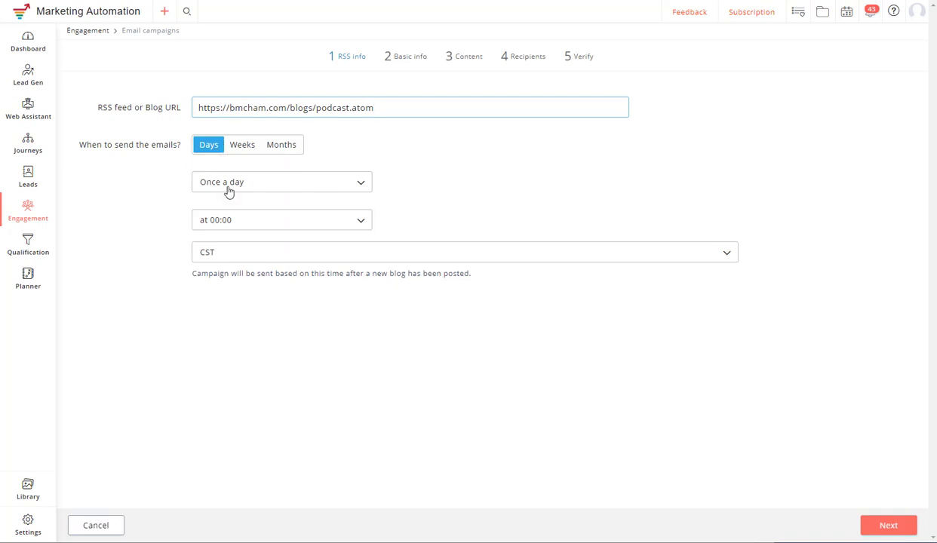
pyautogui.click(226, 226)
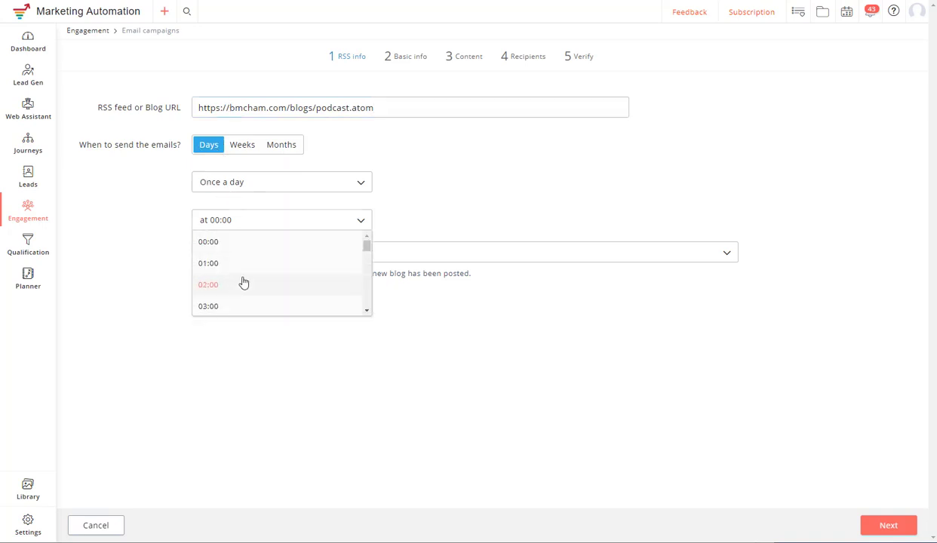
pyautogui.scroll(-2, 243, 280)
pyautogui.scroll(-2, 243, 282)
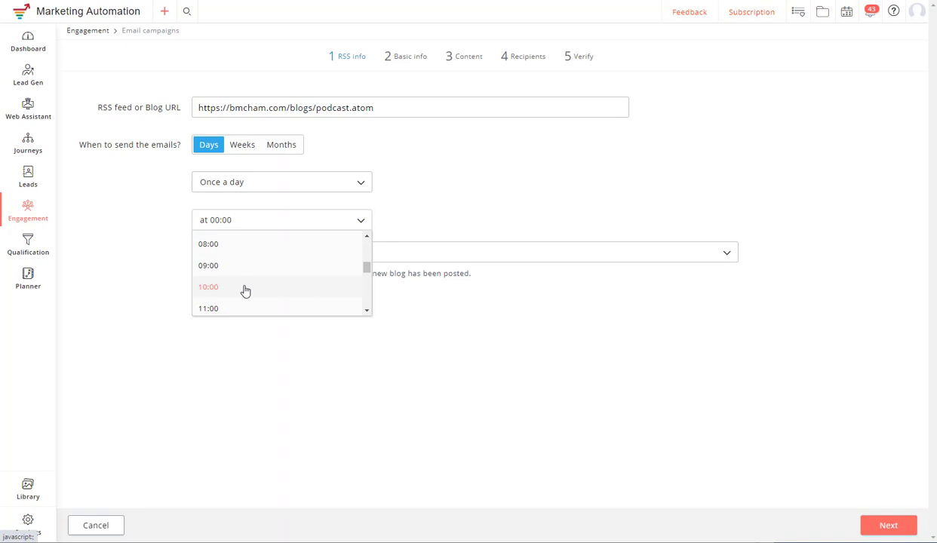
pyautogui.click(244, 289)
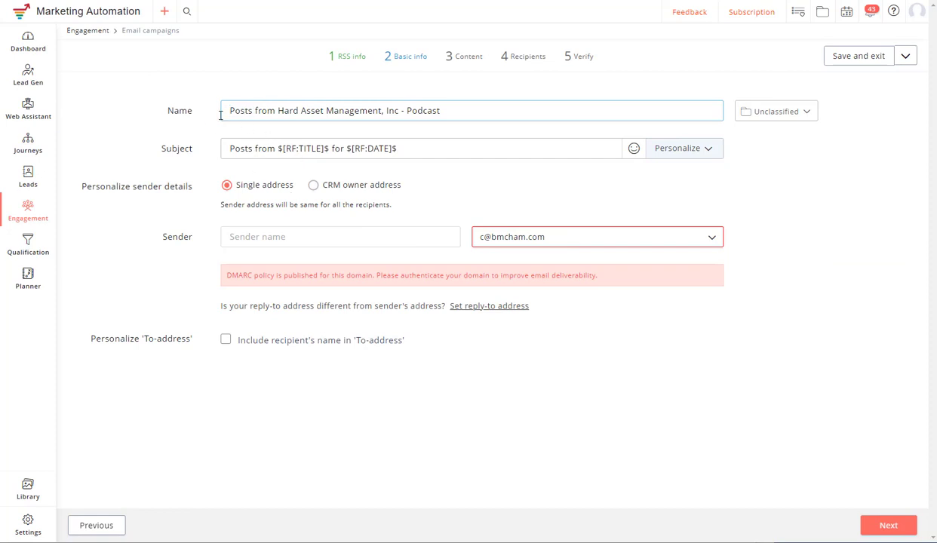
# - Replace 'Posts' with 'Podcast' in both the campaign name and subject
pyautogui.moveTo(252, 111); pyautogui.dragTo(224, 110)
pyautogui.write('Podcast')
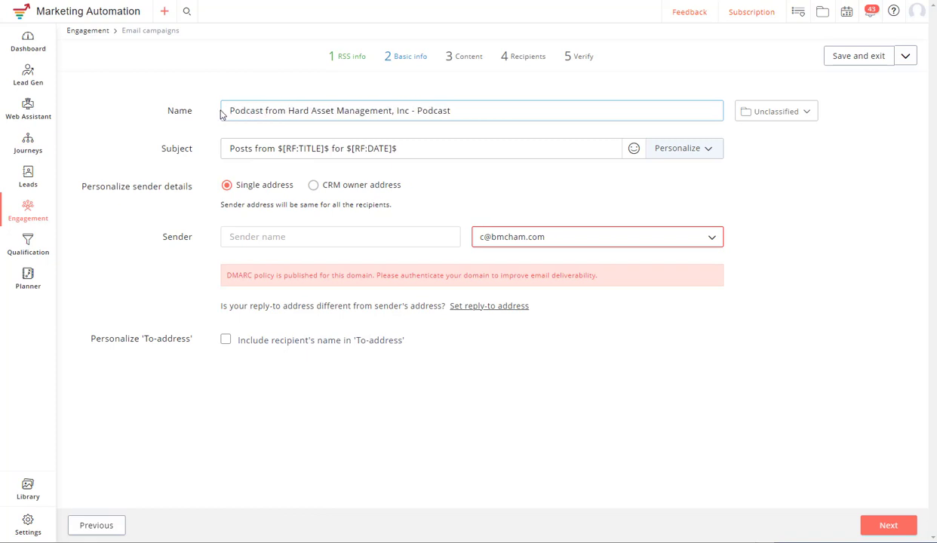
pyautogui.moveTo(252, 149); pyautogui.dragTo(224, 149)
pyautogui.write('Podcast')
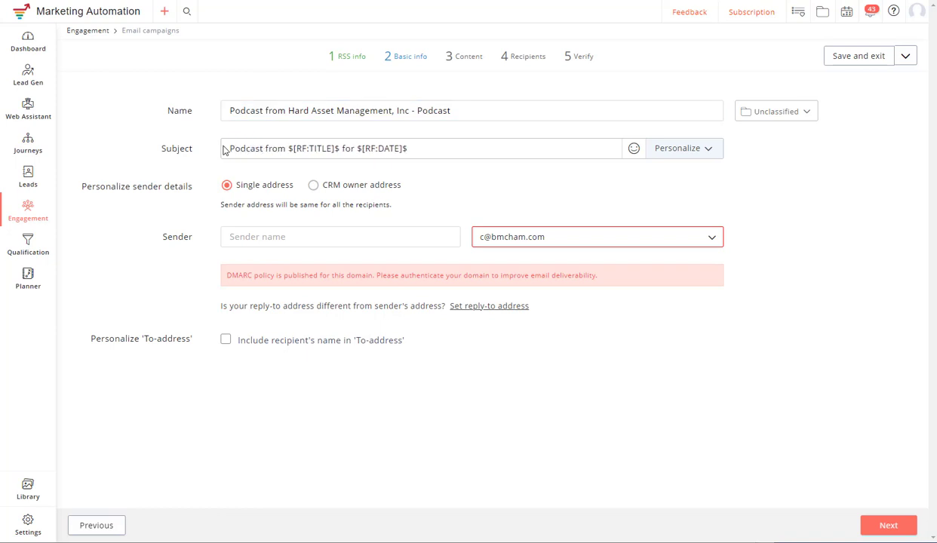
# - Set the contact sender address and a sender name, then save basic info
pyautogui.click(485, 245)
pyautogui.click(497, 312)
pyautogui.click(397, 236)
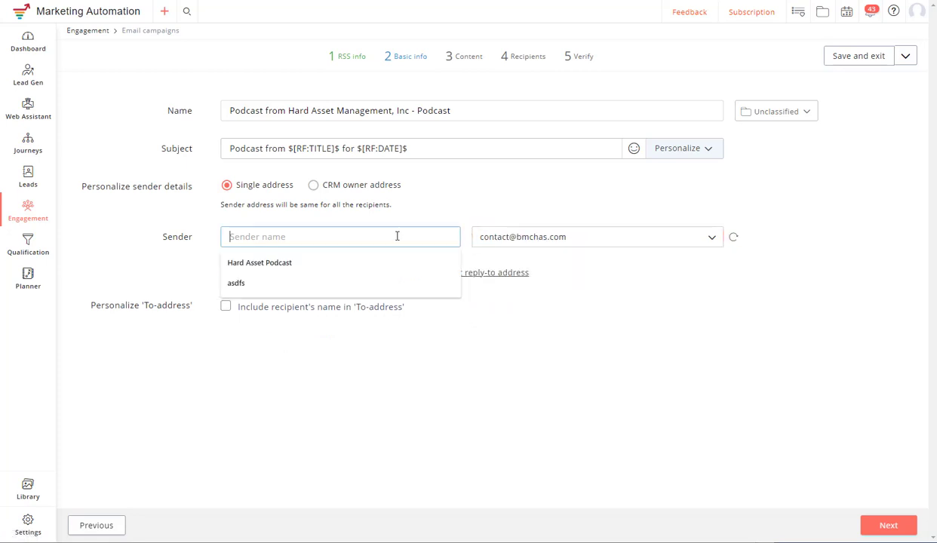
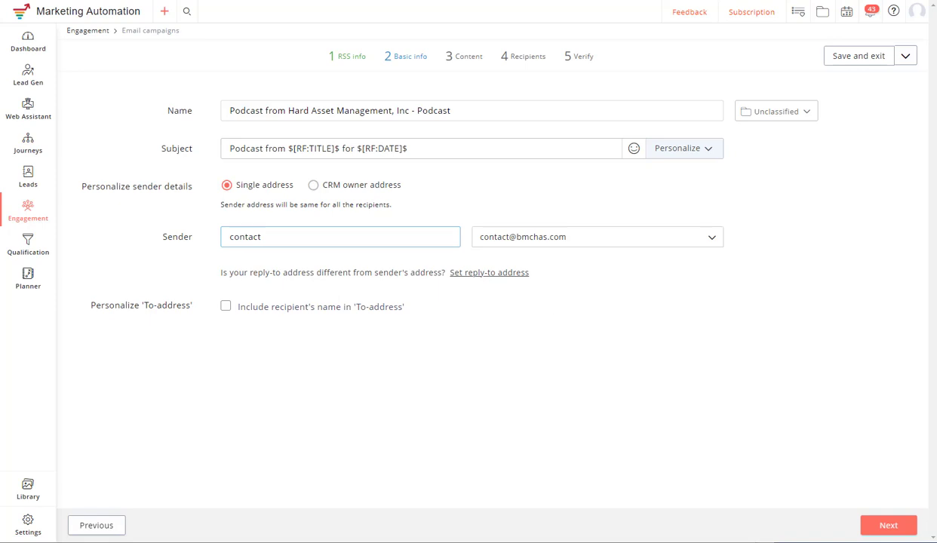
pyautogui.click(883, 524)
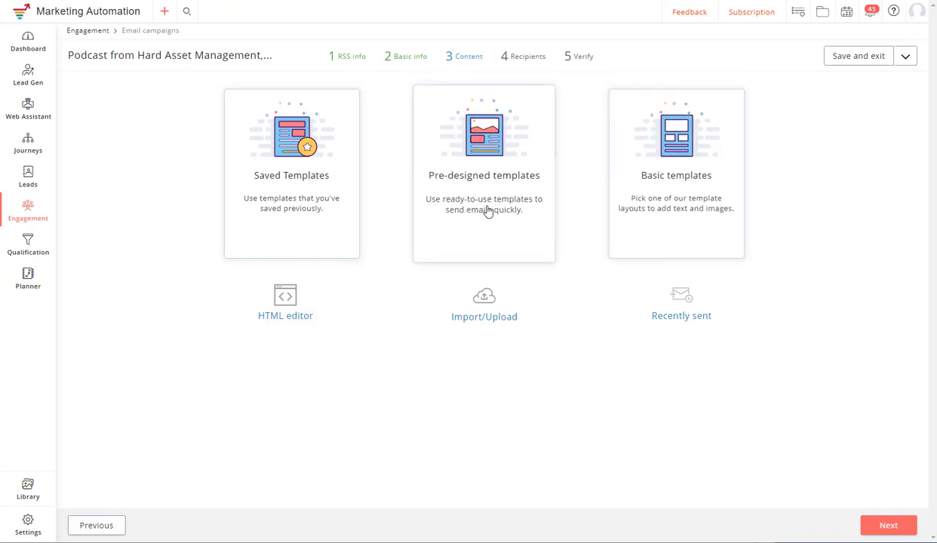
# - Preview the pre-designed Rss1 template, then go back to the podcast's Atom feed
pyautogui.click(487, 211)
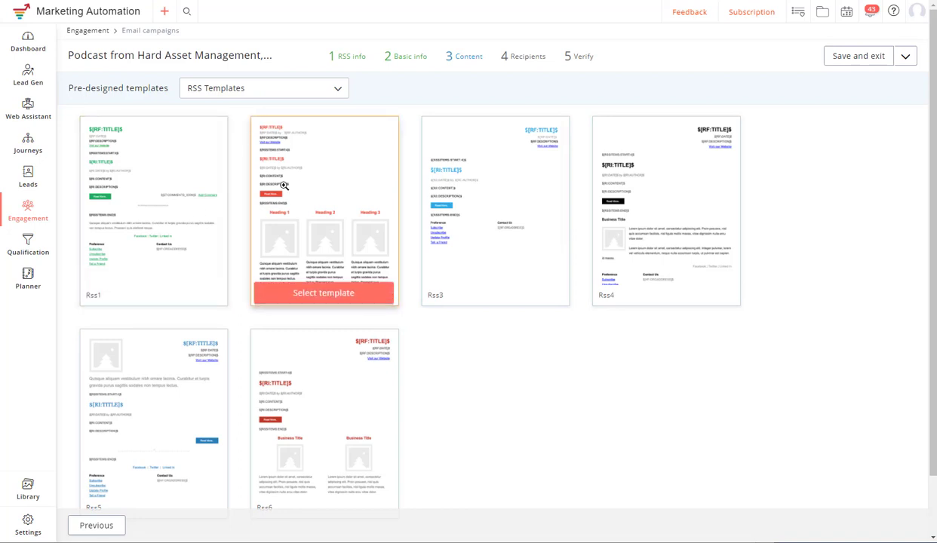
pyautogui.click(148, 220)
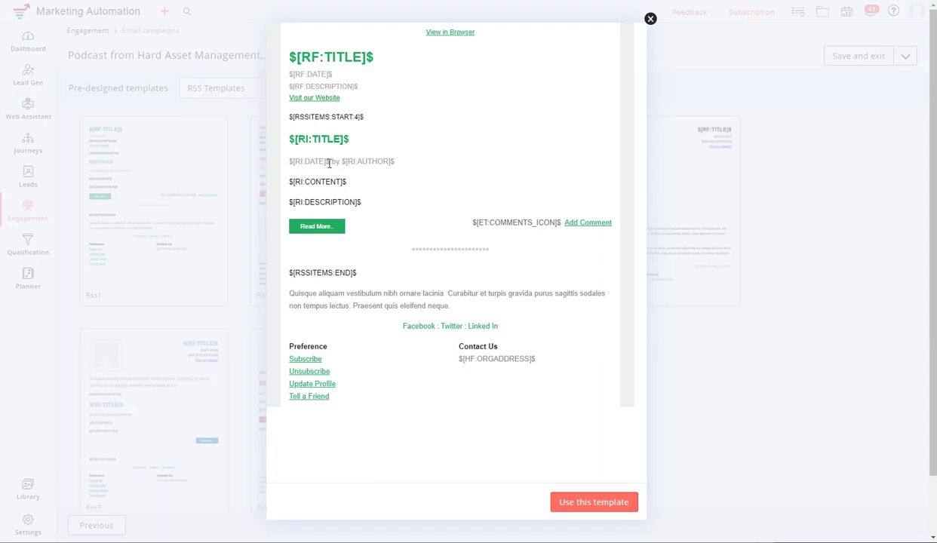
pyautogui.click(480, 1)
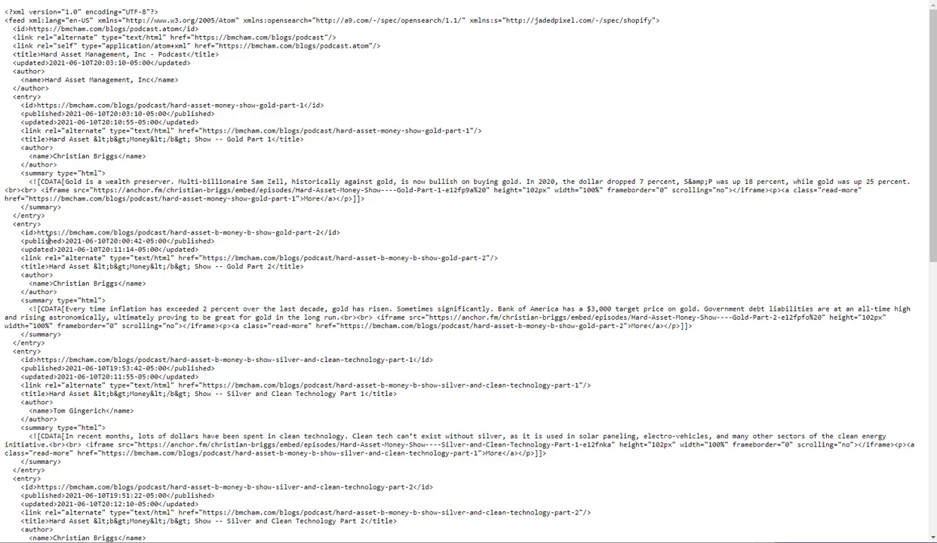
# - Highlight the second episode's publish time, author and Gold Part 2 summary in the feed
pyautogui.moveTo(96, 241); pyautogui.dragTo(159, 241)
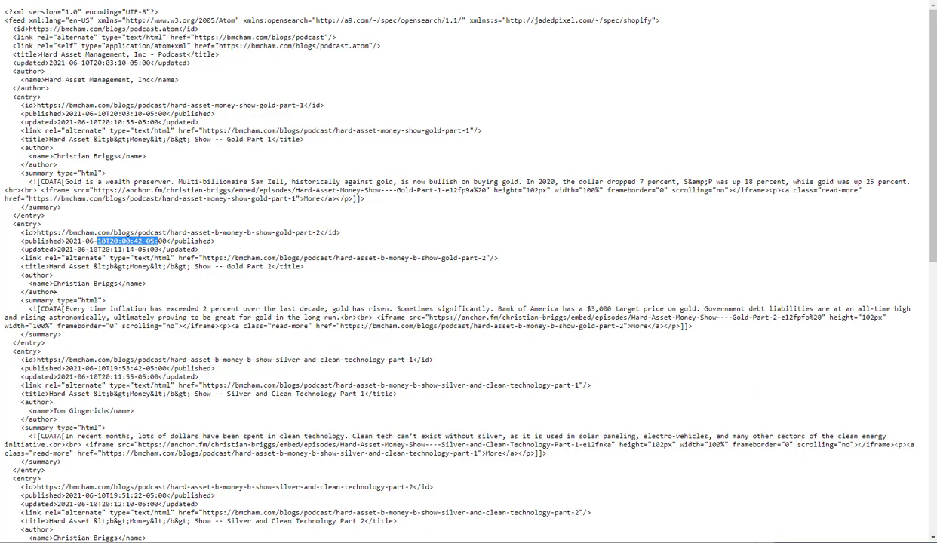
pyautogui.moveTo(54, 285); pyautogui.dragTo(157, 285)
pyautogui.click(127, 286)
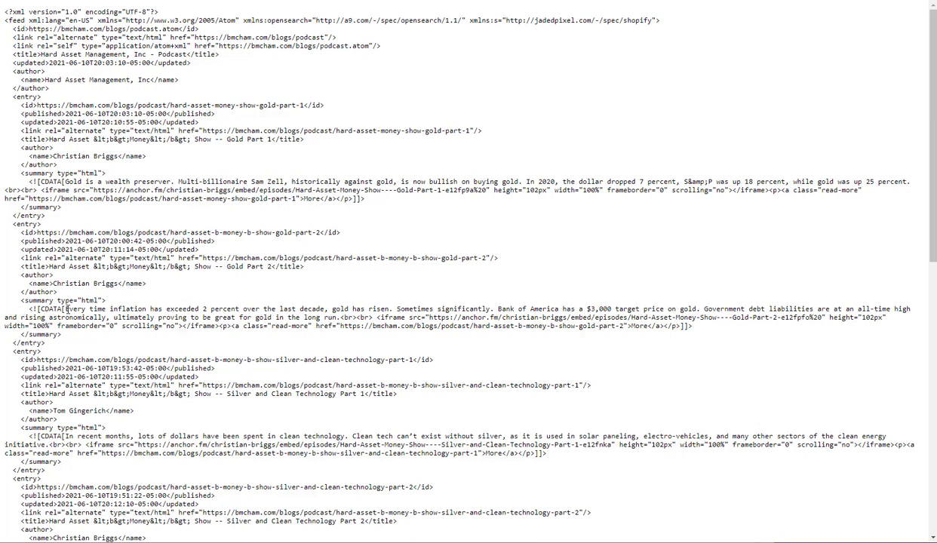
pyautogui.moveTo(67, 309); pyautogui.dragTo(336, 317)
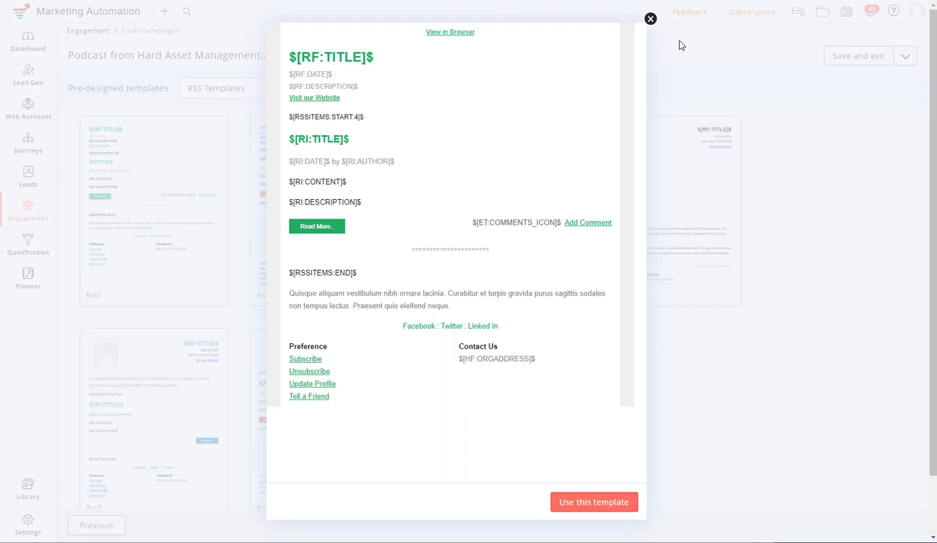
# - Preview the Rss6 and Rss5 templates and close each preview
pyautogui.click(650, 18)
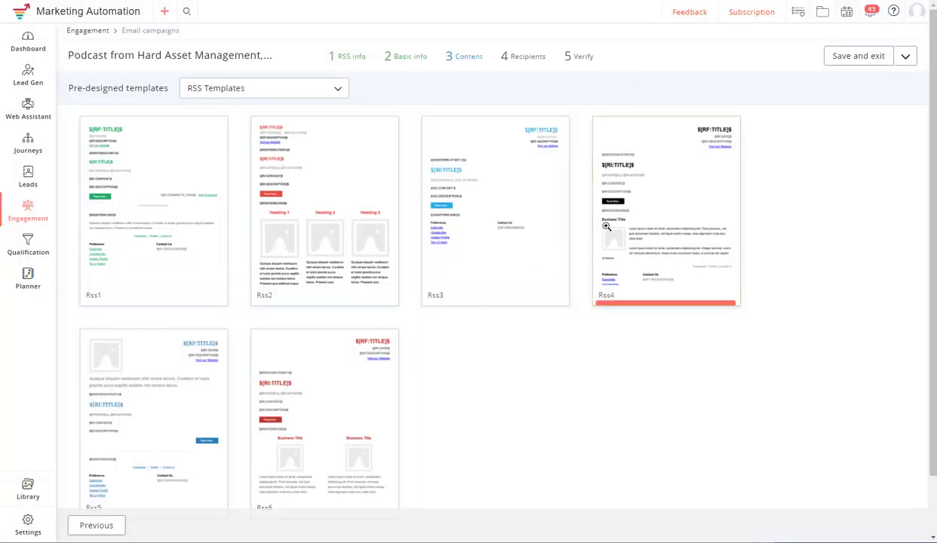
pyautogui.click(336, 389)
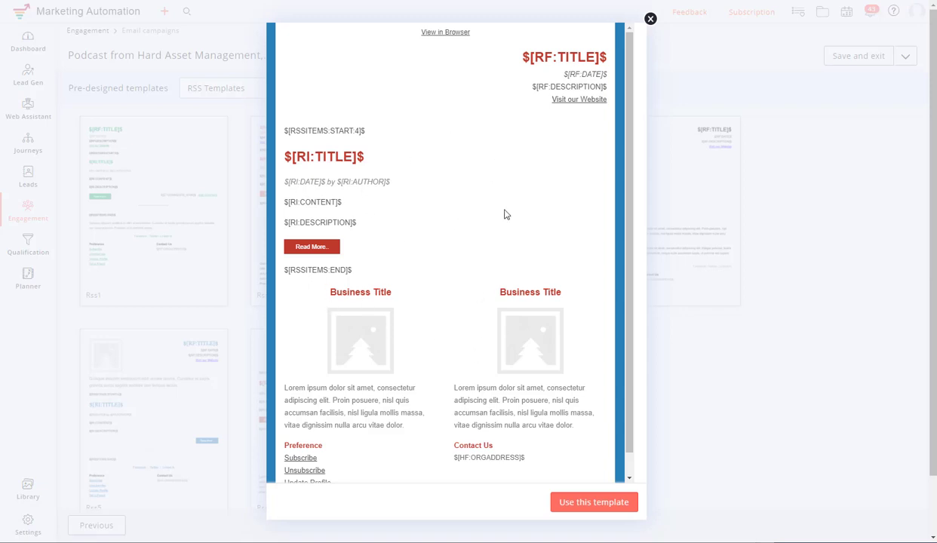
pyautogui.click(651, 18)
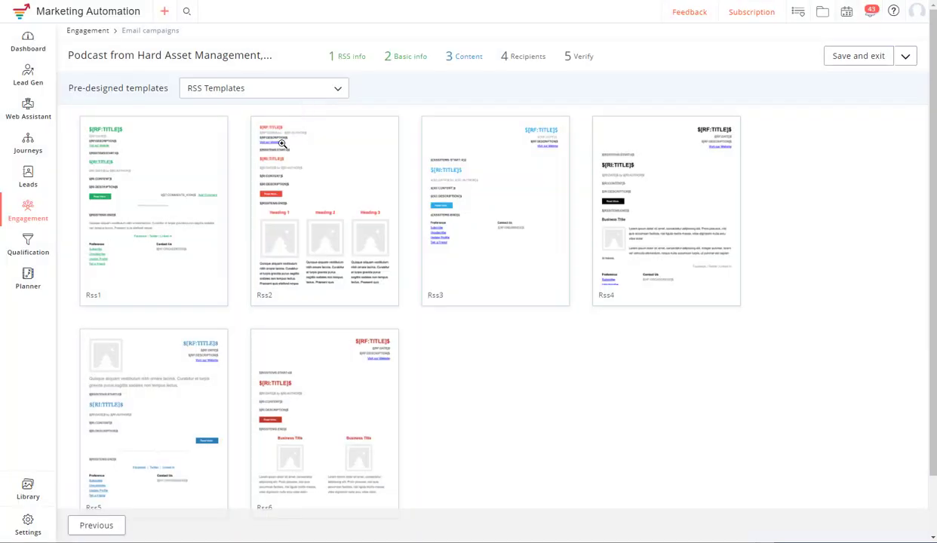
pyautogui.click(191, 371)
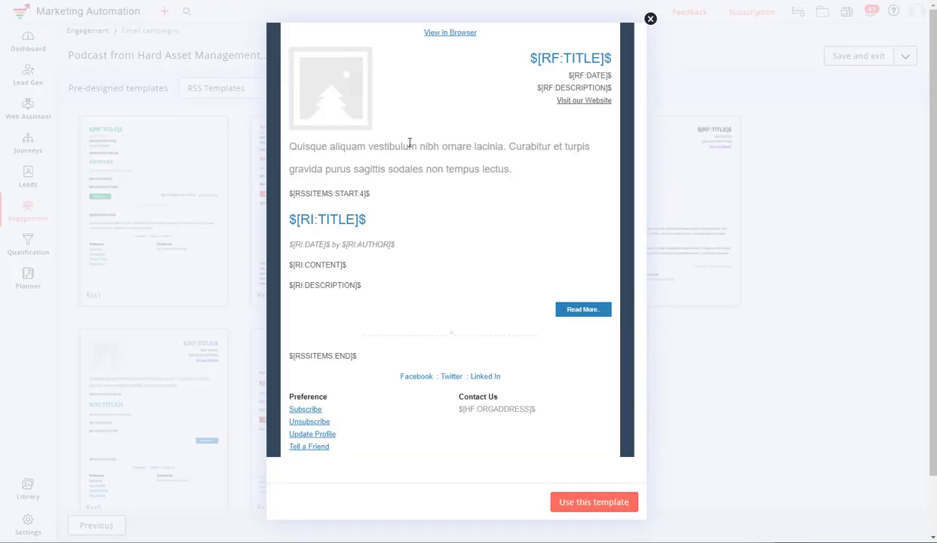
pyautogui.click(649, 19)
# - Choose the Rss1 template and continue past the email editor
pyautogui.moveTo(178, 188)
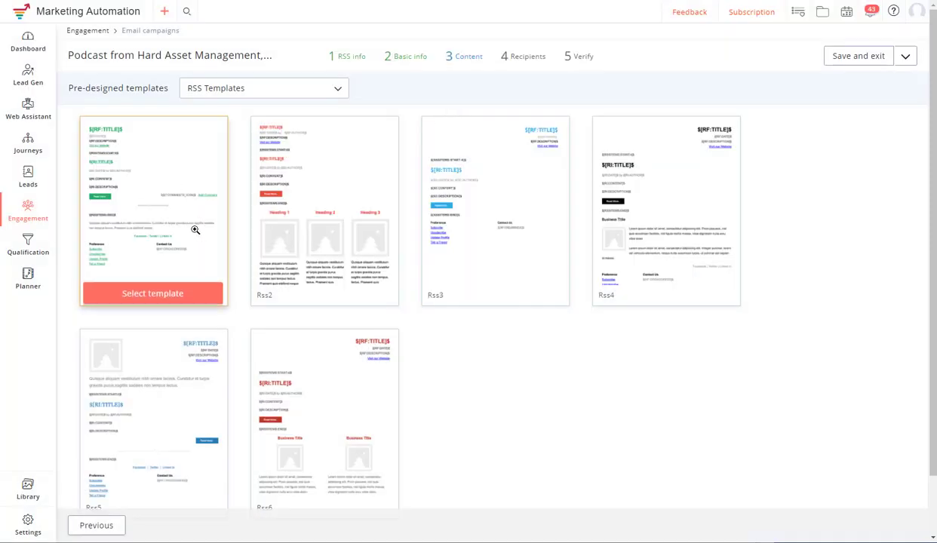
pyautogui.click(189, 293)
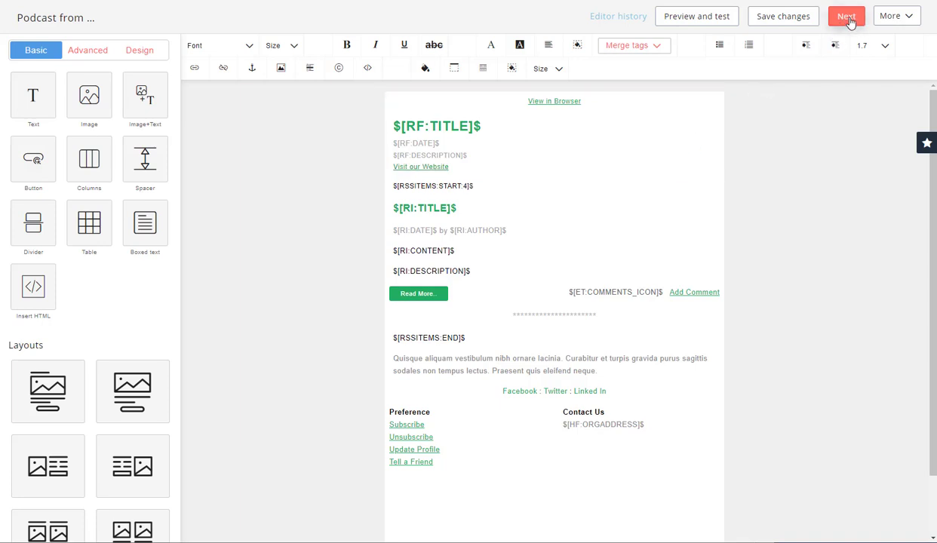
pyautogui.click(846, 16)
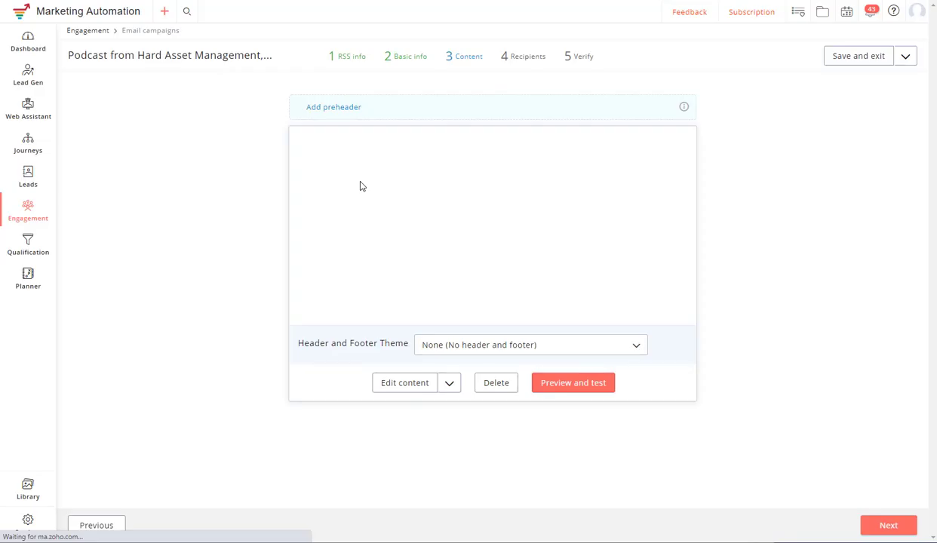
# - Add the preheader 'We have a new podcast ready for you and its a Good'n!'
pyautogui.click(353, 108)
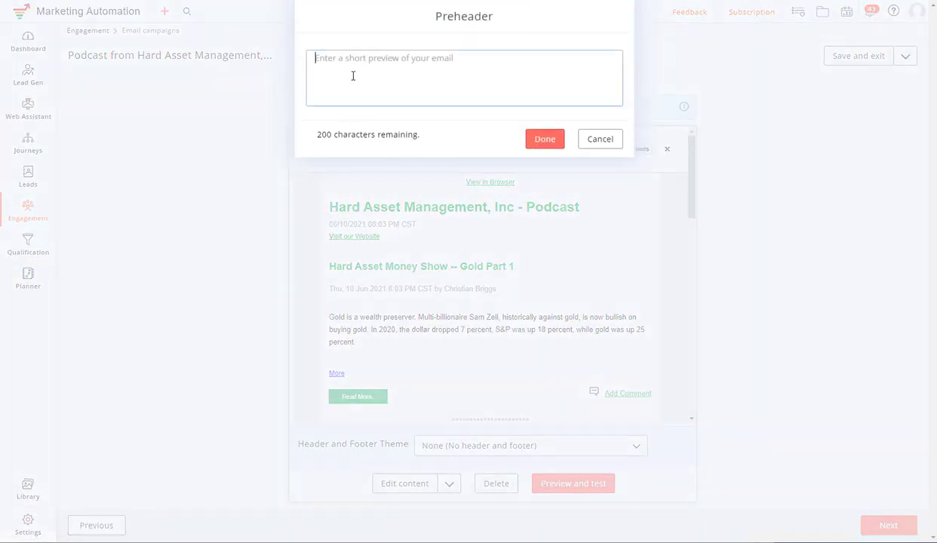
pyautogui.write('Ch')
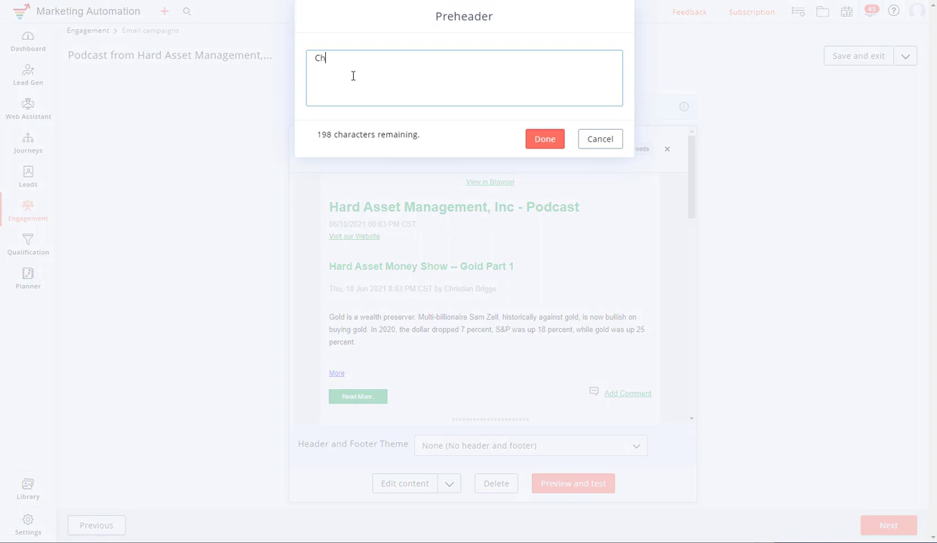
pyautogui.press('BackSpace')
pyautogui.press('BackSpace')
pyautogui.write('We have a new podcast ready for you')
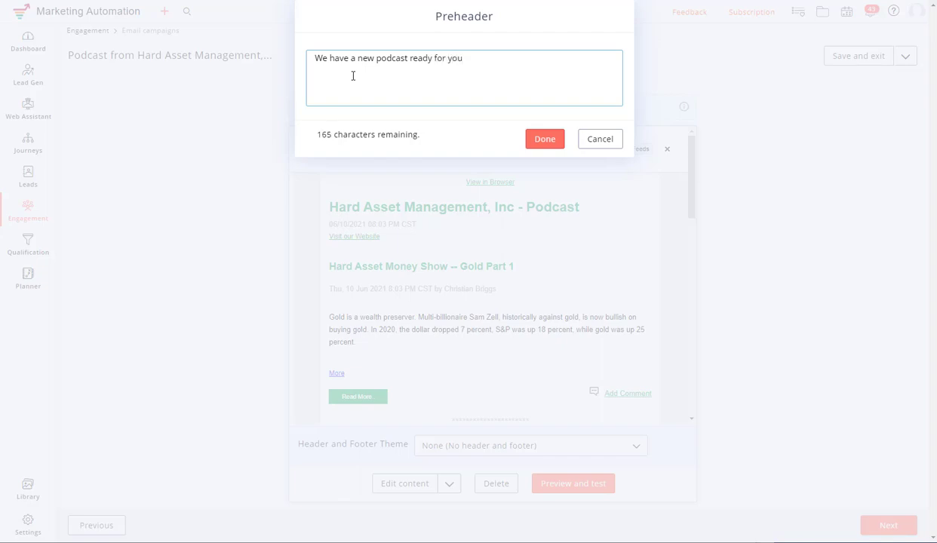
pyautogui.write(" and its a Goodn!'")
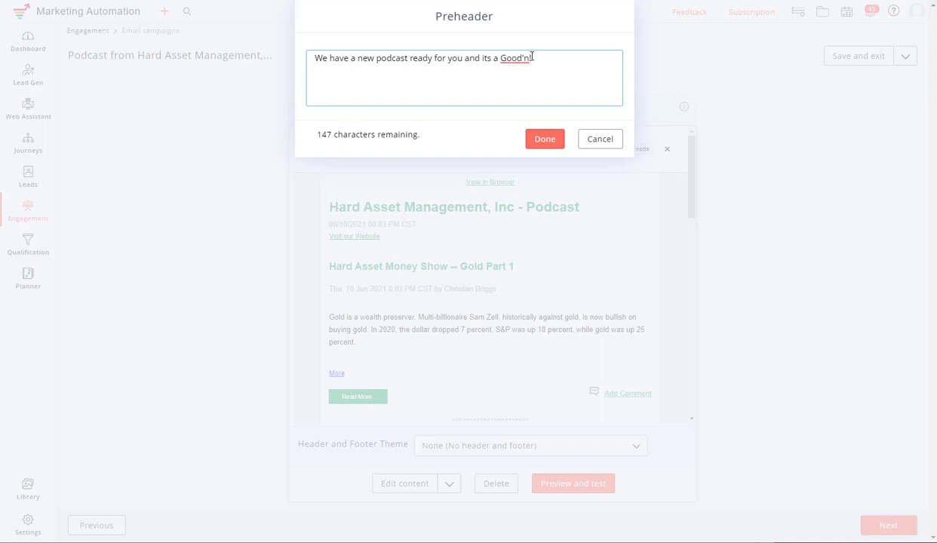
pyautogui.click(538, 140)
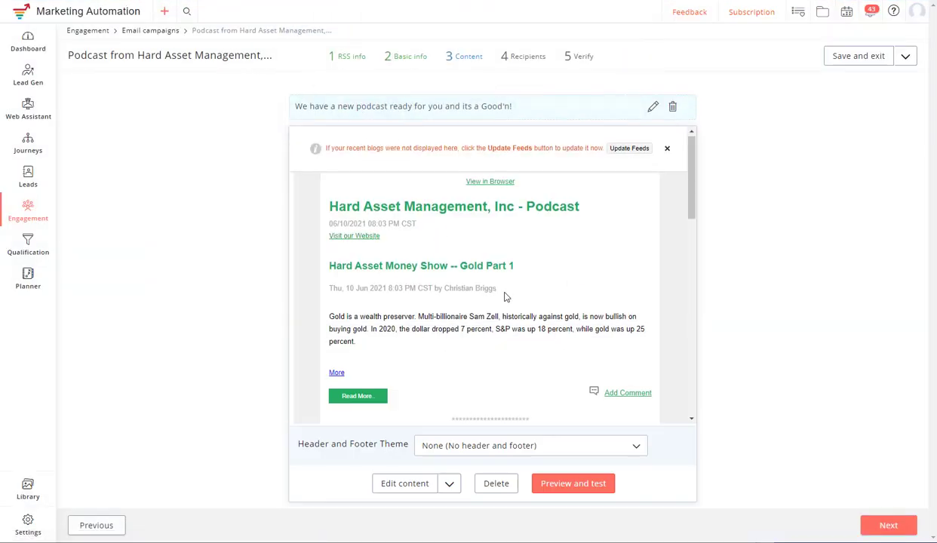
# - Review the email in Preview and test, then advance to the Recipients step
pyautogui.scroll(-3, 505, 297)
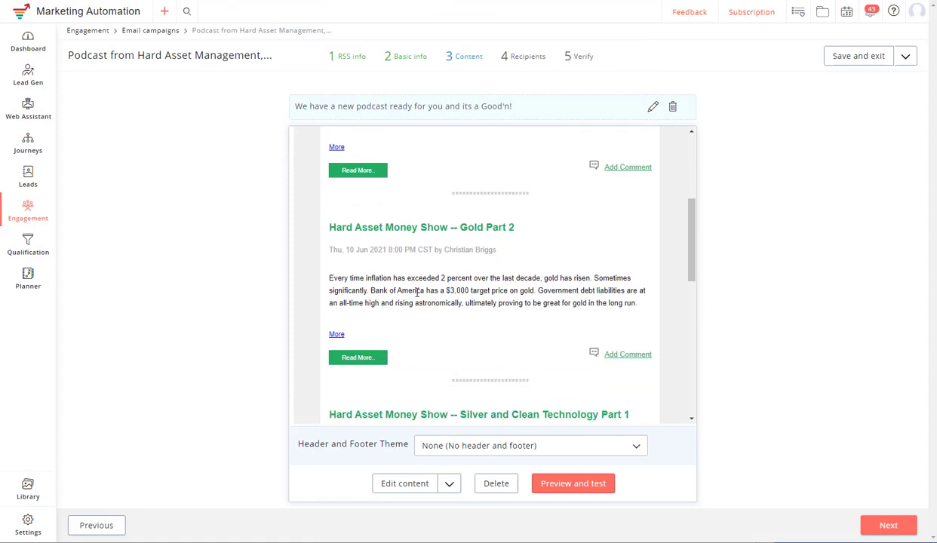
pyautogui.scroll(-6, 460, 383)
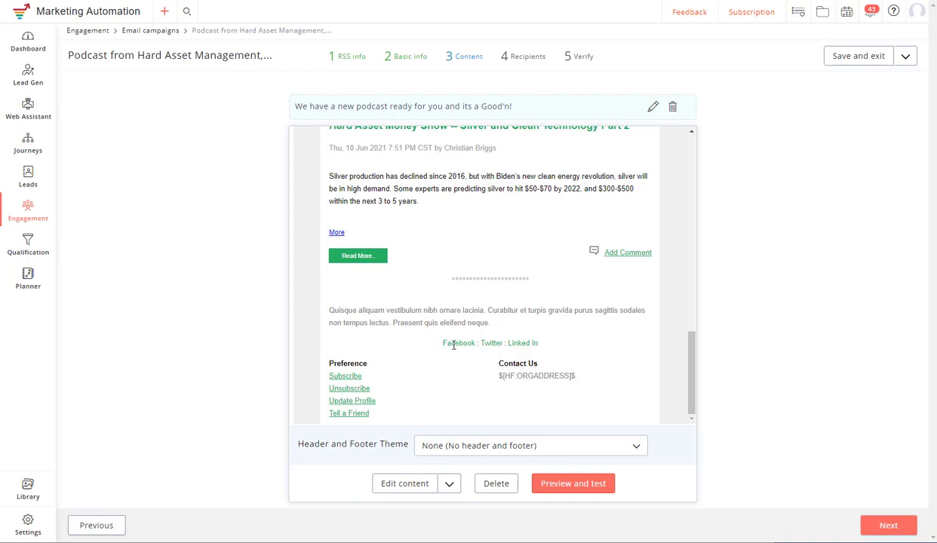
pyautogui.click(559, 486)
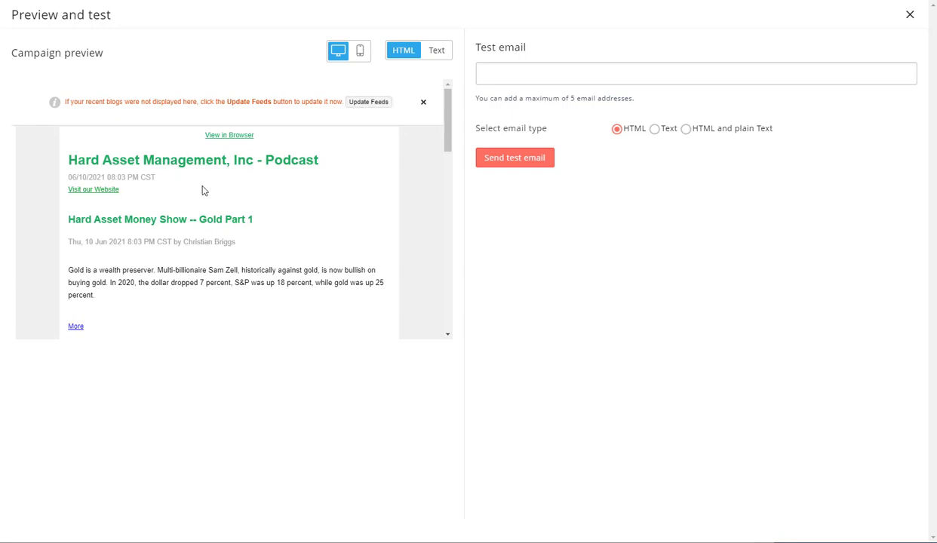
pyautogui.click(910, 16)
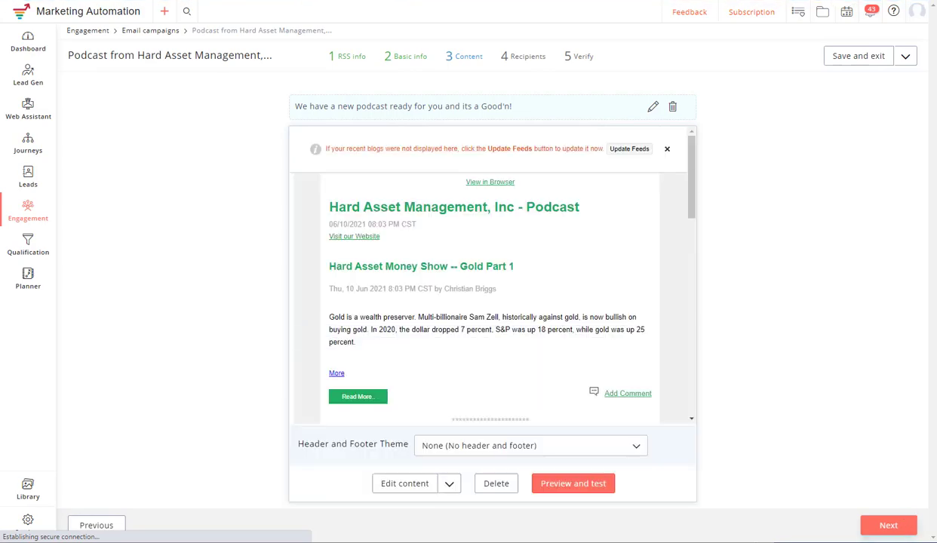
pyautogui.click(902, 526)
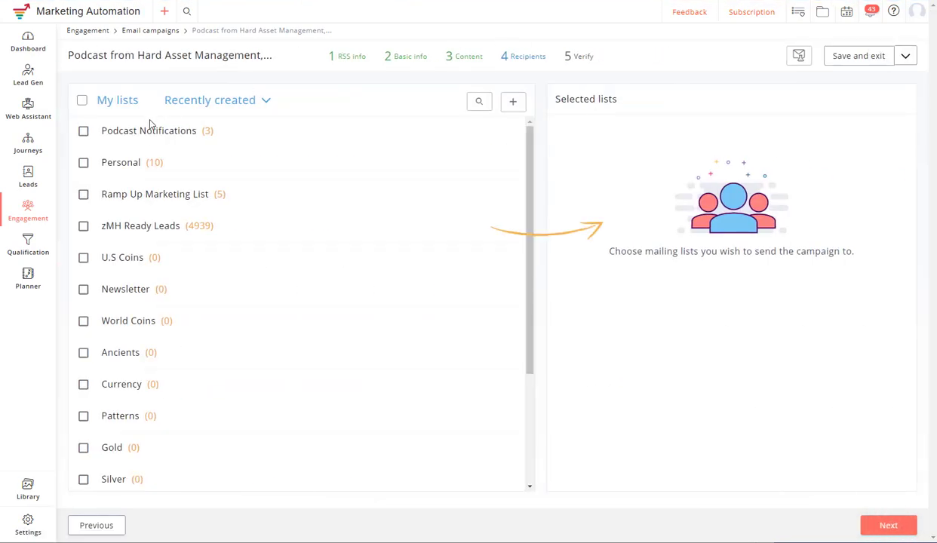
# - Select the Podcast Notifications list and also send the campaign immediately
pyautogui.click(92, 135)
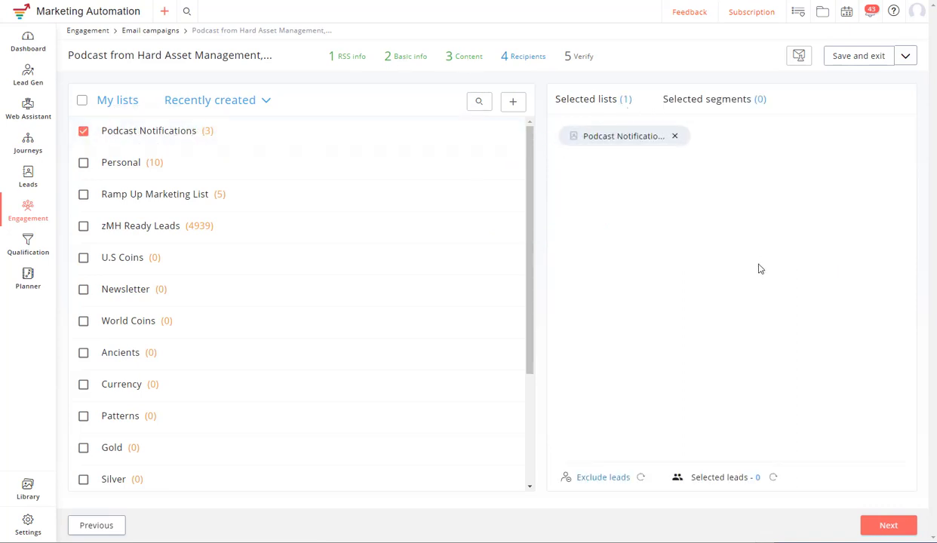
pyautogui.click(889, 526)
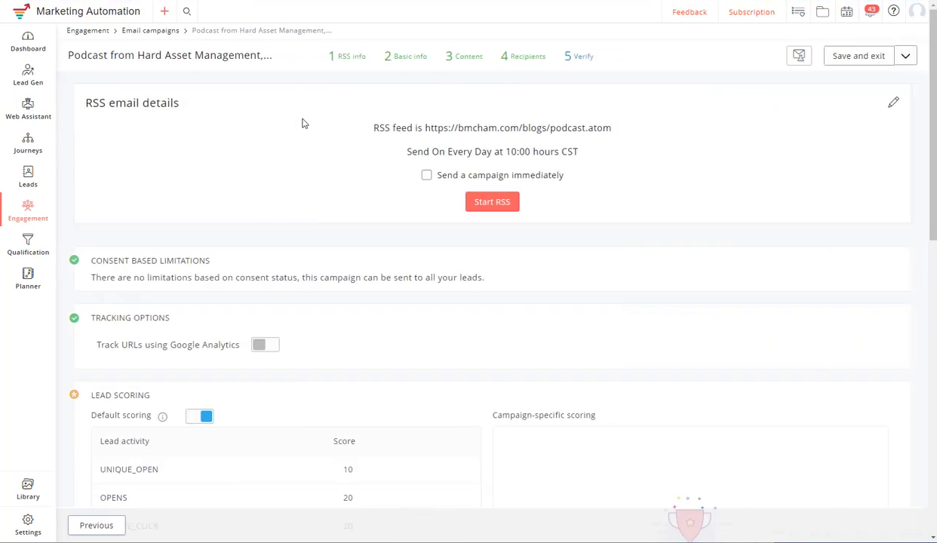
pyautogui.click(427, 176)
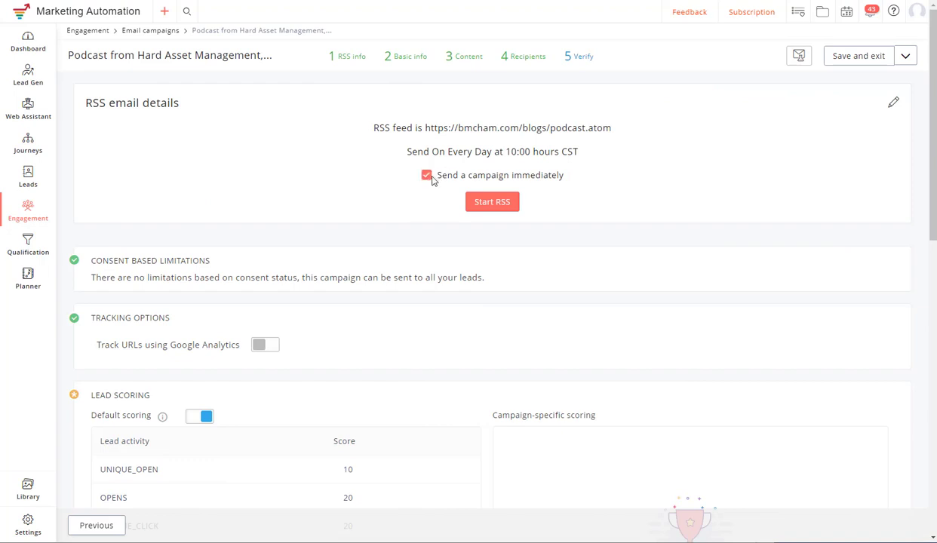